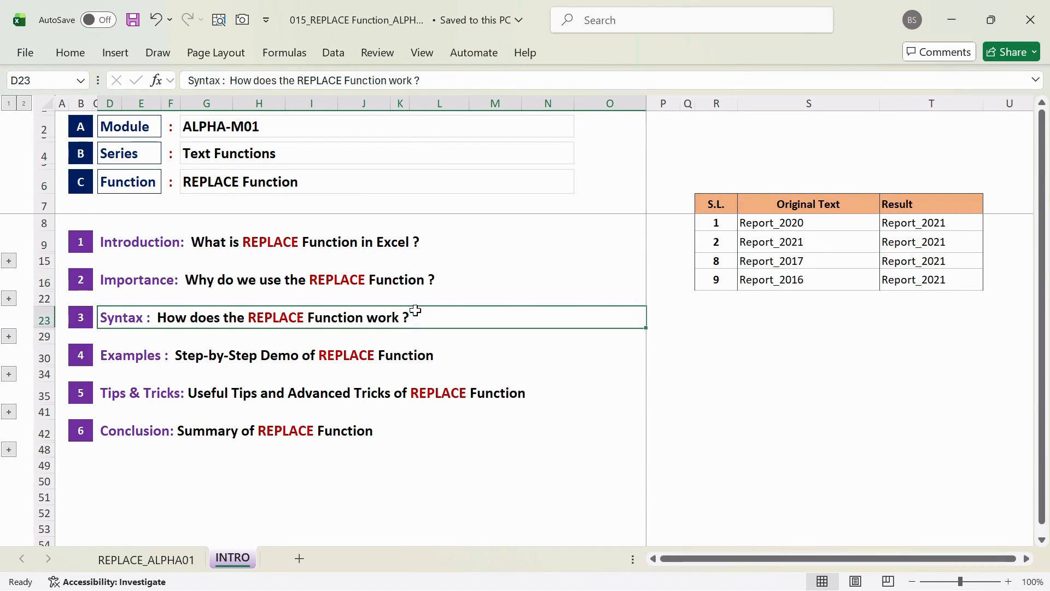
Expand the Introduction section of the outline and select its description of the REPLACE function
{"action": "left_click", "coordinate": [358, 354]}
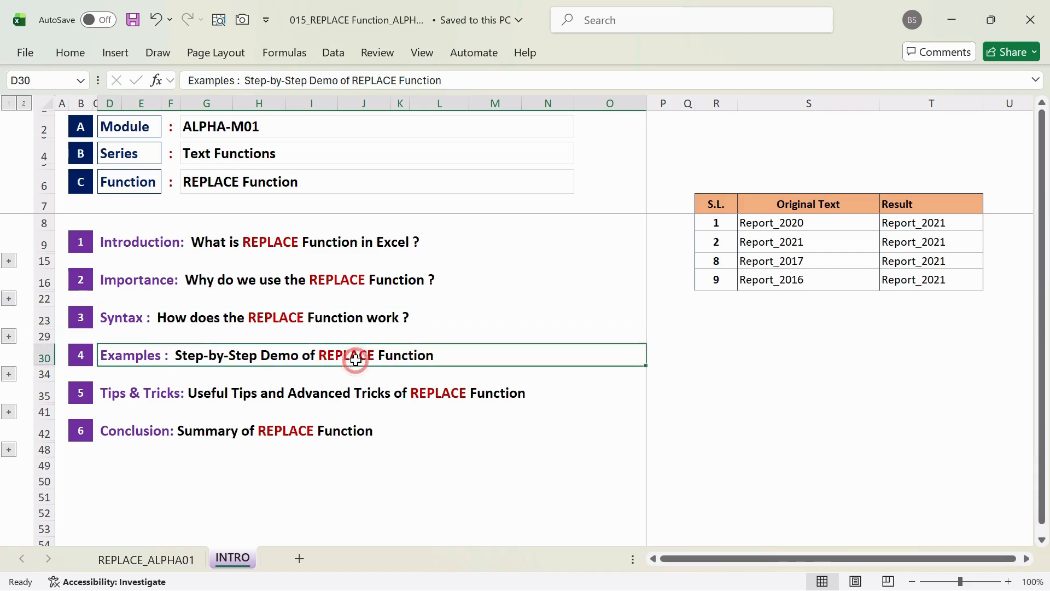
{"action": "left_click", "coordinate": [273, 390]}
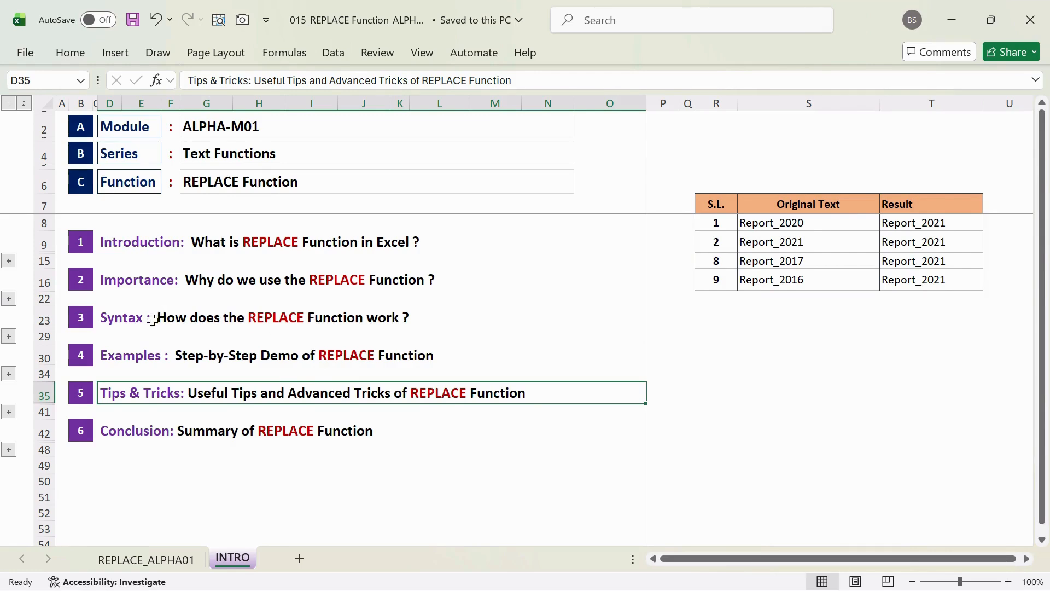
{"action": "left_click", "coordinate": [10, 262]}
{"action": "left_click", "coordinate": [280, 293]}
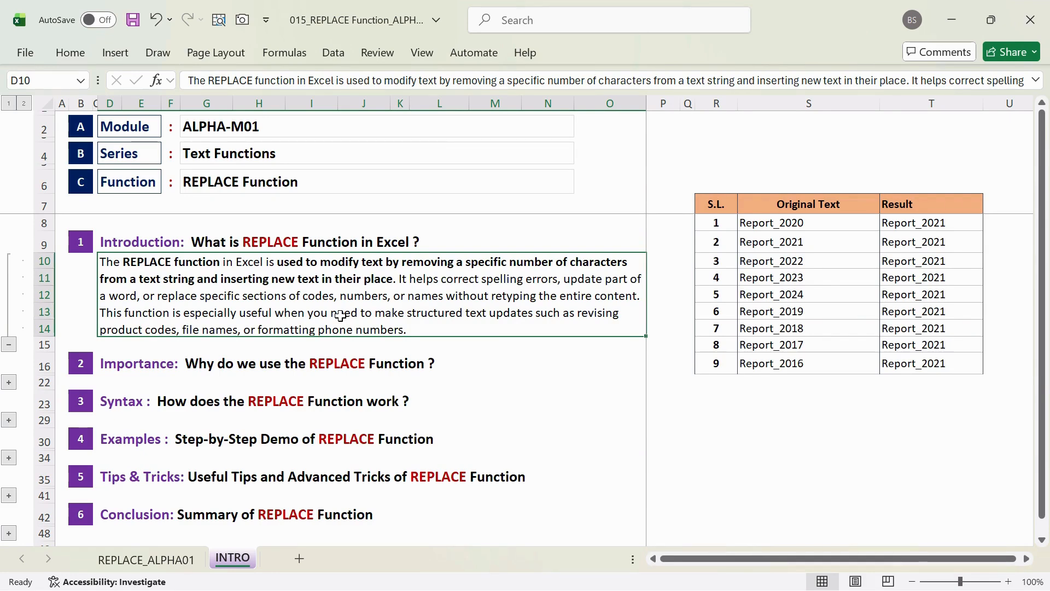
Examine the arguments of the REPLACE text function in its Function Arguments dialog and leave without inserting it
{"action": "left_click", "coordinate": [272, 57]}
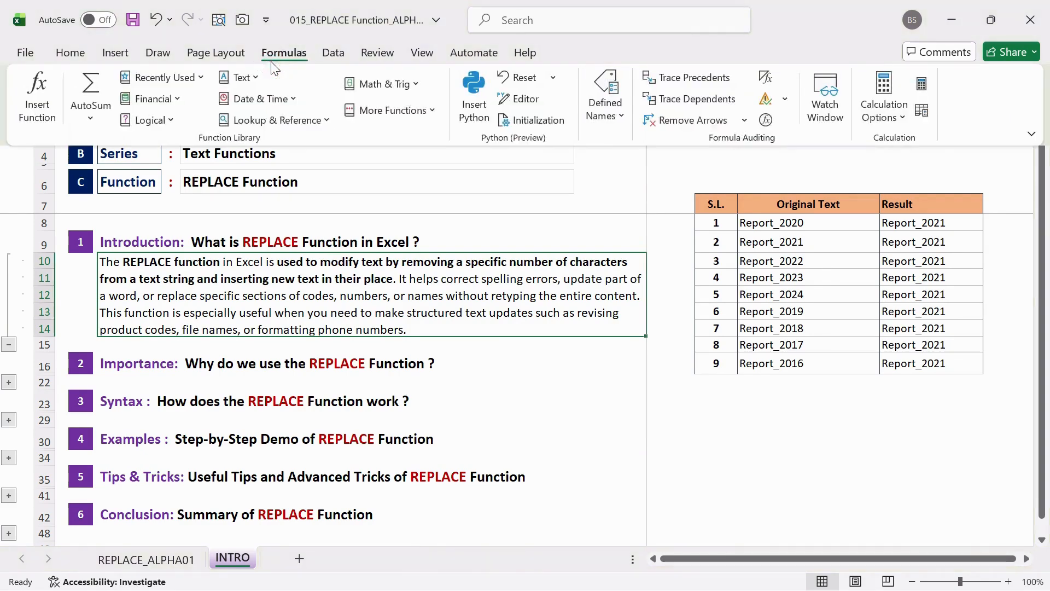
{"action": "left_click", "coordinate": [252, 83]}
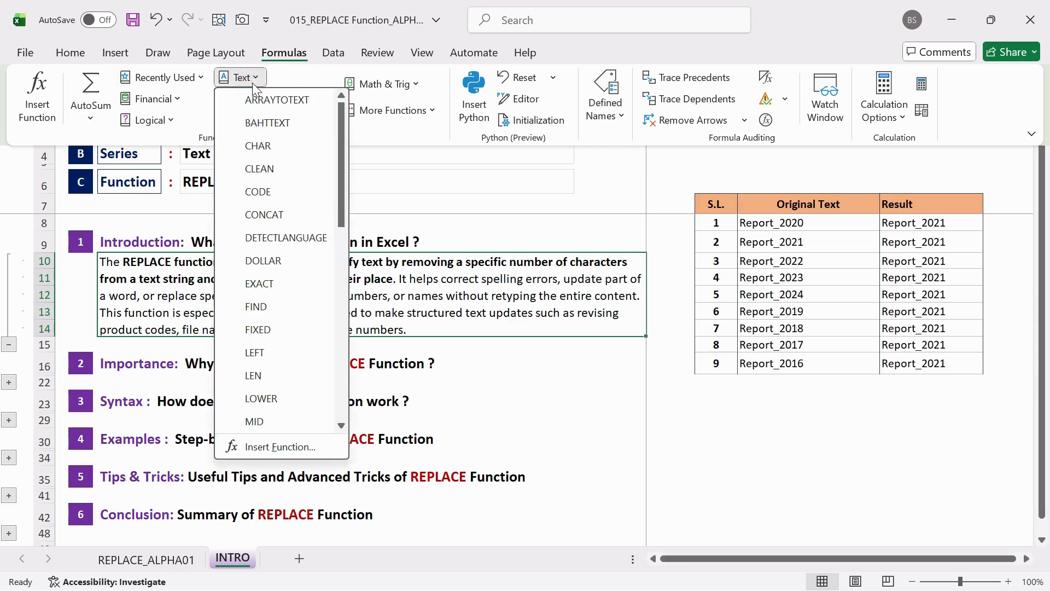
{"action": "scroll", "coordinate": [305, 315], "scroll_direction": "down", "scroll_amount": 1}
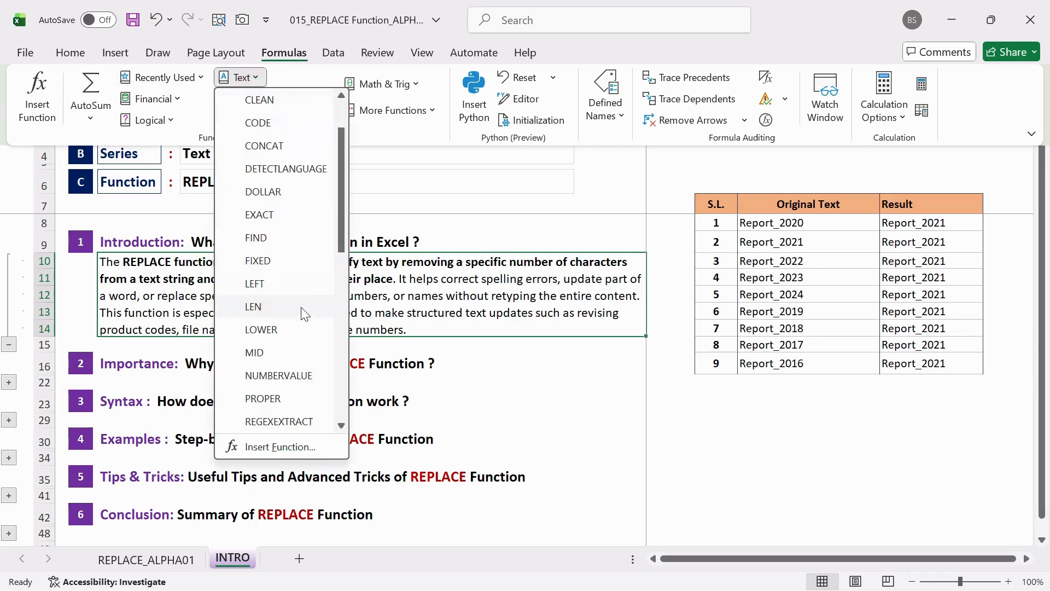
{"action": "scroll", "coordinate": [301, 312], "scroll_direction": "down", "scroll_amount": 1}
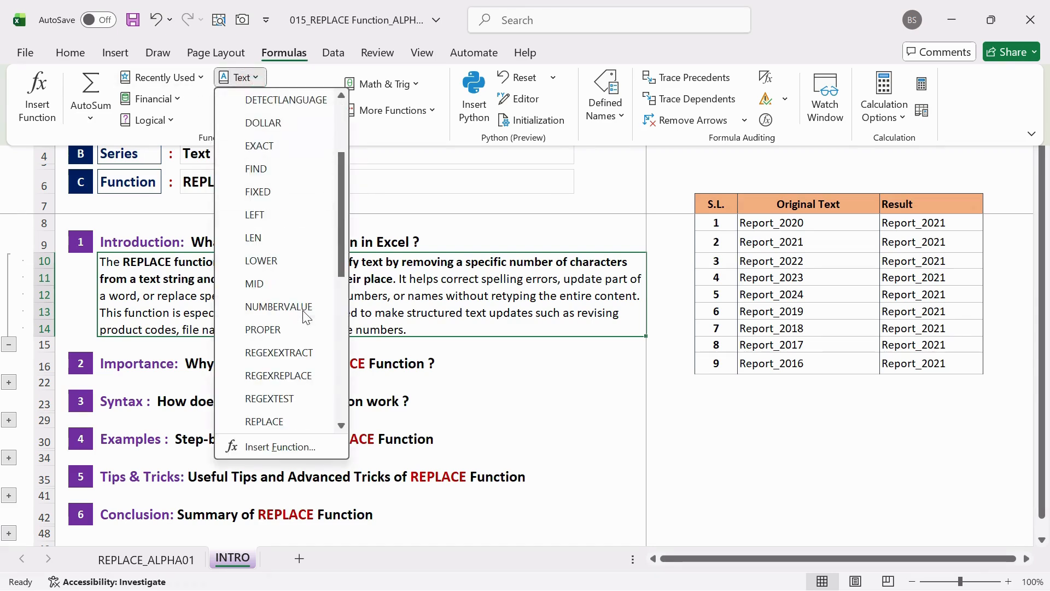
{"action": "left_click", "coordinate": [257, 420]}
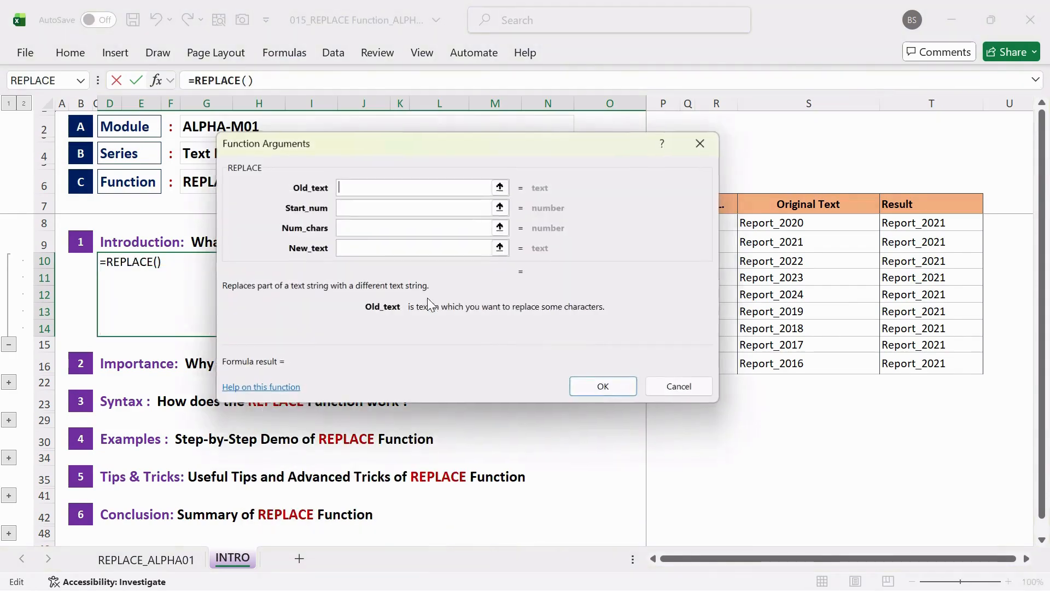
{"action": "left_click", "coordinate": [677, 389]}
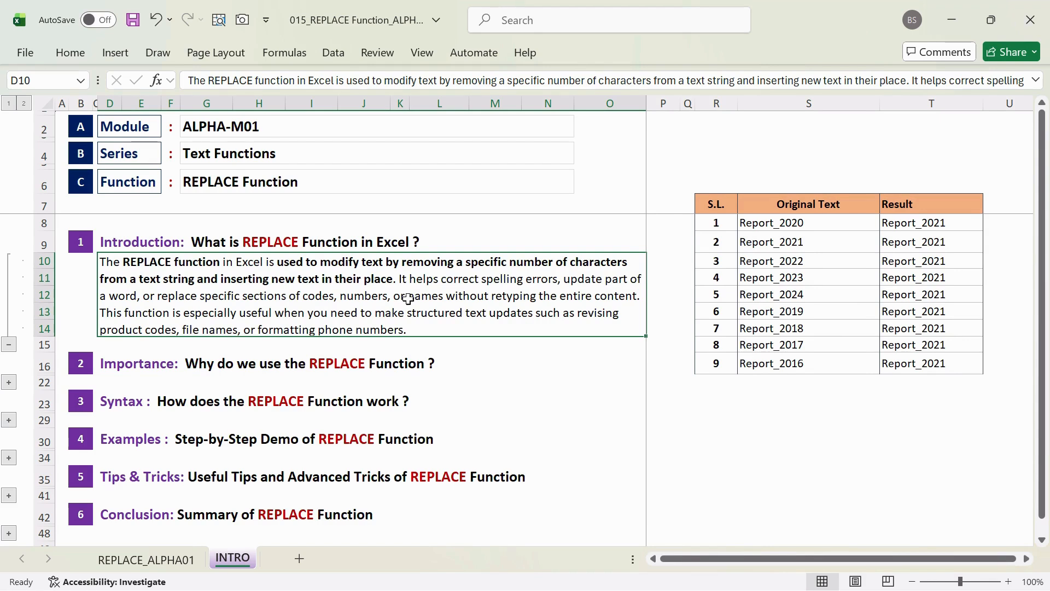
Expand the Importance section and select its first point, 2.1
{"action": "left_click", "coordinate": [486, 360]}
{"action": "left_click", "coordinate": [463, 312]}
{"action": "left_click", "coordinate": [9, 382]}
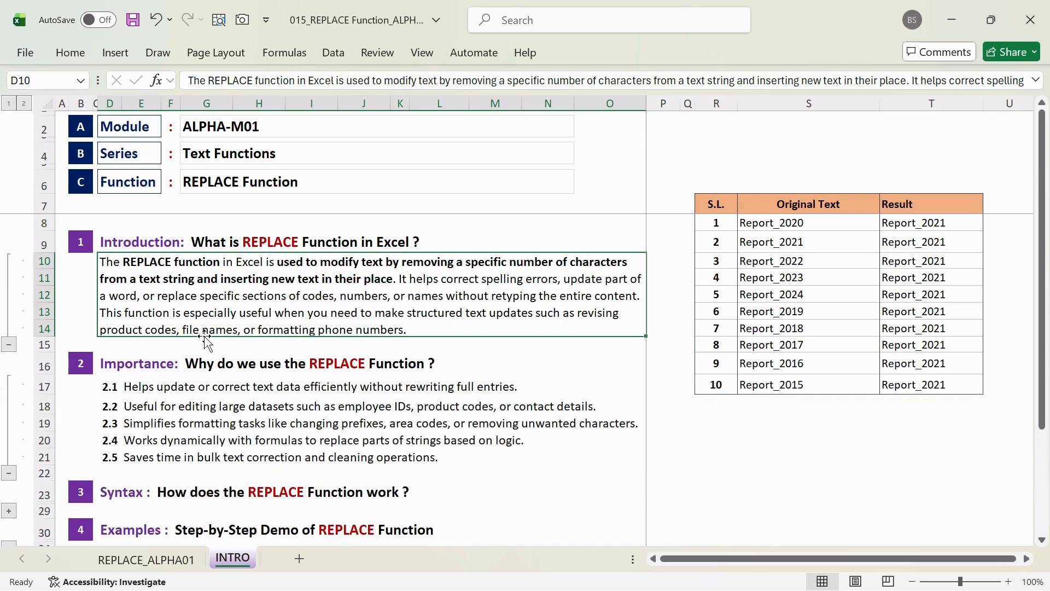
{"action": "scroll", "coordinate": [206, 340], "scroll_direction": "down", "scroll_amount": 2}
{"action": "left_click", "coordinate": [287, 291]}
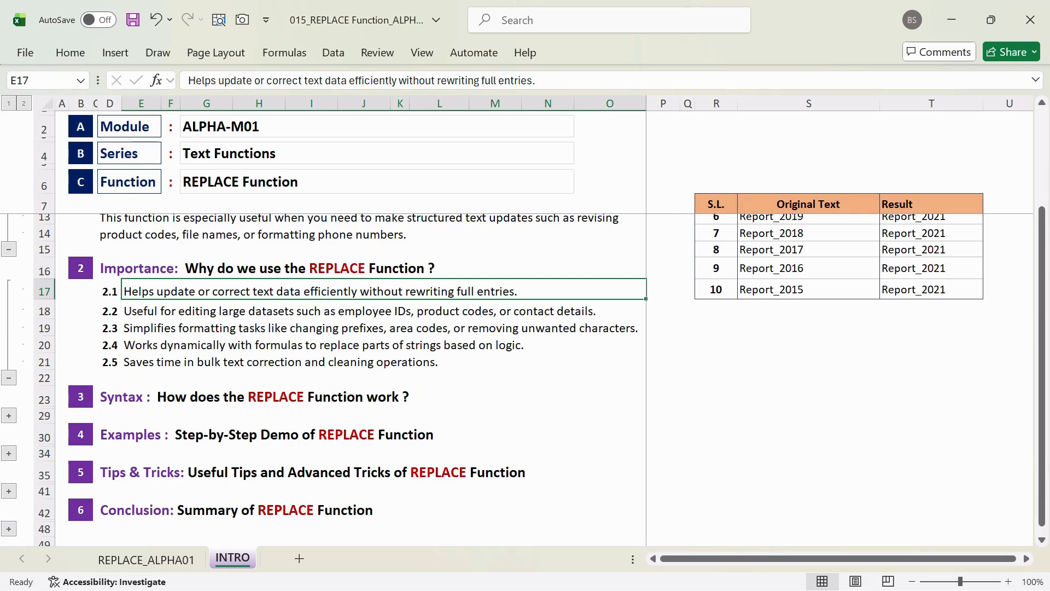
Mark "editing large datasets such", "employee IDs", "product codes" and "contact details" in point 2.2 and "prefixes" in 2.3 with the green highlighter
{"action": "left_click", "coordinate": [156, 52]}
{"action": "left_click", "coordinate": [305, 90]}
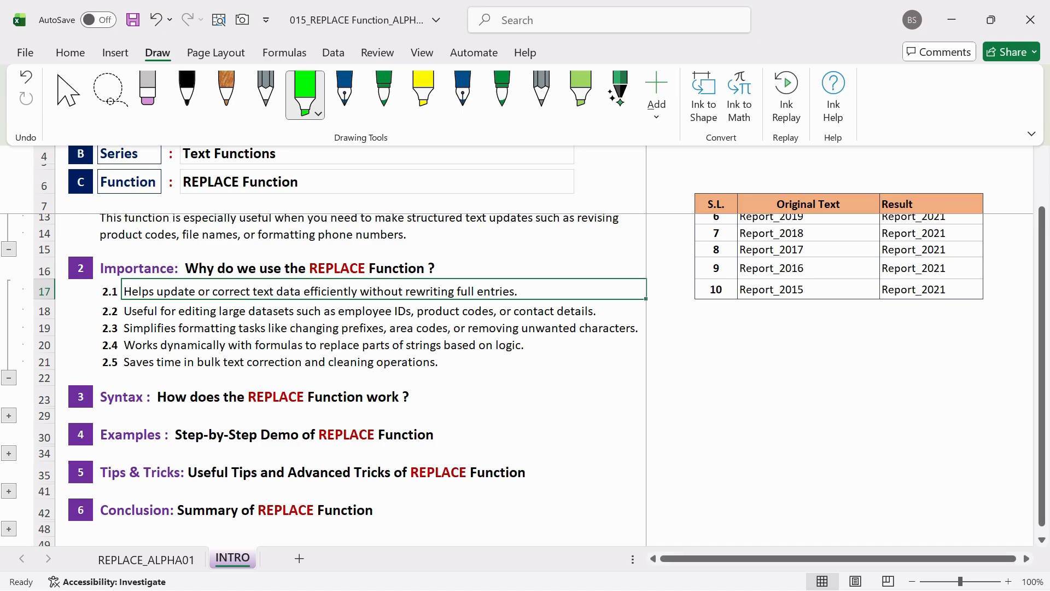
{"action": "left_click_drag", "start_coordinate": [181, 304], "coordinate": [415, 310]}
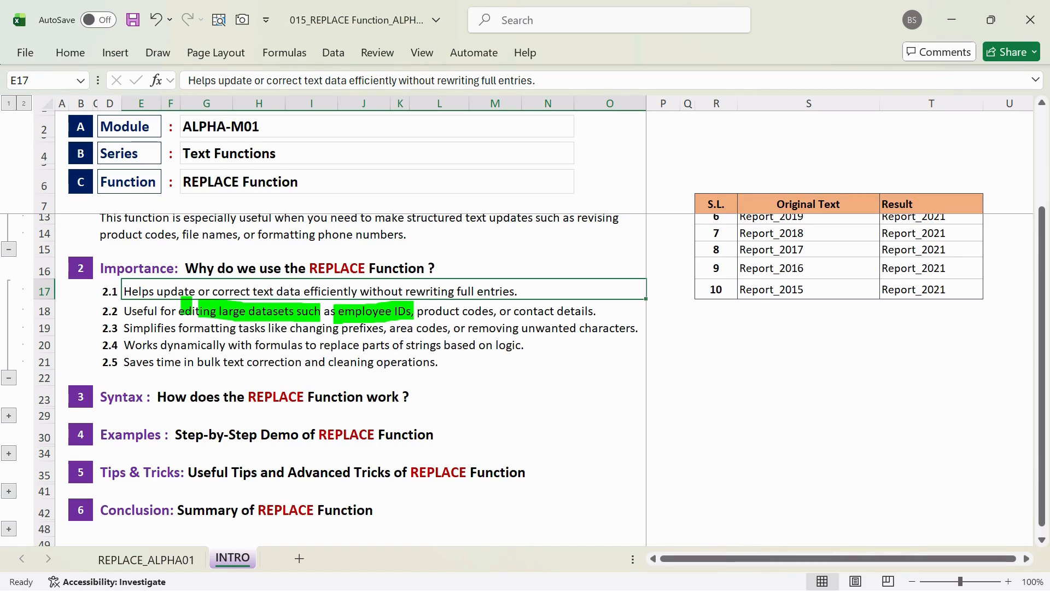
{"action": "left_click_drag", "start_coordinate": [423, 315], "coordinate": [486, 315]}
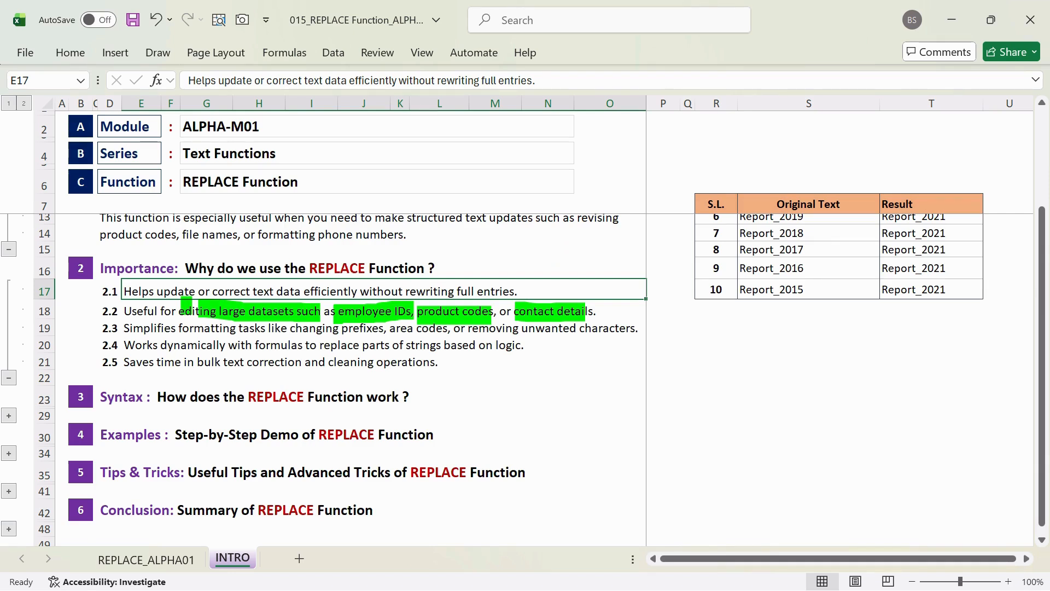
{"action": "left_click_drag", "start_coordinate": [337, 332], "coordinate": [379, 331]}
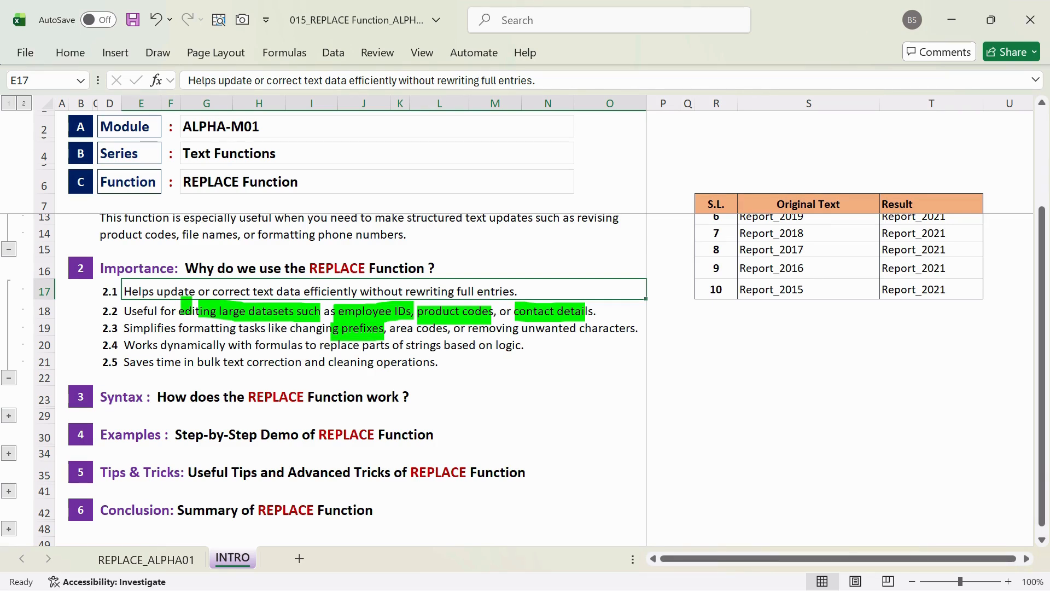
{"action": "left_click", "coordinate": [147, 52]}
{"action": "left_click", "coordinate": [73, 97]}
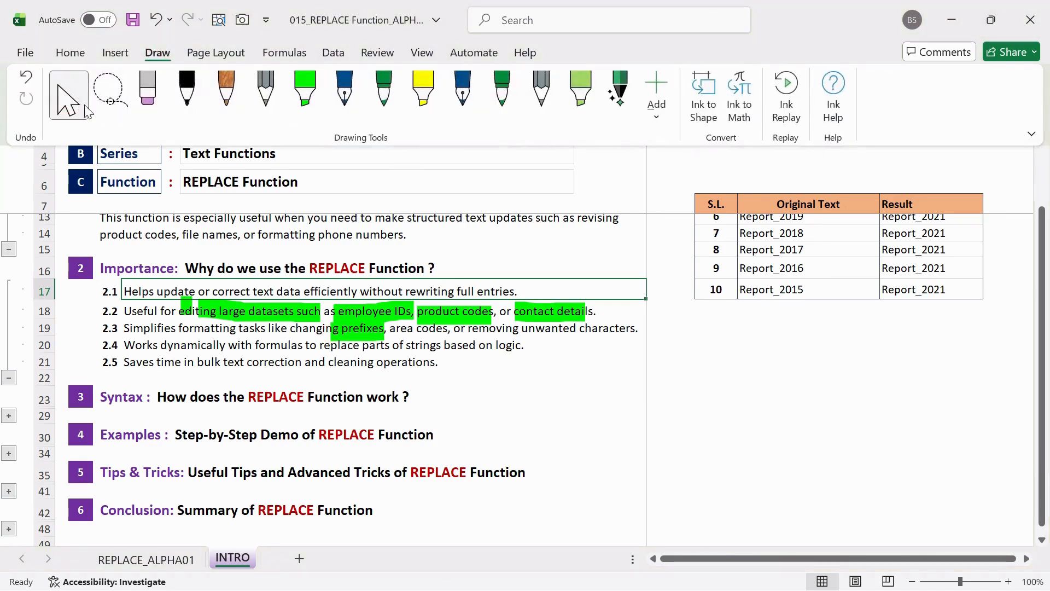
Expand the Syntax section to show points 3.1 to 3.5
{"action": "left_click", "coordinate": [10, 417]}
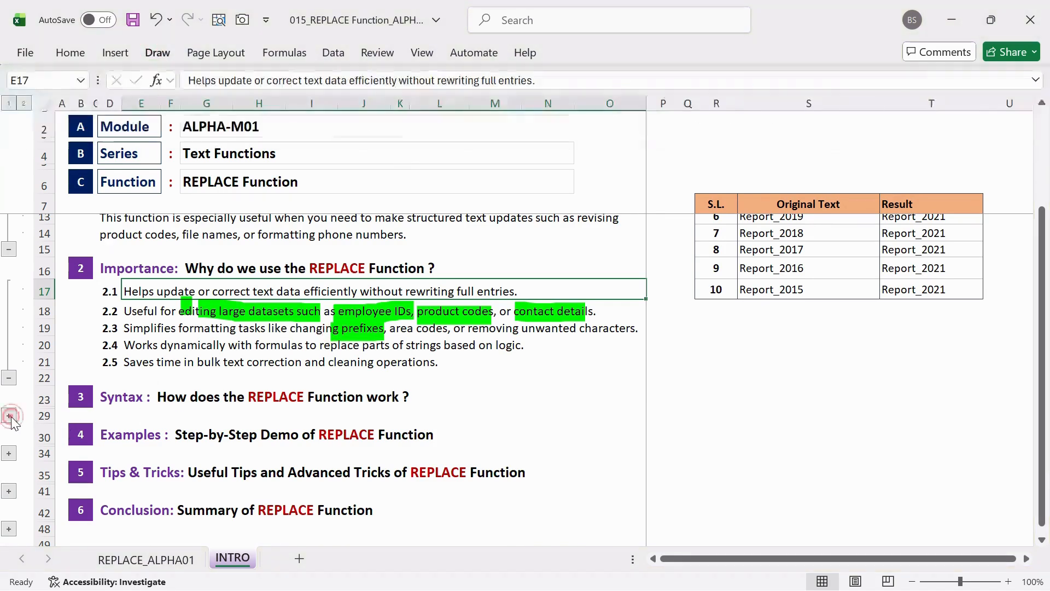
{"action": "scroll", "coordinate": [22, 361], "scroll_direction": "down", "scroll_amount": 1}
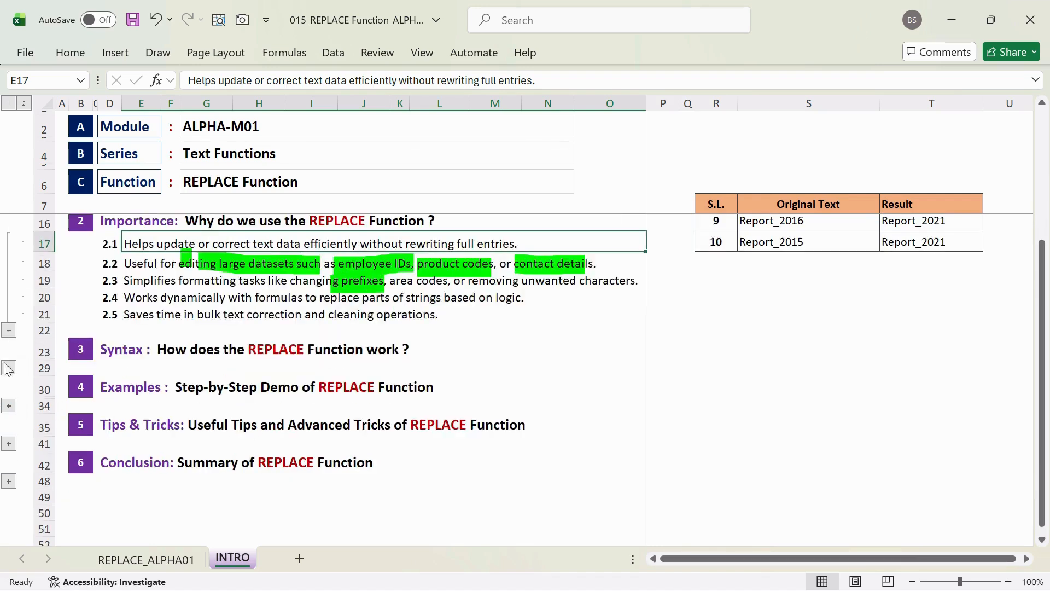
{"action": "left_click", "coordinate": [9, 368]}
{"action": "scroll", "coordinate": [127, 388], "scroll_direction": "down", "scroll_amount": 1}
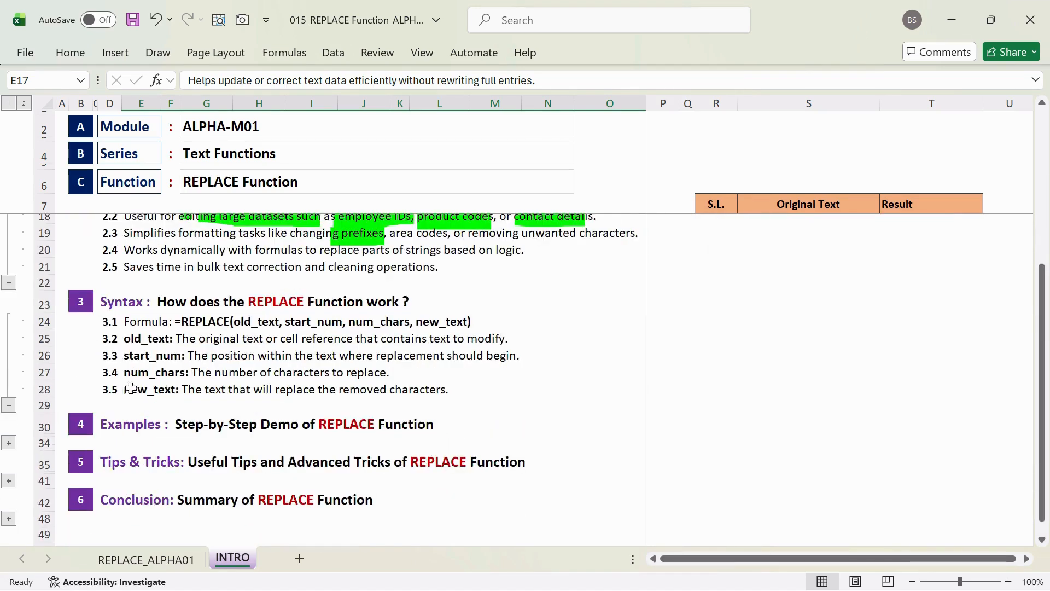
Review the REPLACE formula line and the explanations of old_text and start_num in the Syntax section
{"action": "left_click", "coordinate": [250, 324]}
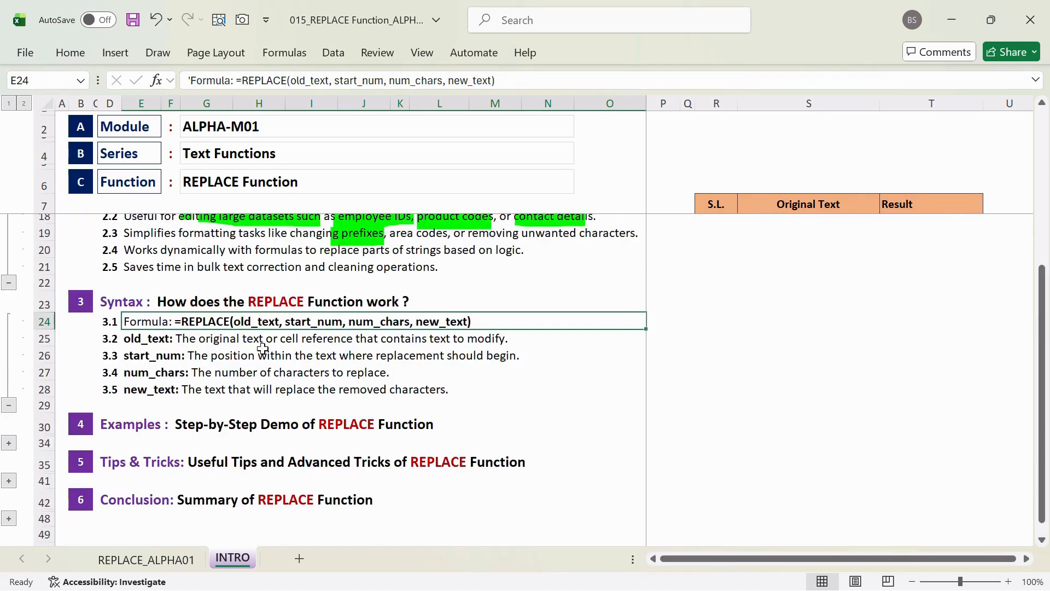
{"action": "left_click", "coordinate": [155, 356]}
{"action": "left_click", "coordinate": [170, 336]}
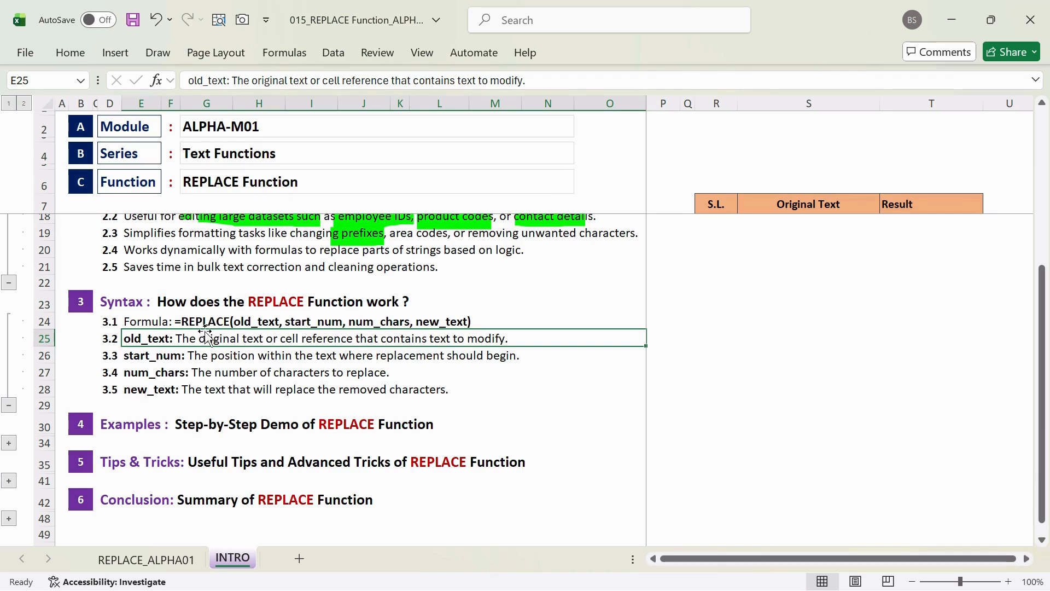
{"action": "left_click", "coordinate": [143, 356]}
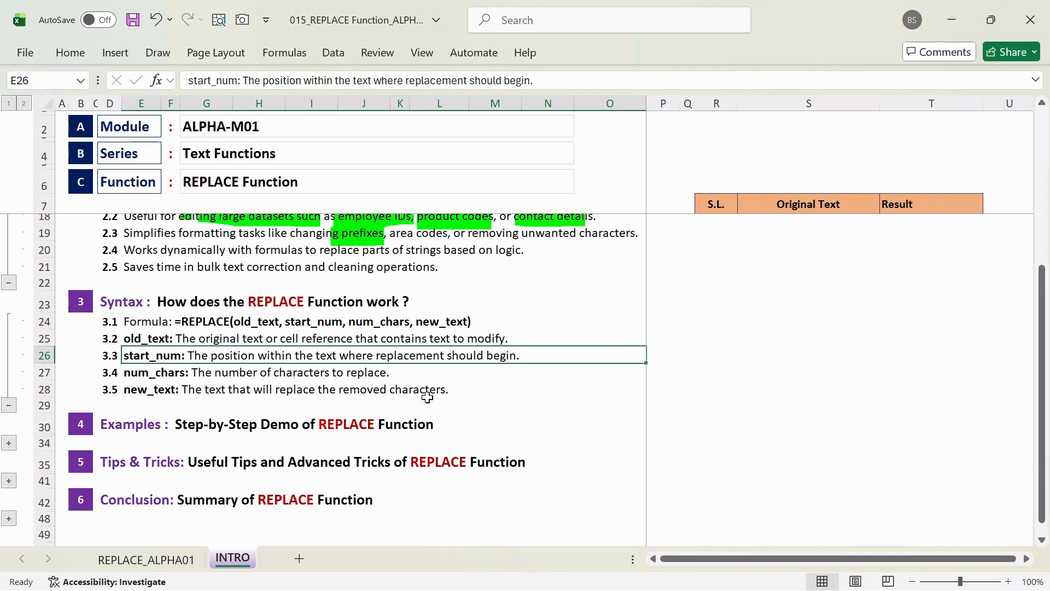
Examine the Original Text entries, the year portion of the first entry, and the REPLACE formula in the first Result cell
{"action": "scroll", "coordinate": [857, 408], "scroll_direction": "up", "scroll_amount": 3}
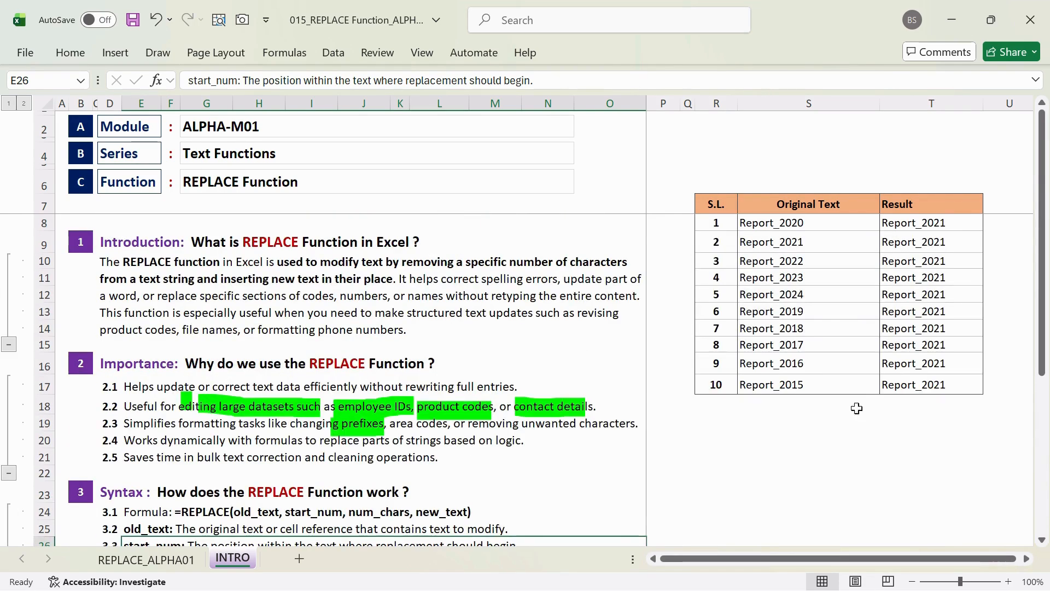
{"action": "left_click_drag", "start_coordinate": [771, 222], "coordinate": [788, 385]}
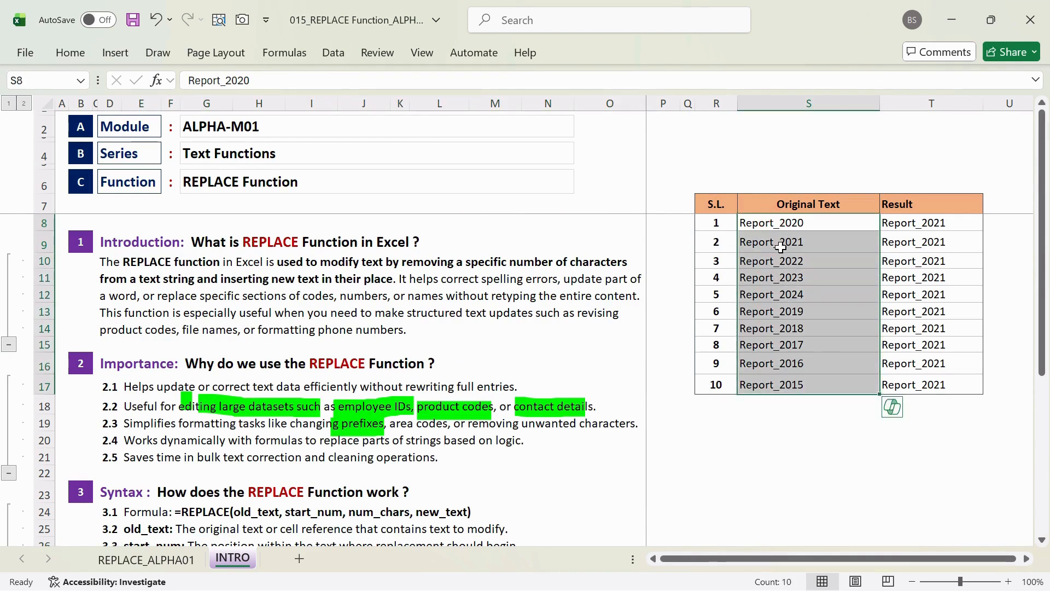
{"action": "left_click", "coordinate": [792, 221]}
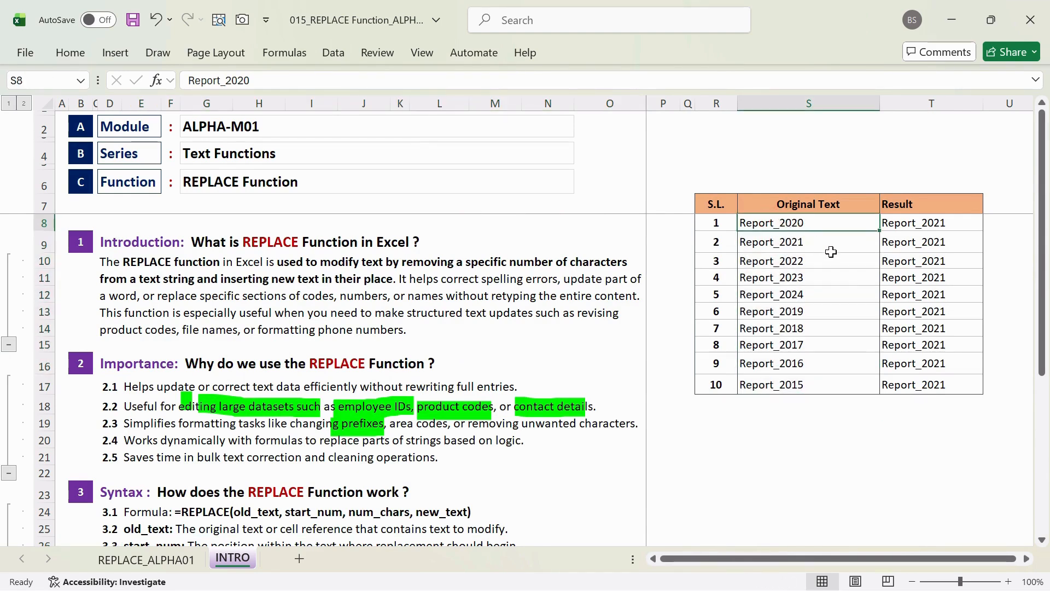
{"action": "double_click", "coordinate": [782, 222]}
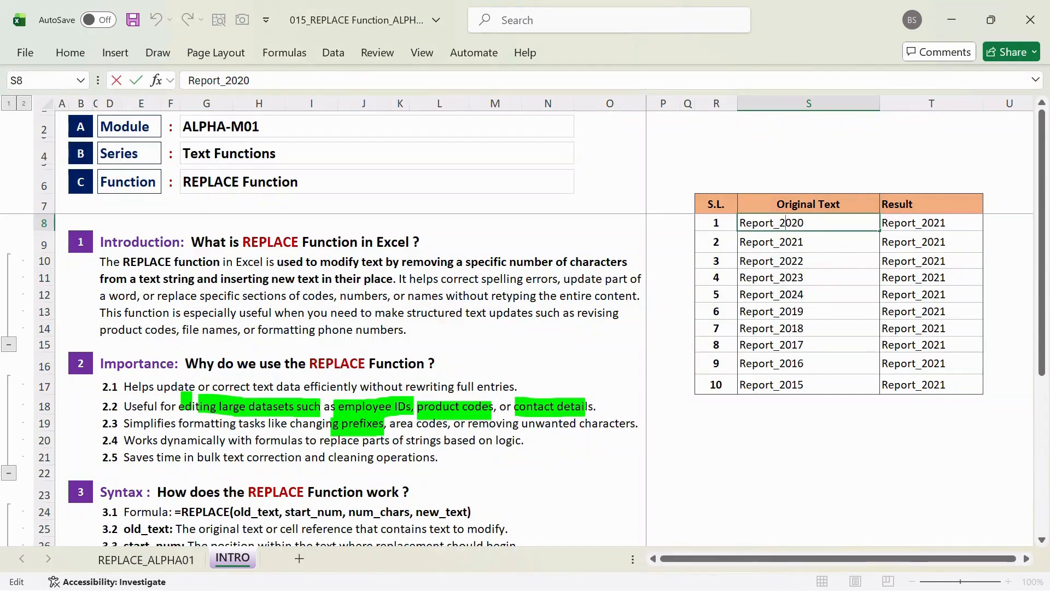
{"action": "left_click_drag", "start_coordinate": [781, 222], "coordinate": [805, 223]}
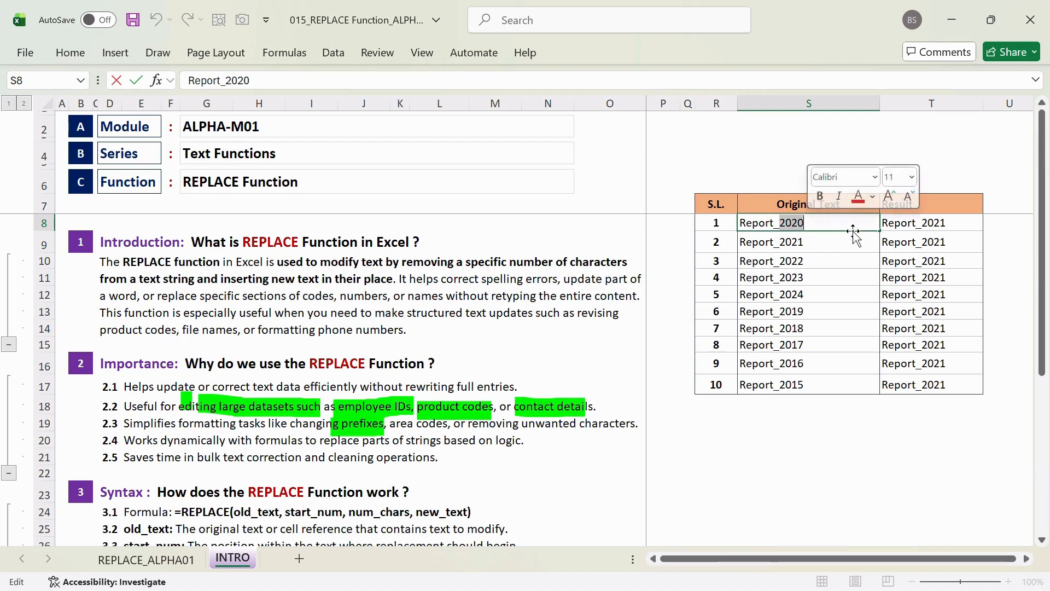
{"action": "left_click", "coordinate": [938, 226]}
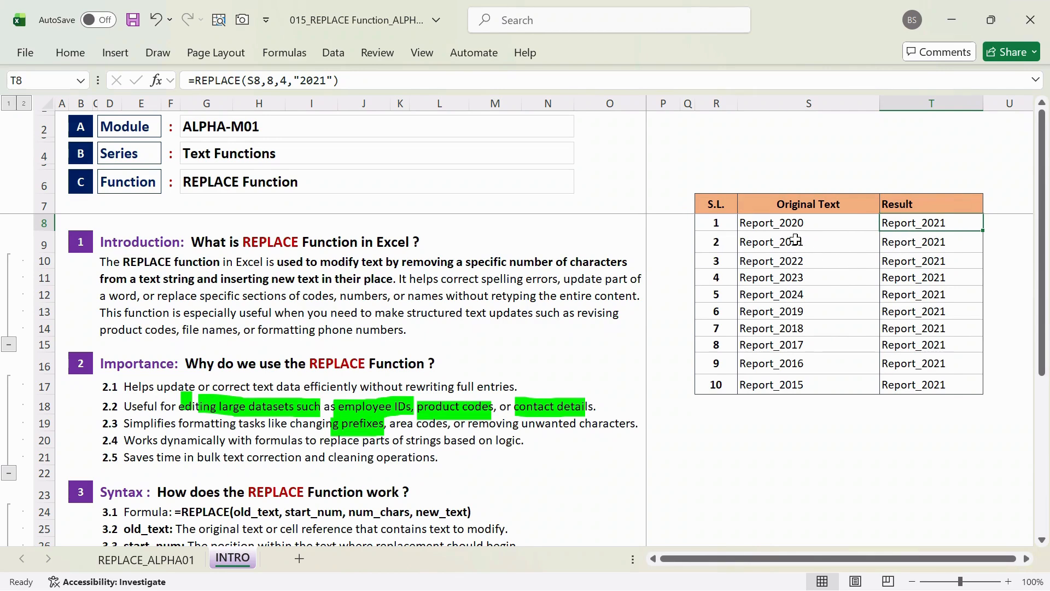
{"action": "left_click", "coordinate": [791, 224]}
{"action": "double_click", "coordinate": [771, 222]}
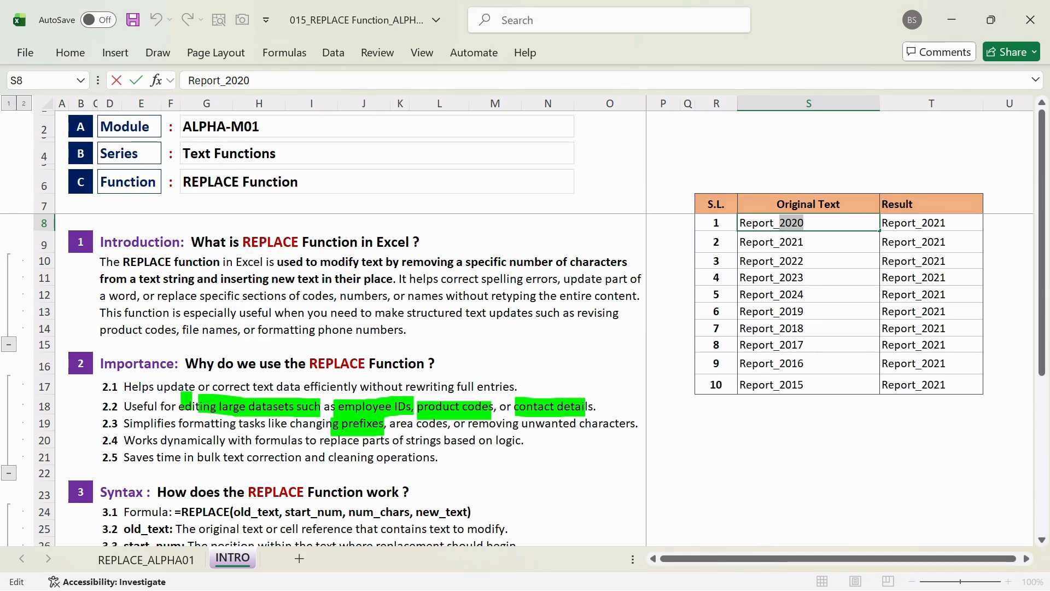
{"action": "left_click", "coordinate": [802, 246]}
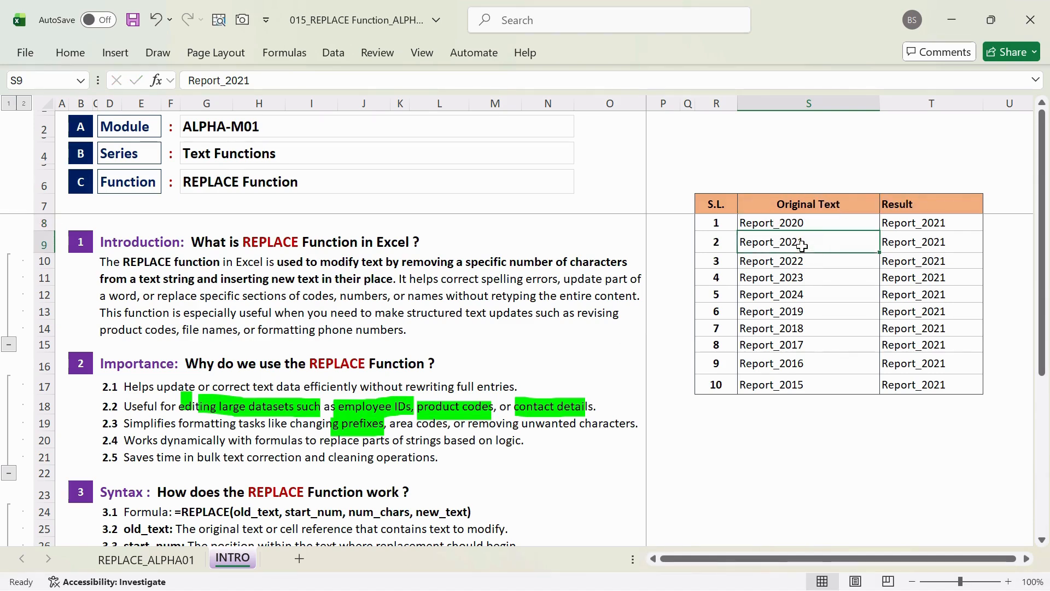
Examine the character positions in S8's text up to and into the year, and return to the Syntax section's argument explanations
{"action": "double_click", "coordinate": [780, 223]}
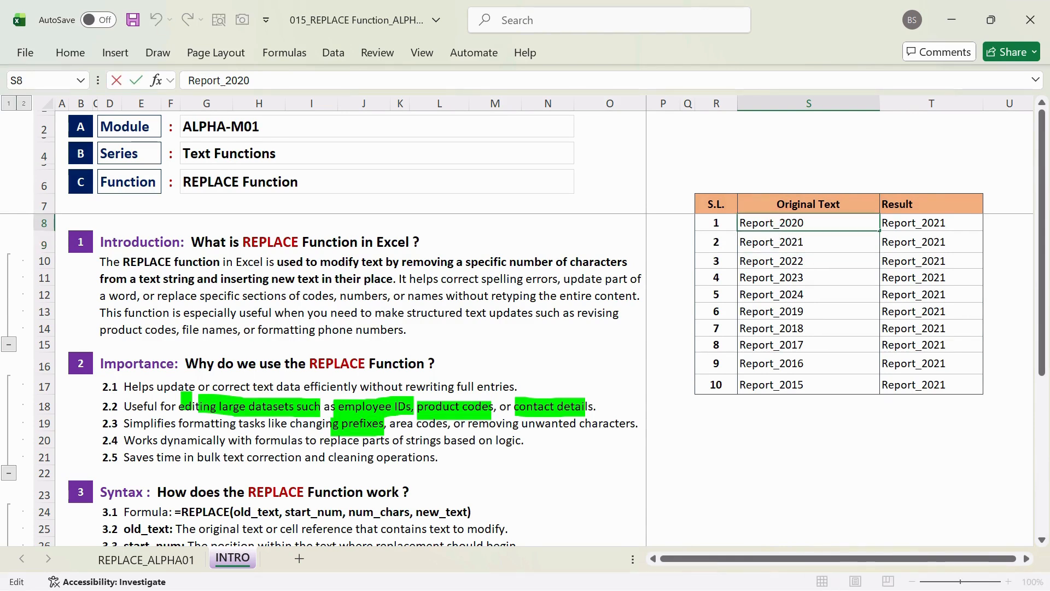
{"action": "left_click", "coordinate": [741, 222]}
{"action": "left_click", "coordinate": [739, 220]}
{"action": "left_click_drag", "start_coordinate": [753, 223], "coordinate": [774, 223]}
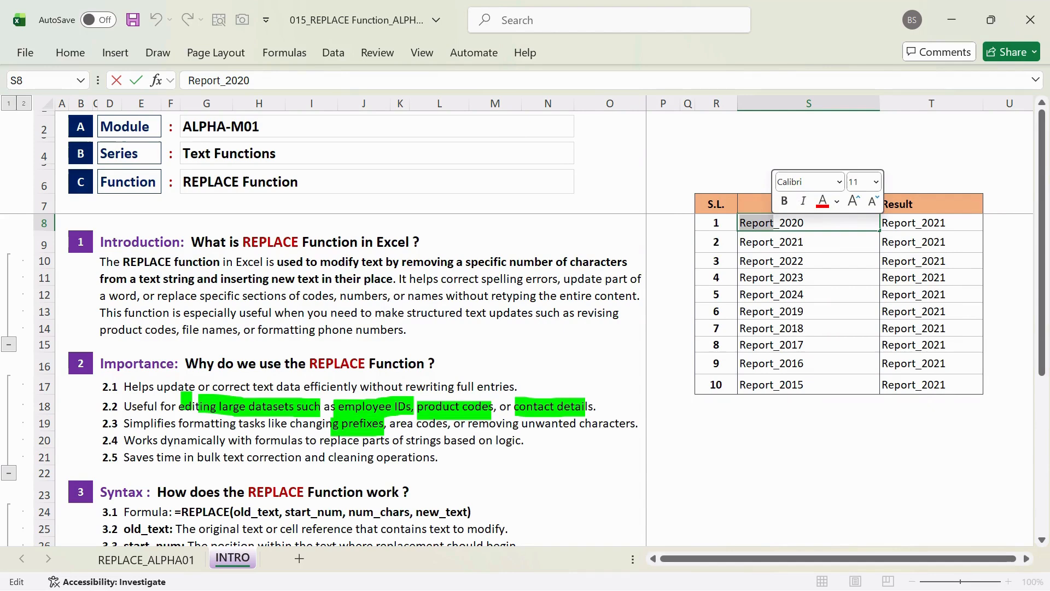
{"action": "left_click", "coordinate": [786, 223]}
{"action": "left_click_drag", "start_coordinate": [780, 223], "coordinate": [740, 223]}
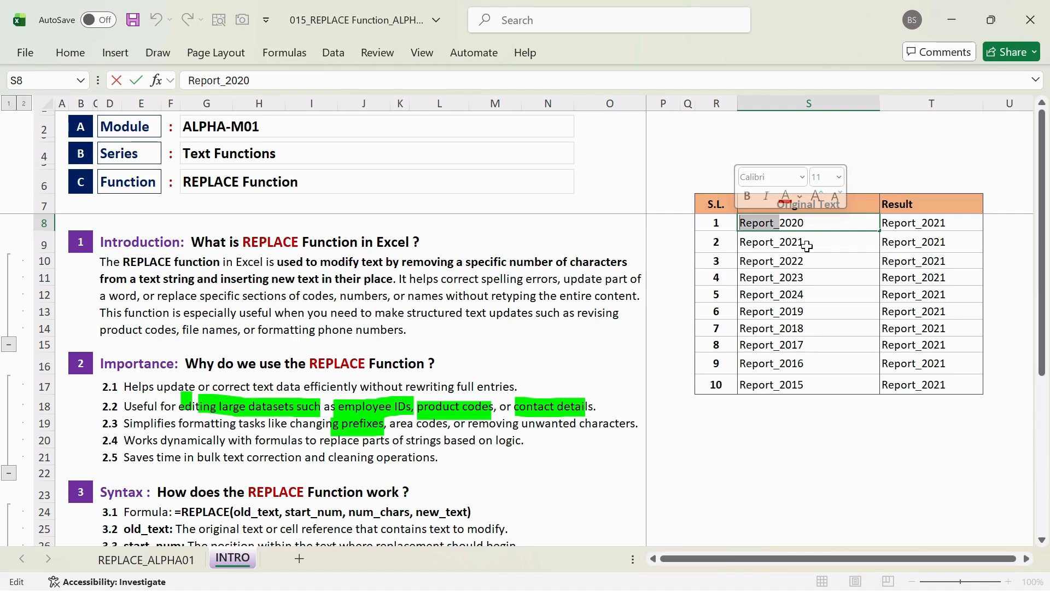
{"action": "left_click", "coordinate": [780, 222]}
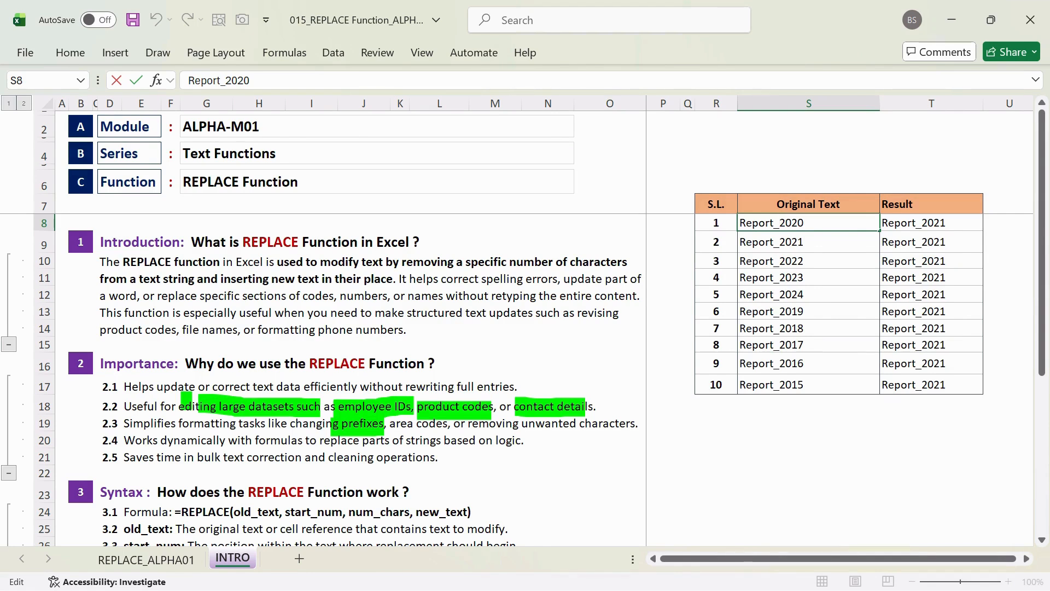
{"action": "key", "text": "shift+Right"}
{"action": "key", "text": "shift+Right"}
{"action": "scroll", "coordinate": [246, 438], "scroll_direction": "down", "scroll_amount": 1}
{"action": "scroll", "coordinate": [294, 387], "scroll_direction": "up", "scroll_amount": 1}
{"action": "scroll", "coordinate": [294, 386], "scroll_direction": "down", "scroll_amount": 3}
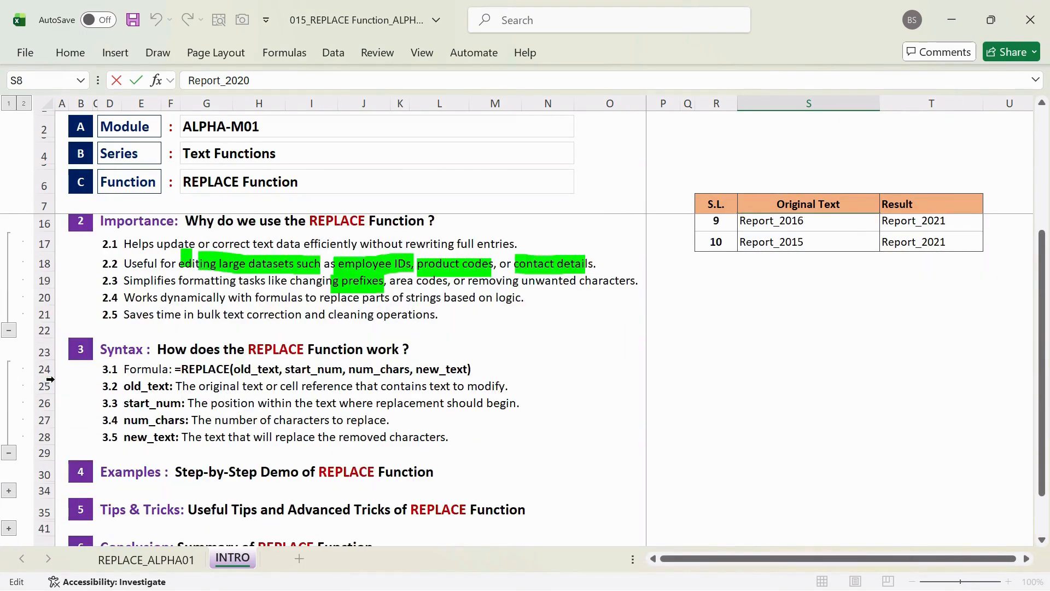
Review the old_text and start_num explanations in the Syntax section and compare them with the first Original Text entry
{"action": "left_click", "coordinate": [157, 388]}
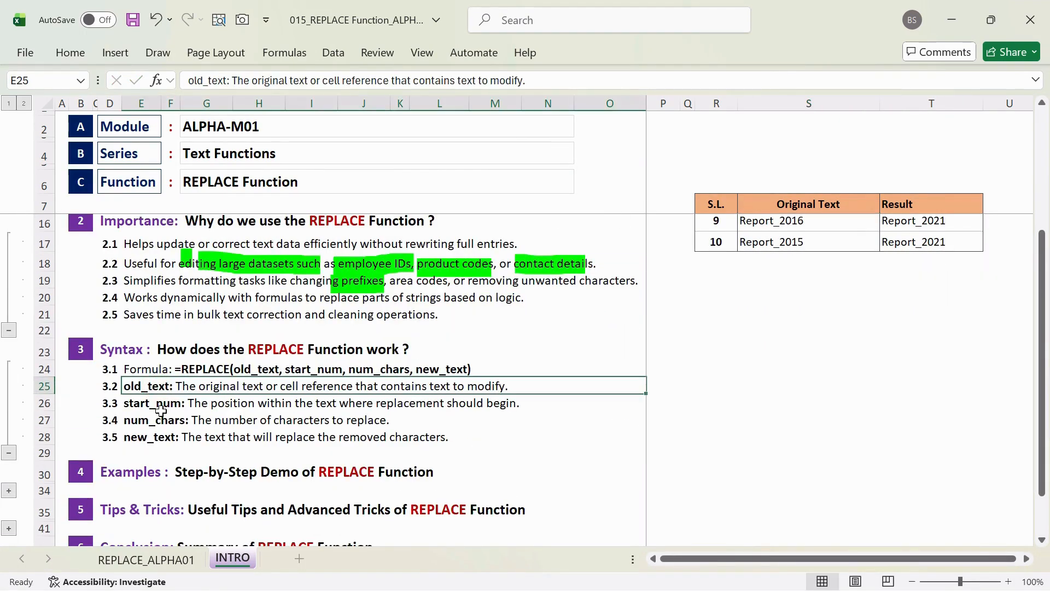
{"action": "left_click", "coordinate": [154, 405]}
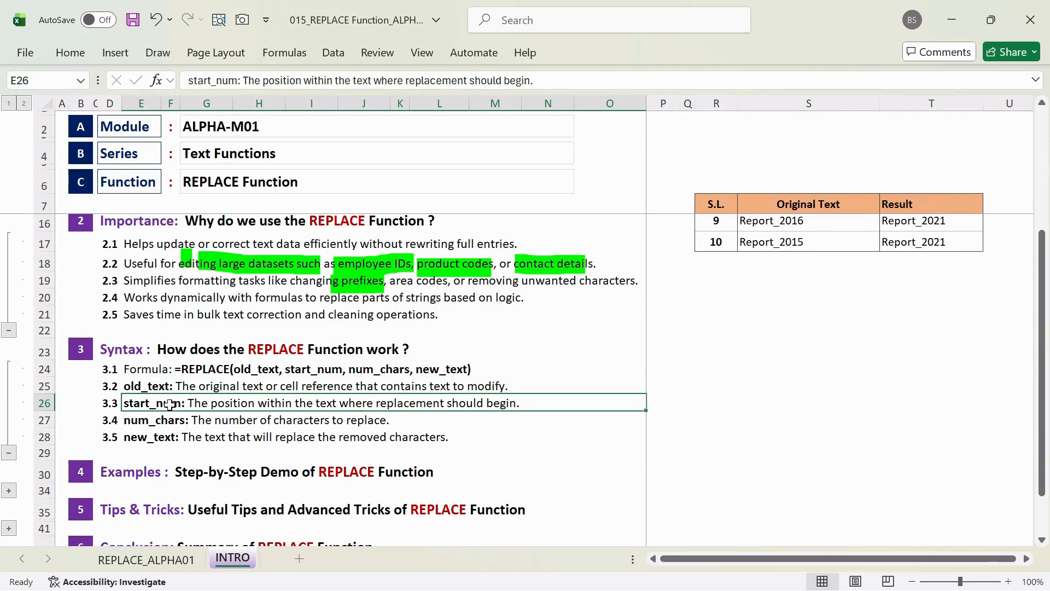
{"action": "scroll", "coordinate": [716, 315], "scroll_direction": "up", "scroll_amount": 3}
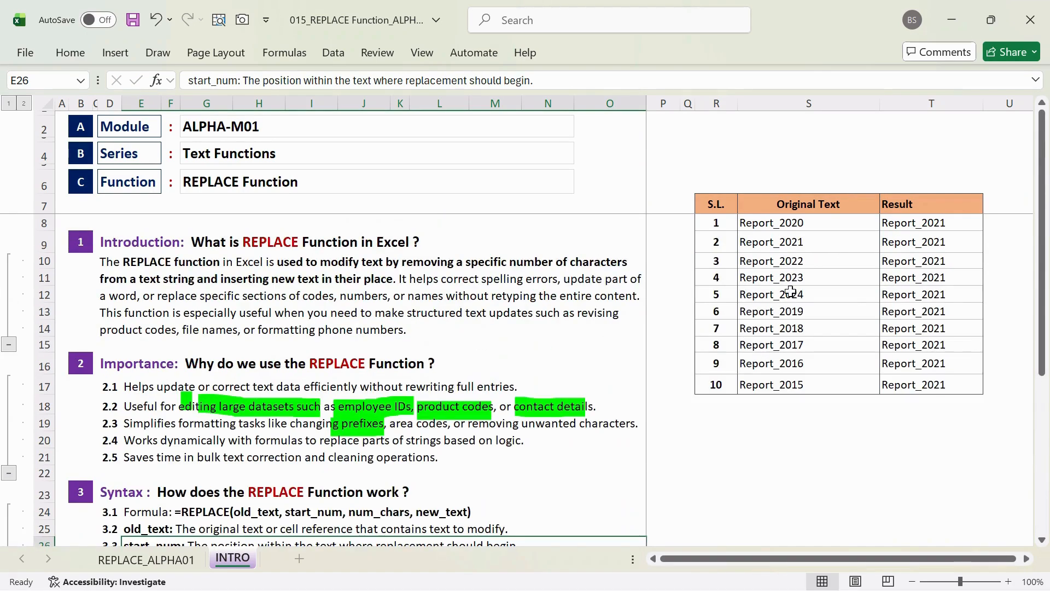
{"action": "left_click", "coordinate": [788, 222]}
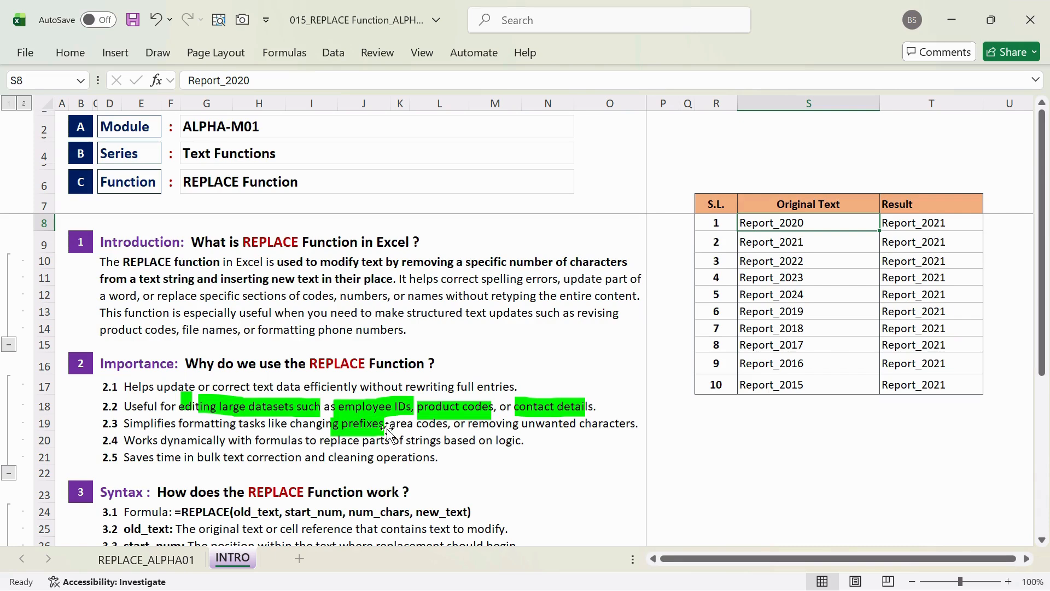
{"action": "scroll", "coordinate": [311, 426], "scroll_direction": "down", "scroll_amount": 1}
{"action": "scroll", "coordinate": [310, 426], "scroll_direction": "down", "scroll_amount": 2}
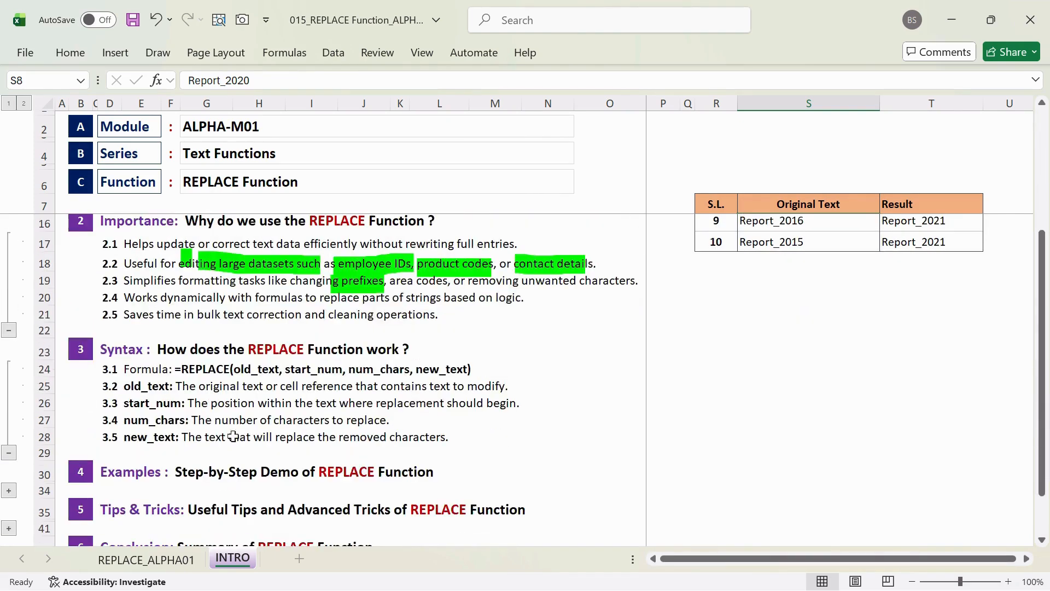
Review the num_chars explanation in point 3.4 together with the start_num explanation above it
{"action": "left_click", "coordinate": [165, 425]}
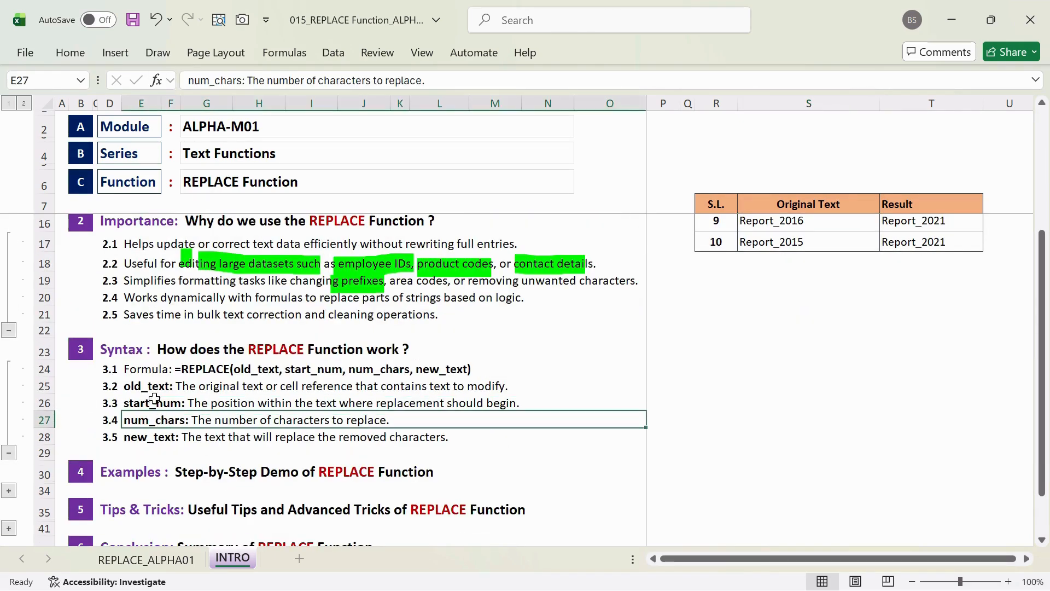
{"action": "double_click", "coordinate": [129, 421]}
{"action": "left_click_drag", "start_coordinate": [129, 420], "coordinate": [204, 448]}
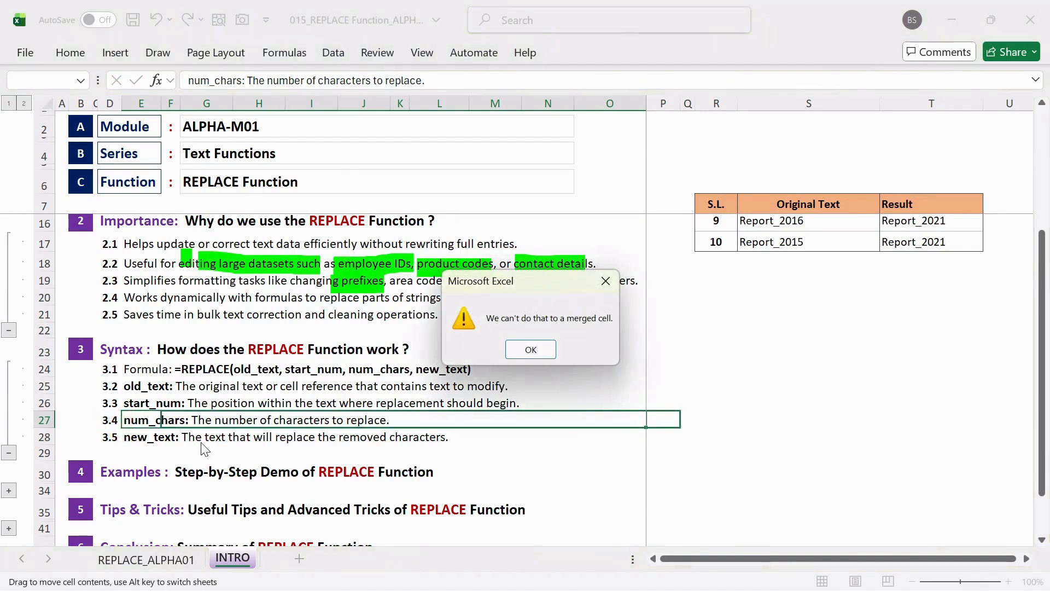
{"action": "left_click", "coordinate": [548, 351]}
{"action": "left_click", "coordinate": [374, 405]}
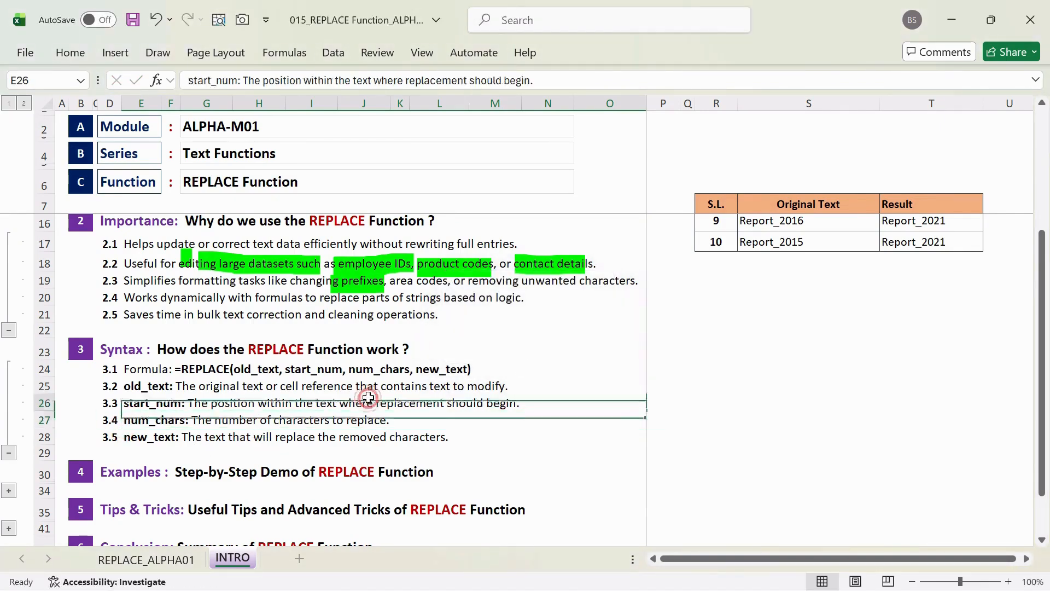
{"action": "left_click", "coordinate": [158, 425]}
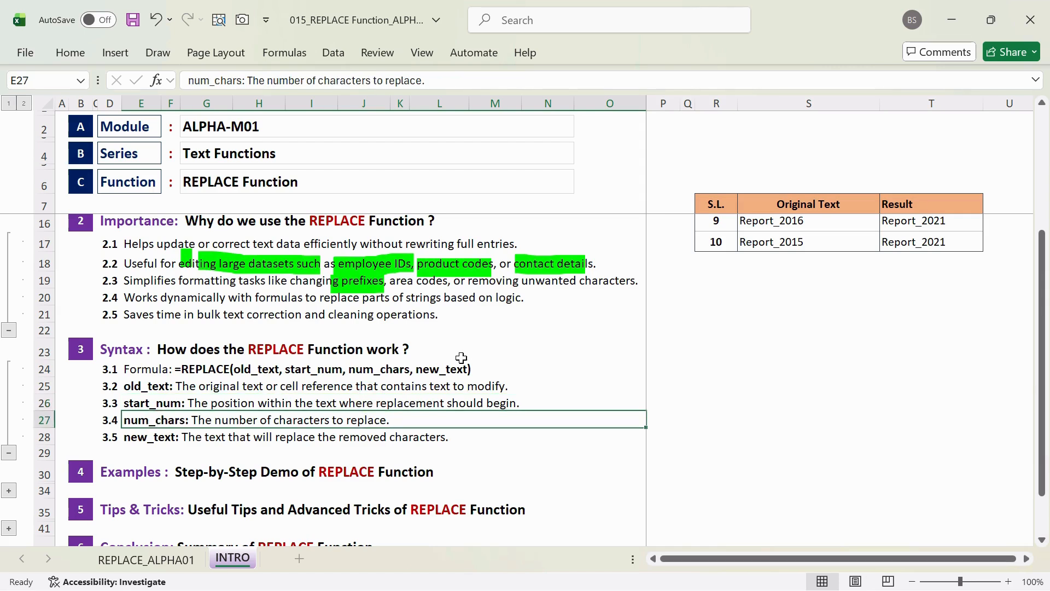
{"action": "left_click", "coordinate": [147, 405]}
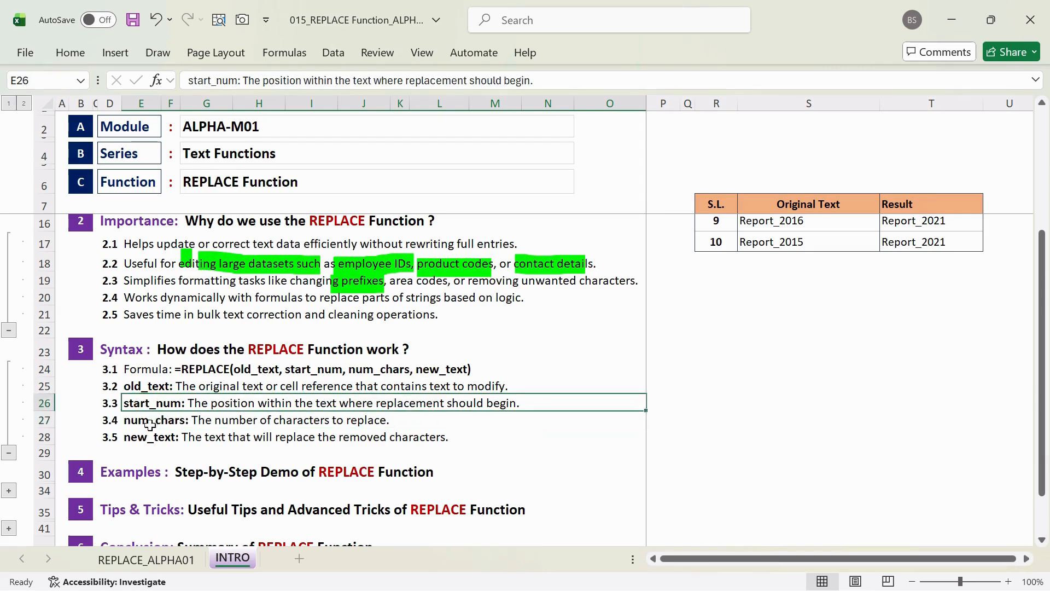
{"action": "left_click_drag", "start_coordinate": [136, 399], "coordinate": [169, 425]}
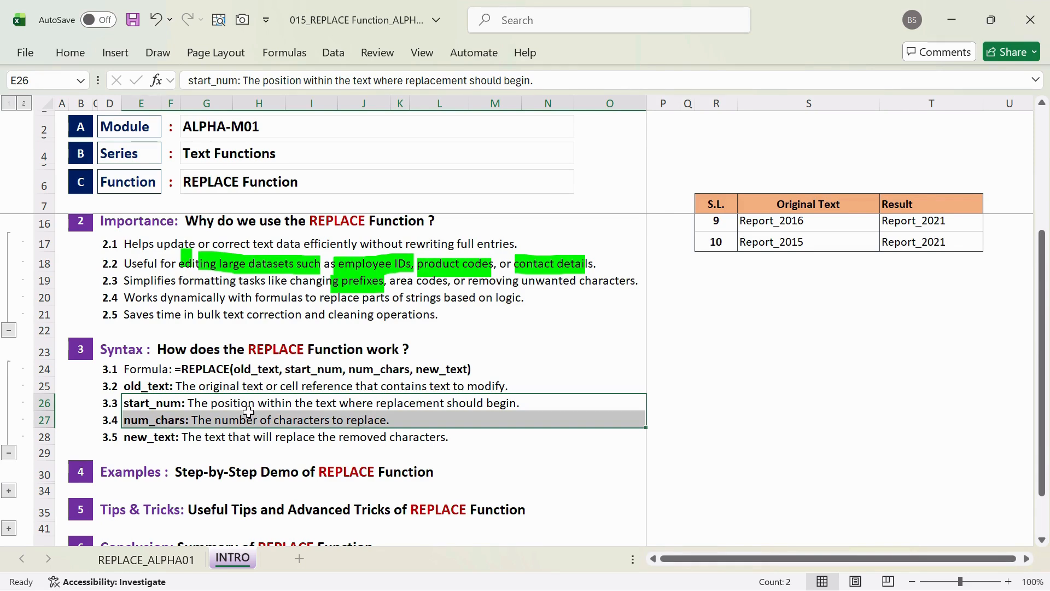
Examine the year portion of the first Original Text entry in S8 as the characters to replace
{"action": "scroll", "coordinate": [823, 314], "scroll_direction": "up", "scroll_amount": 3}
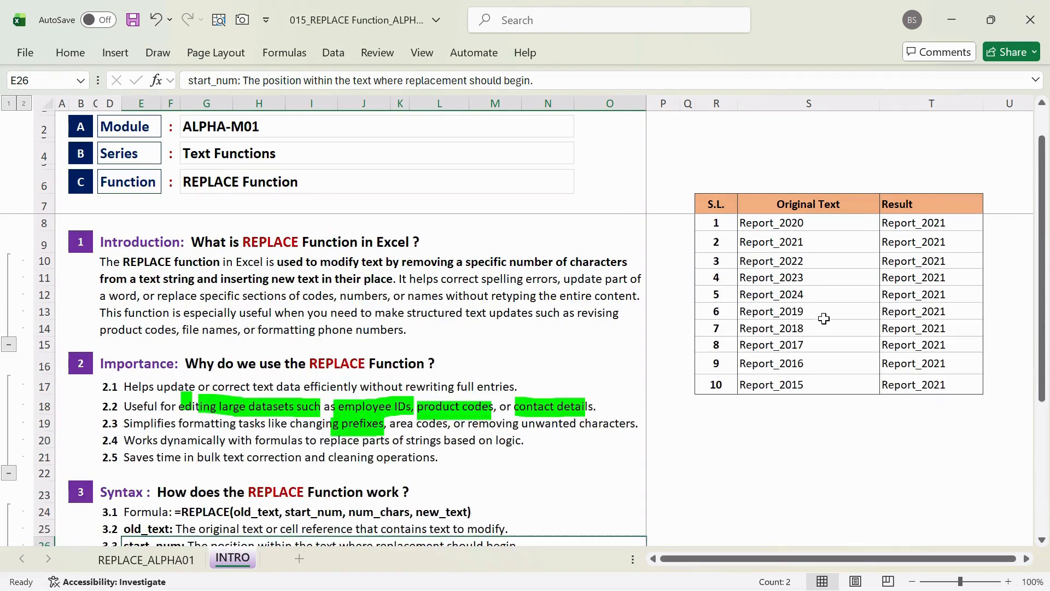
{"action": "double_click", "coordinate": [797, 226]}
{"action": "left_click_drag", "start_coordinate": [780, 223], "coordinate": [804, 223]}
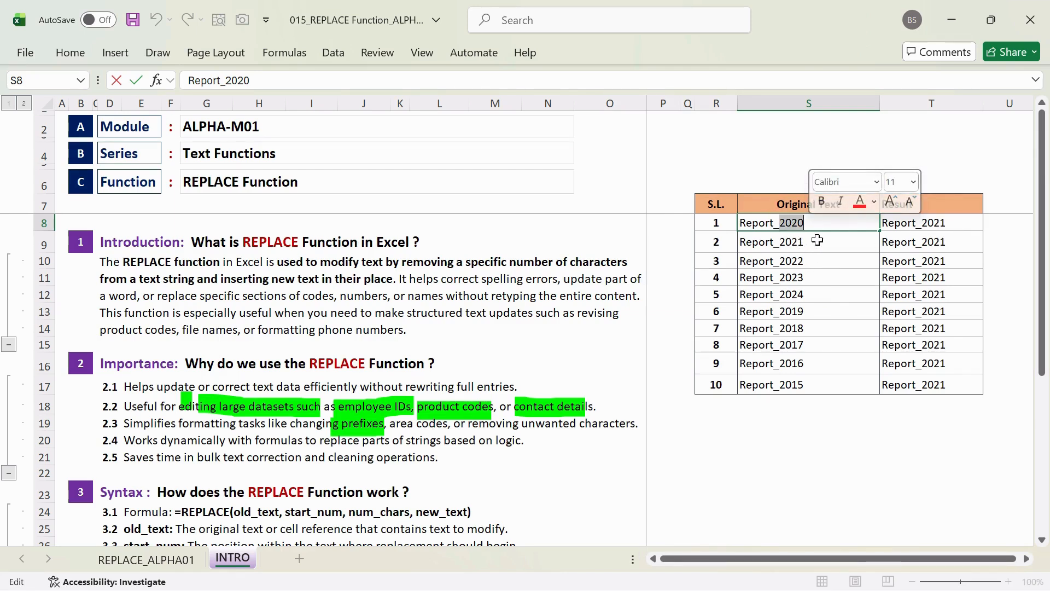
{"action": "left_click", "coordinate": [775, 261]}
{"action": "scroll", "coordinate": [253, 400], "scroll_direction": "down", "scroll_amount": 3}
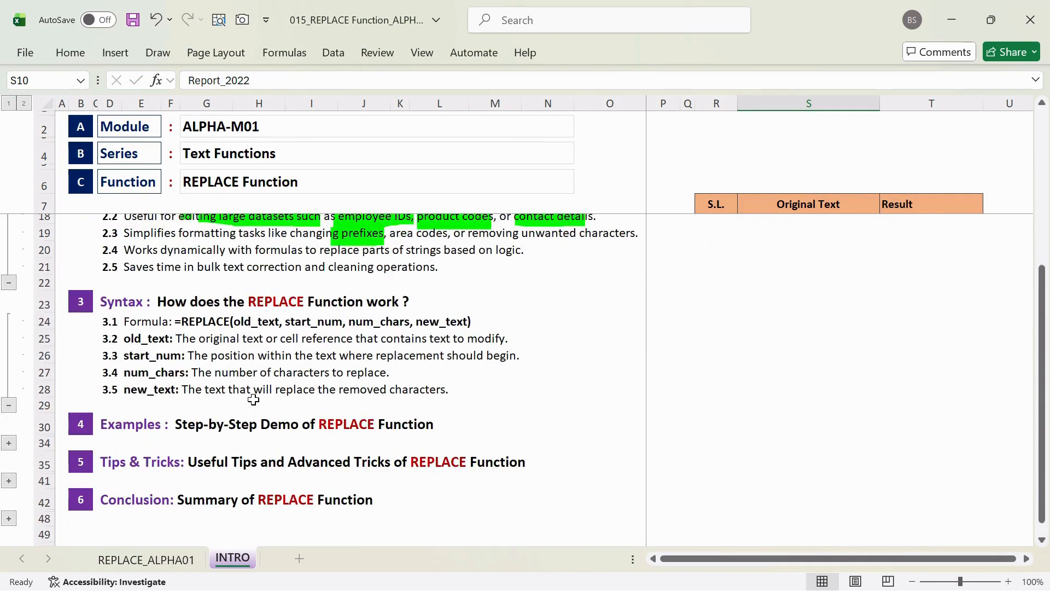
Review the new_text explanation in point 3.5 alongside the other arguments and the whole Syntax section
{"action": "left_click_drag", "start_coordinate": [151, 374], "coordinate": [143, 339]}
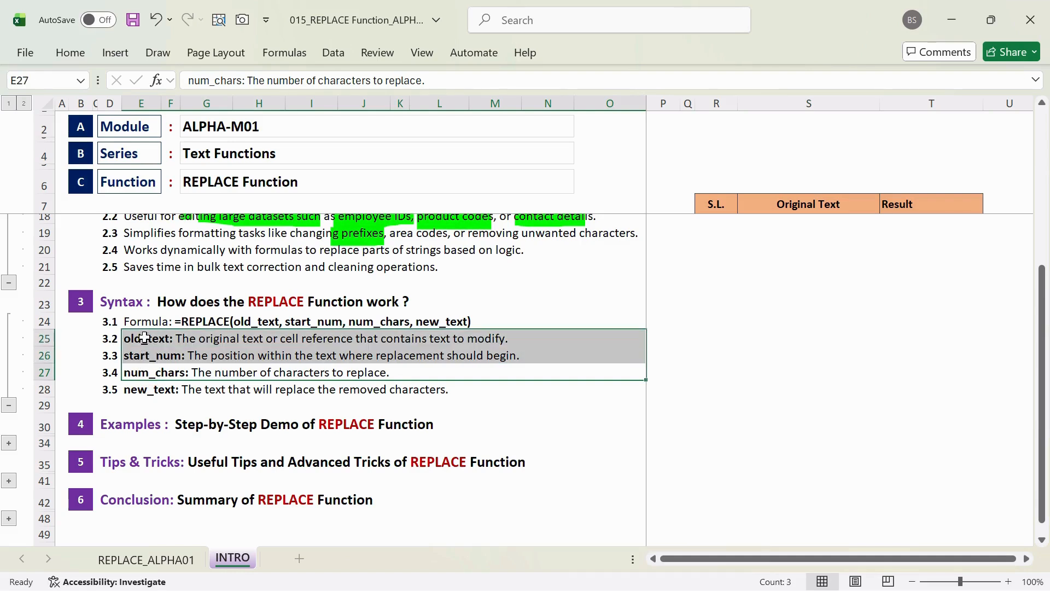
{"action": "left_click", "coordinate": [130, 395]}
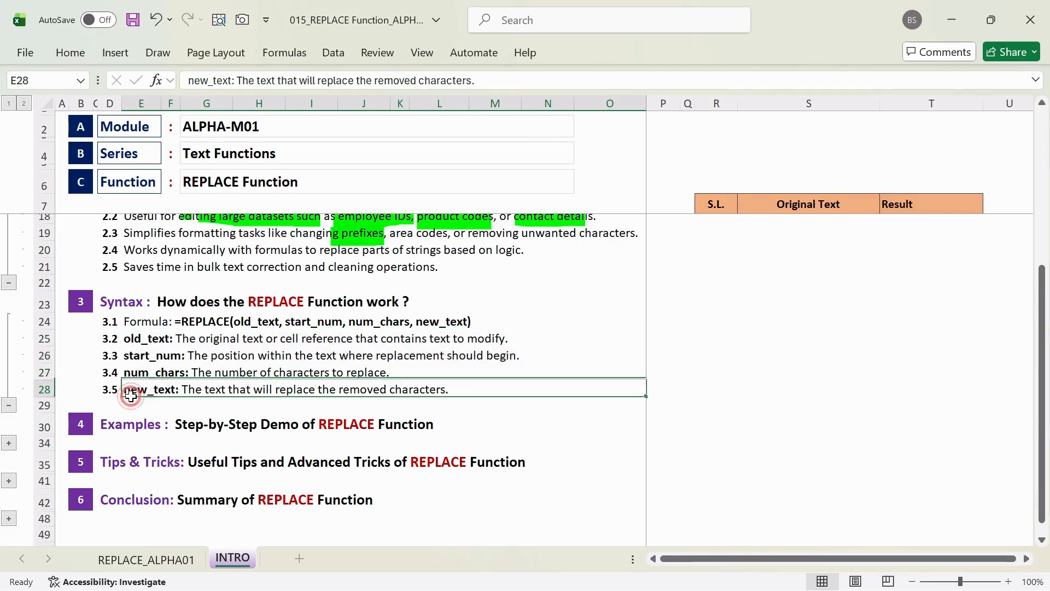
{"action": "left_click", "coordinate": [147, 356]}
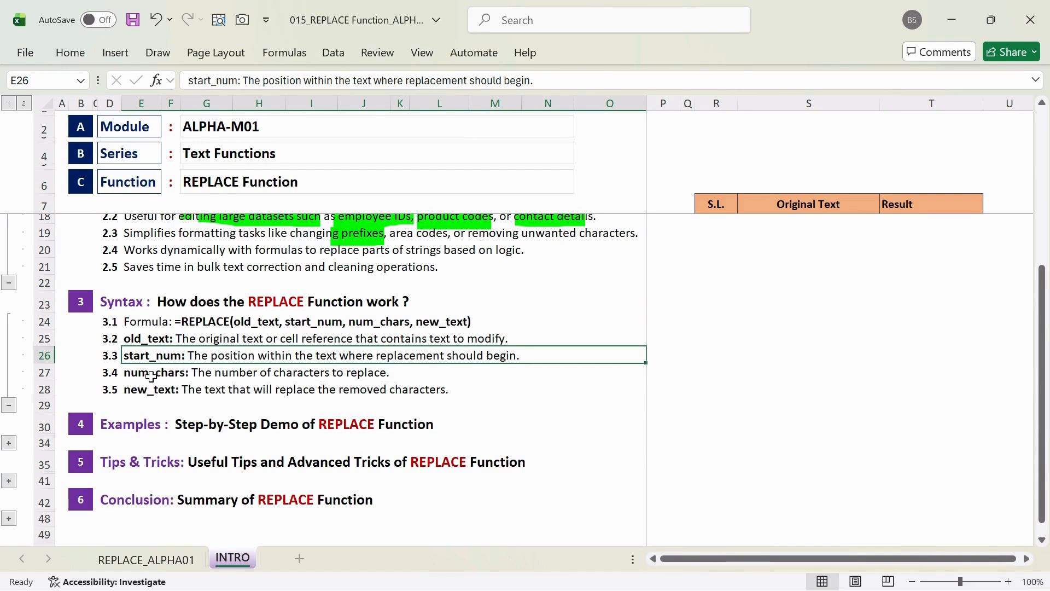
{"action": "left_click_drag", "start_coordinate": [146, 373], "coordinate": [151, 359]}
{"action": "left_click", "coordinate": [136, 393]}
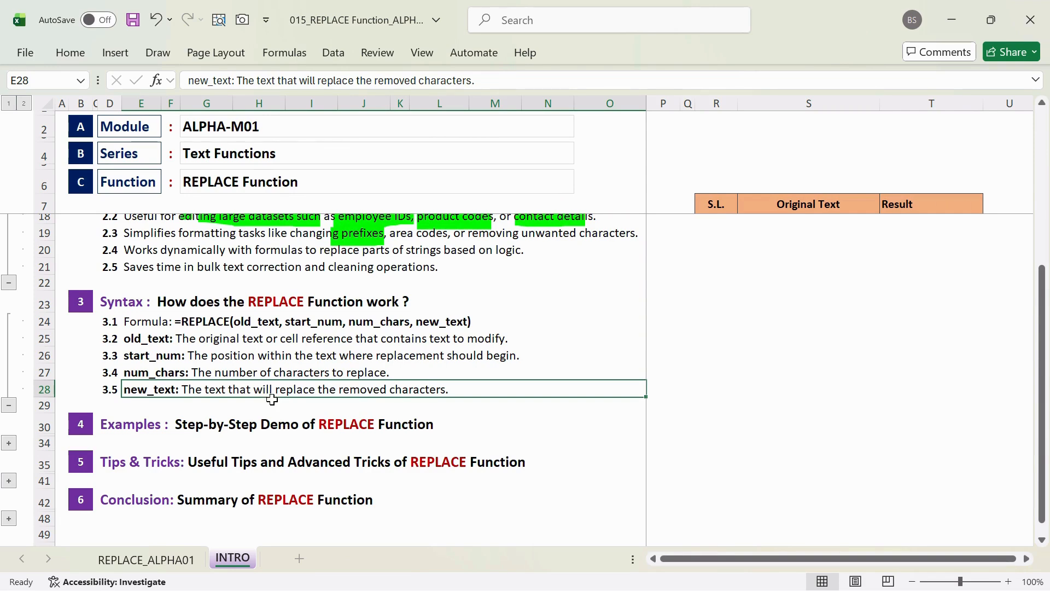
{"action": "scroll", "coordinate": [472, 381], "scroll_direction": "up", "scroll_amount": 4}
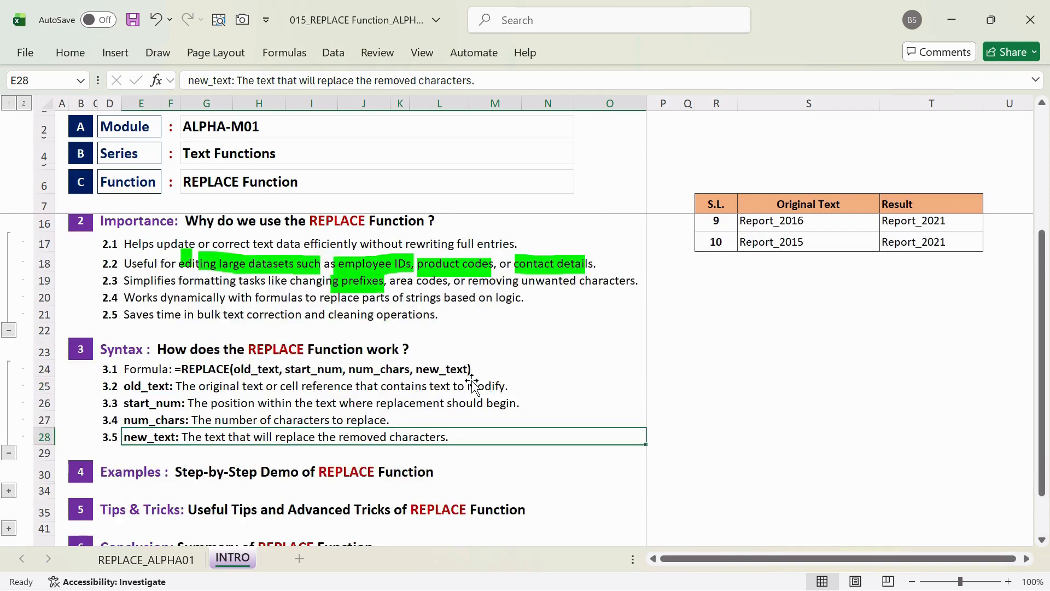
{"action": "scroll", "coordinate": [400, 391], "scroll_direction": "down", "scroll_amount": 2}
{"action": "scroll", "coordinate": [400, 391], "scroll_direction": "down", "scroll_amount": 2}
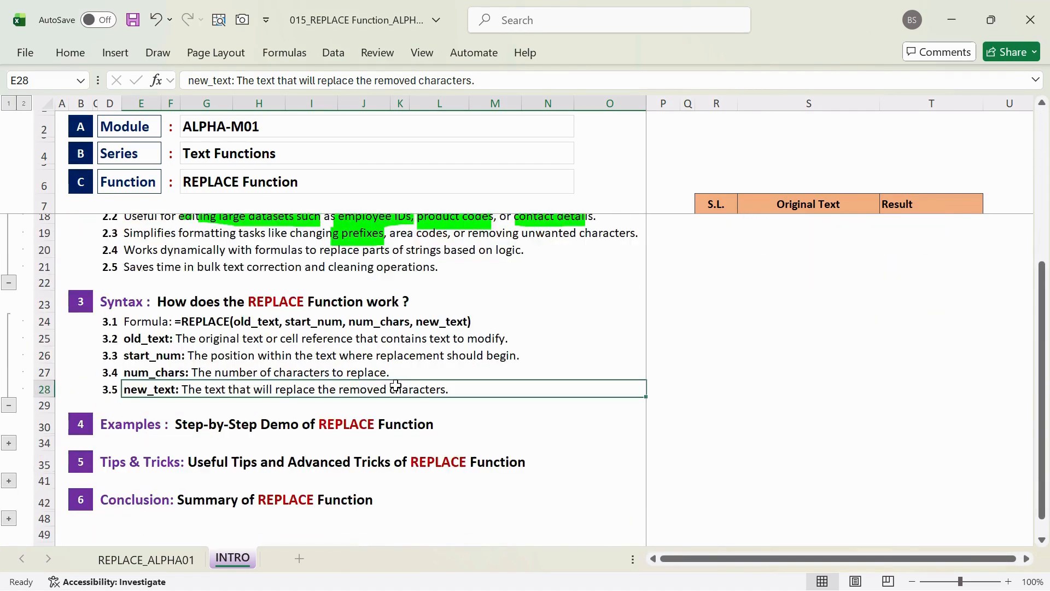
{"action": "left_click_drag", "start_coordinate": [170, 308], "coordinate": [182, 389]}
Expand the Examples section and go over points 4.1 to 4.3
{"action": "scroll", "coordinate": [182, 389], "scroll_direction": "down", "scroll_amount": 1}
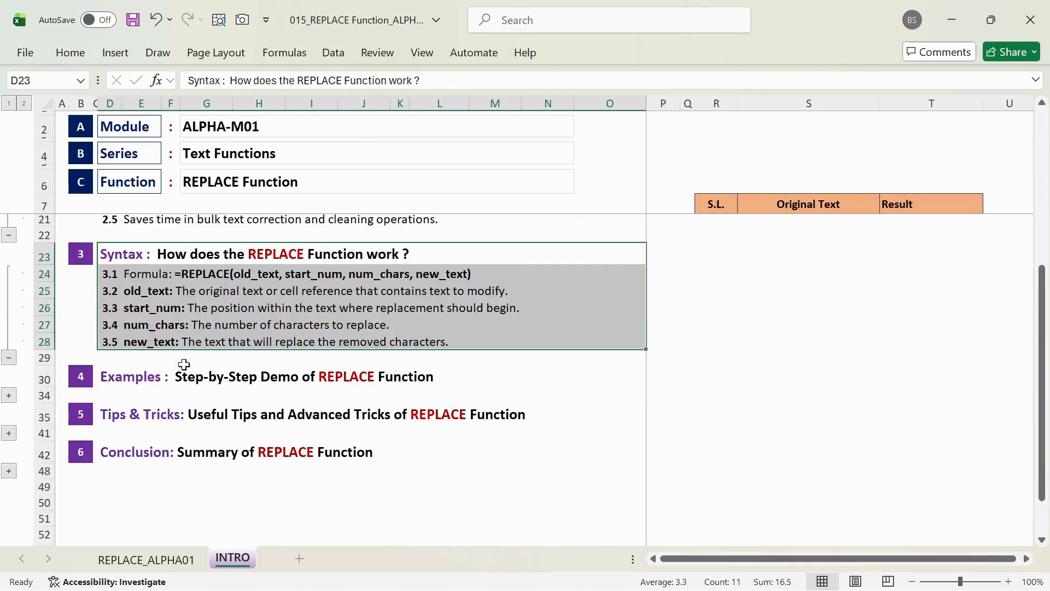
{"action": "left_click", "coordinate": [9, 394]}
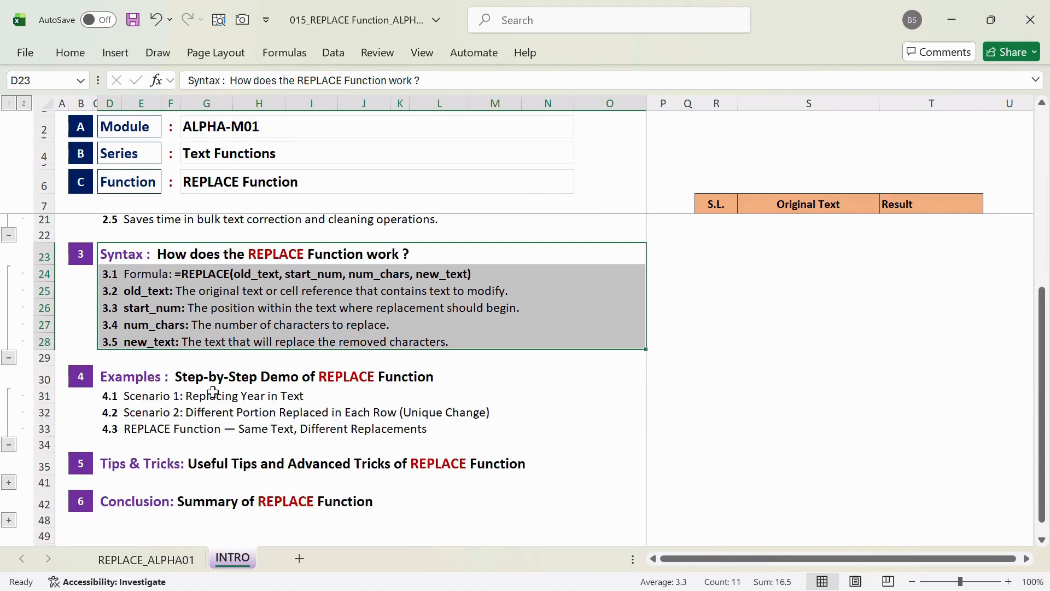
{"action": "scroll", "coordinate": [213, 391], "scroll_direction": "down", "scroll_amount": 1}
{"action": "left_click_drag", "start_coordinate": [219, 348], "coordinate": [218, 382]}
{"action": "scroll", "coordinate": [216, 394], "scroll_direction": "down", "scroll_amount": 3}
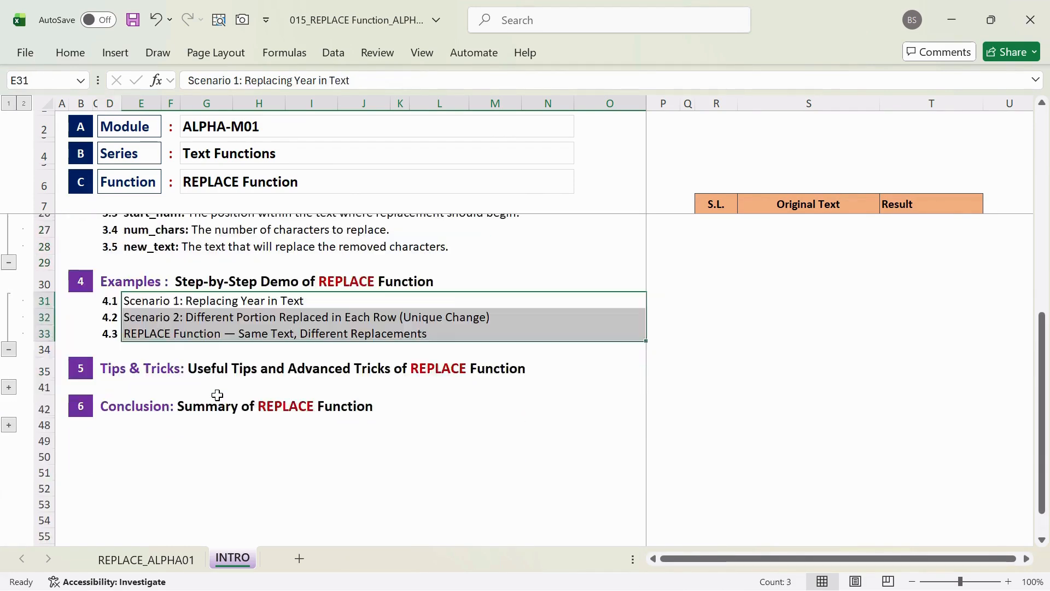
On the REPLACE_ALPHA01 sheet, clear the Result column entries in all three example tables
{"action": "scroll", "coordinate": [204, 398], "scroll_direction": "up", "scroll_amount": 3}
{"action": "scroll", "coordinate": [226, 397], "scroll_direction": "up", "scroll_amount": 5}
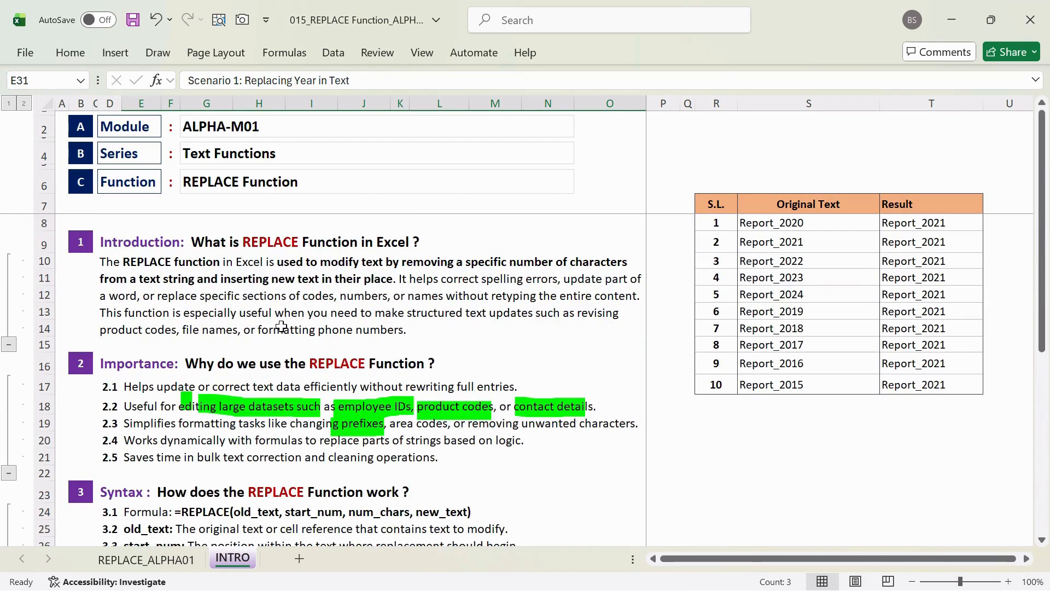
{"action": "scroll", "coordinate": [226, 535], "scroll_direction": "down", "scroll_amount": 1}
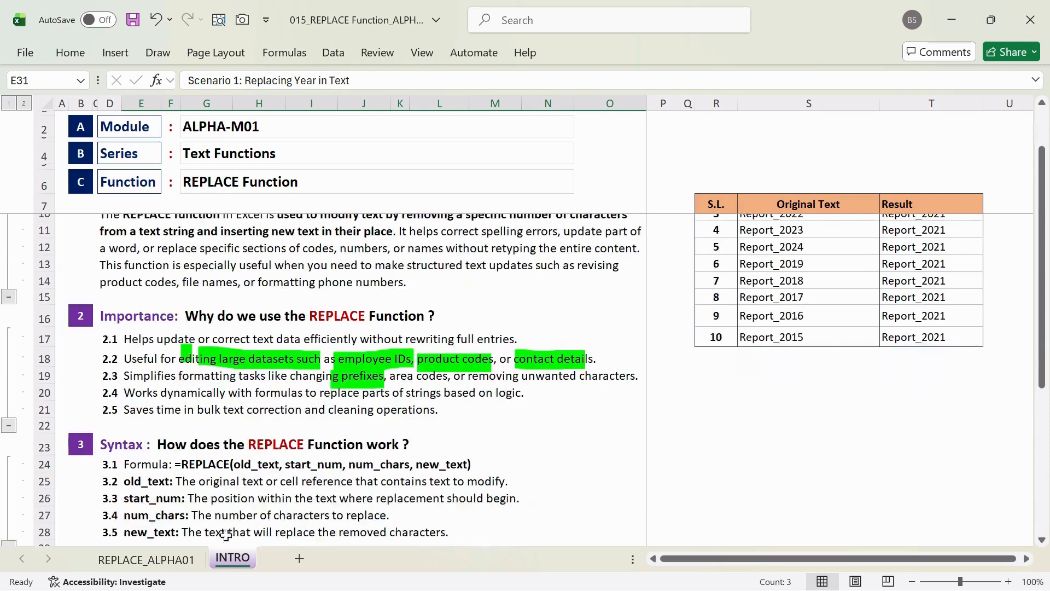
{"action": "left_click", "coordinate": [176, 559]}
{"action": "left_click", "coordinate": [286, 182]}
{"action": "left_click_drag", "start_coordinate": [286, 182], "coordinate": [293, 343]}
{"action": "key", "text": "Delete"}
{"action": "left_click_drag", "start_coordinate": [606, 186], "coordinate": [616, 346]}
{"action": "key", "text": "Delete"}
{"action": "left_click_drag", "start_coordinate": [945, 184], "coordinate": [955, 345]}
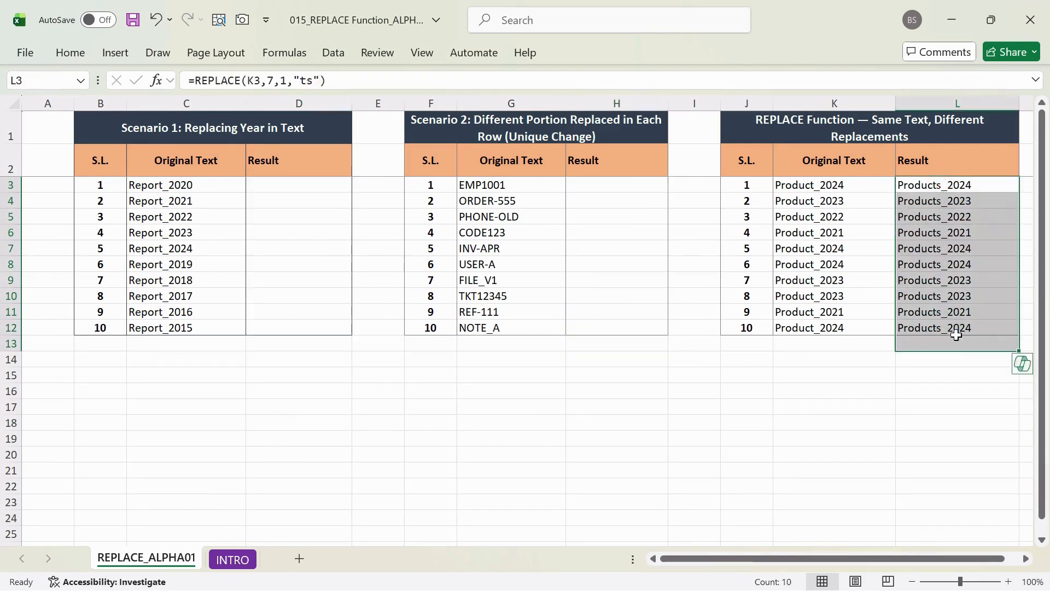
{"action": "key", "text": "Delete"}
Examine the Original Text entries of the Scenario 1 table, including the text in C3
{"action": "left_click", "coordinate": [300, 184]}
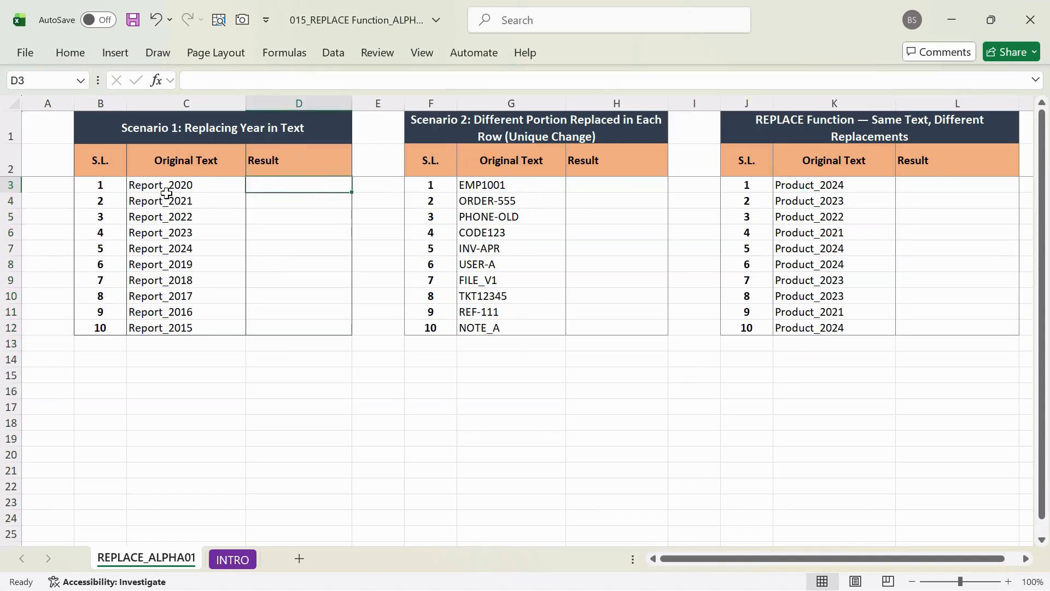
{"action": "left_click_drag", "start_coordinate": [164, 185], "coordinate": [164, 344]}
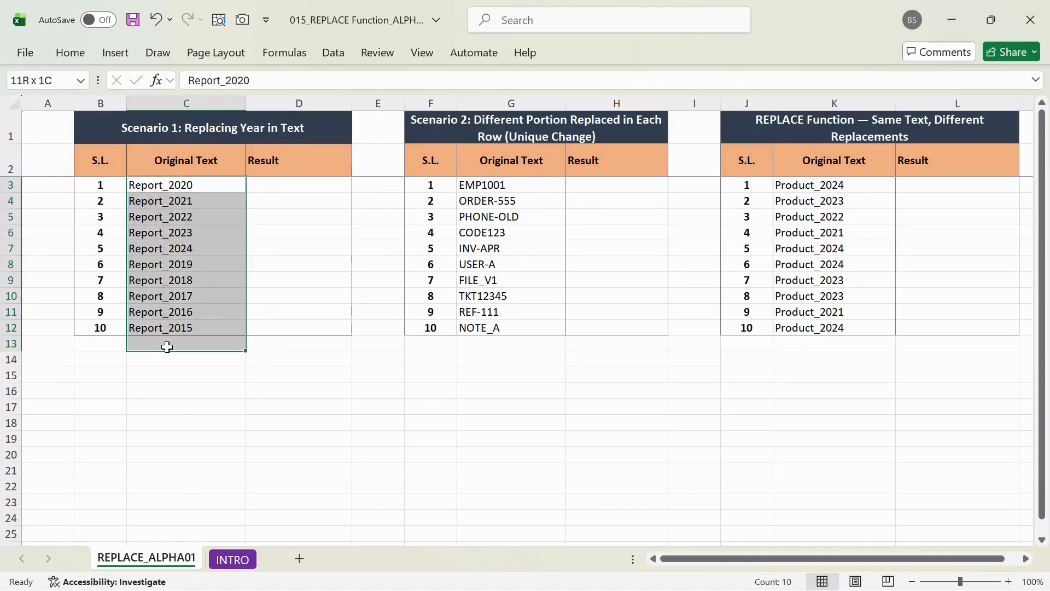
{"action": "double_click", "coordinate": [219, 186]}
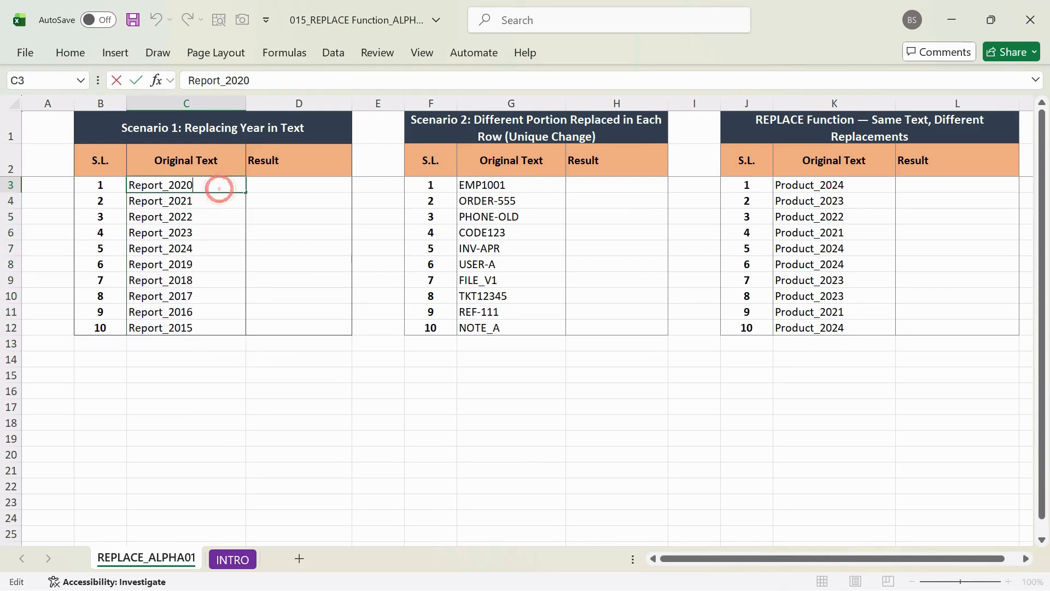
In D3, enter =REPLACE(C3,8,4,2025) to replace the year in the first report name
{"action": "left_click", "coordinate": [314, 182]}
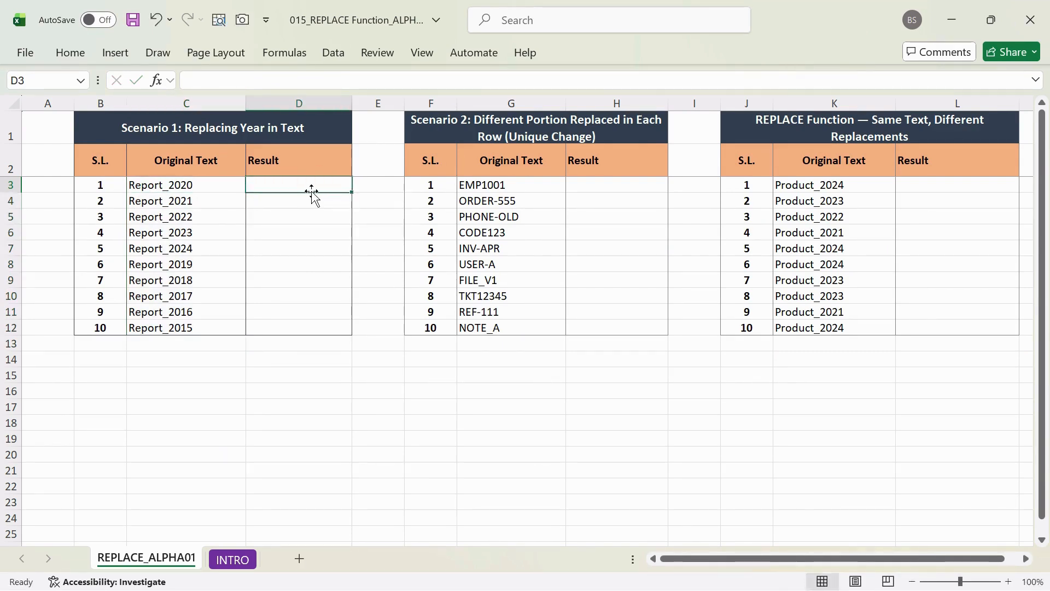
{"action": "type", "text": "=REP"}
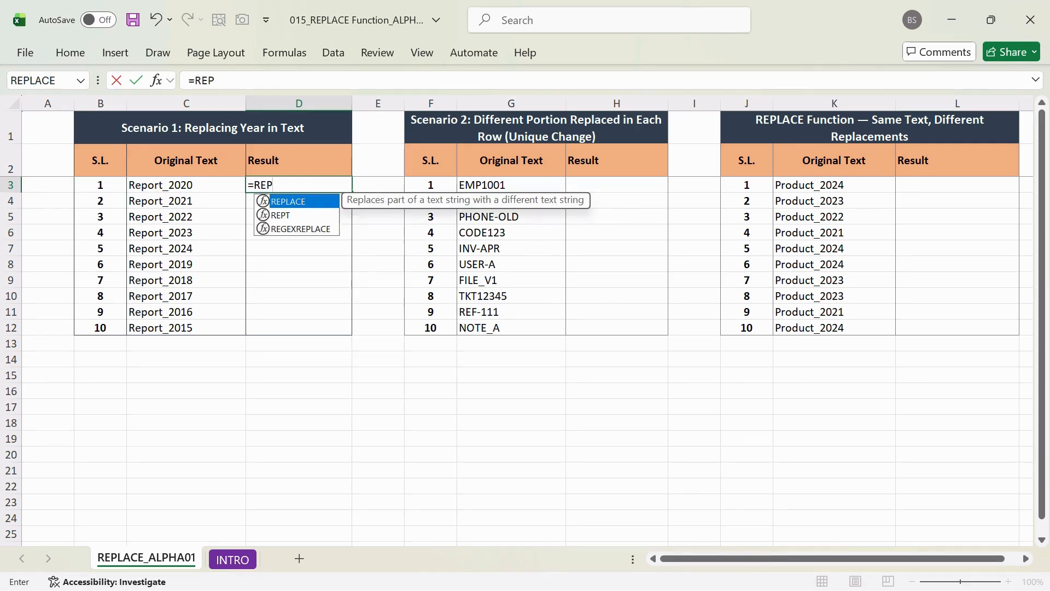
{"action": "key", "text": "Tab"}
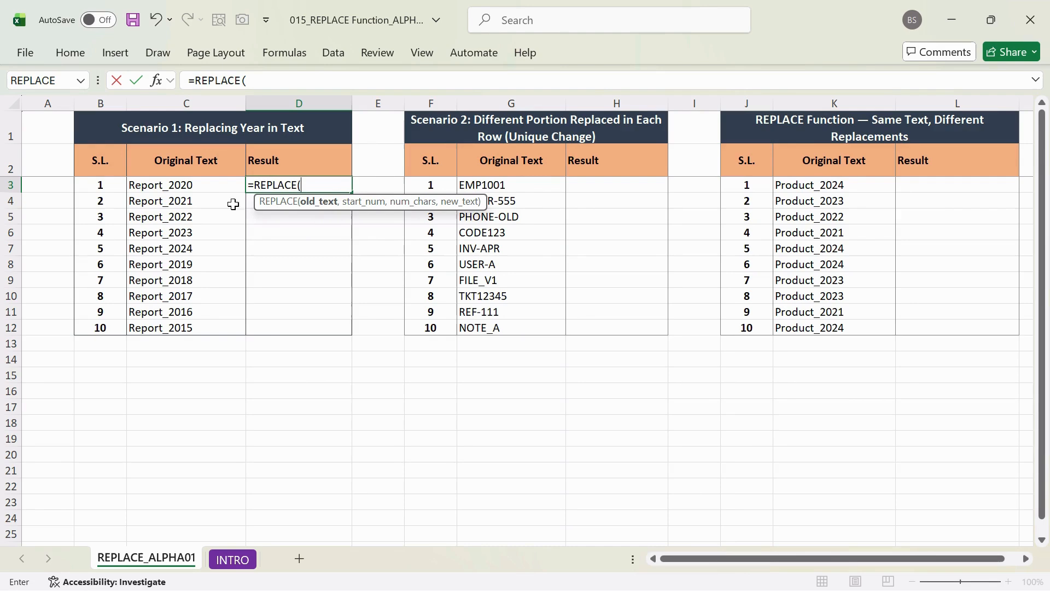
{"action": "left_click", "coordinate": [171, 190]}
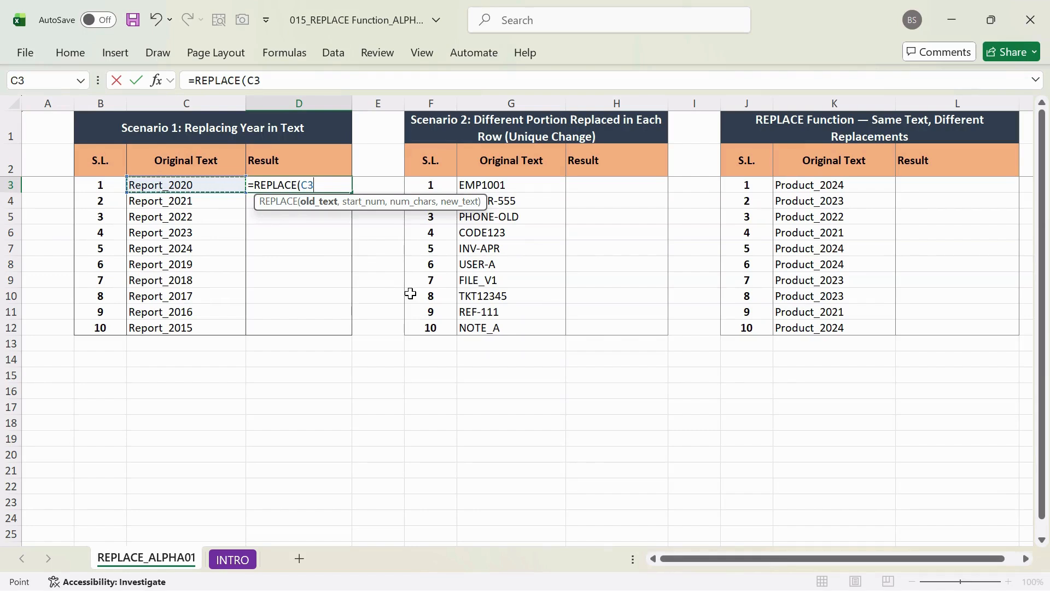
{"action": "type", "text": ",8"}
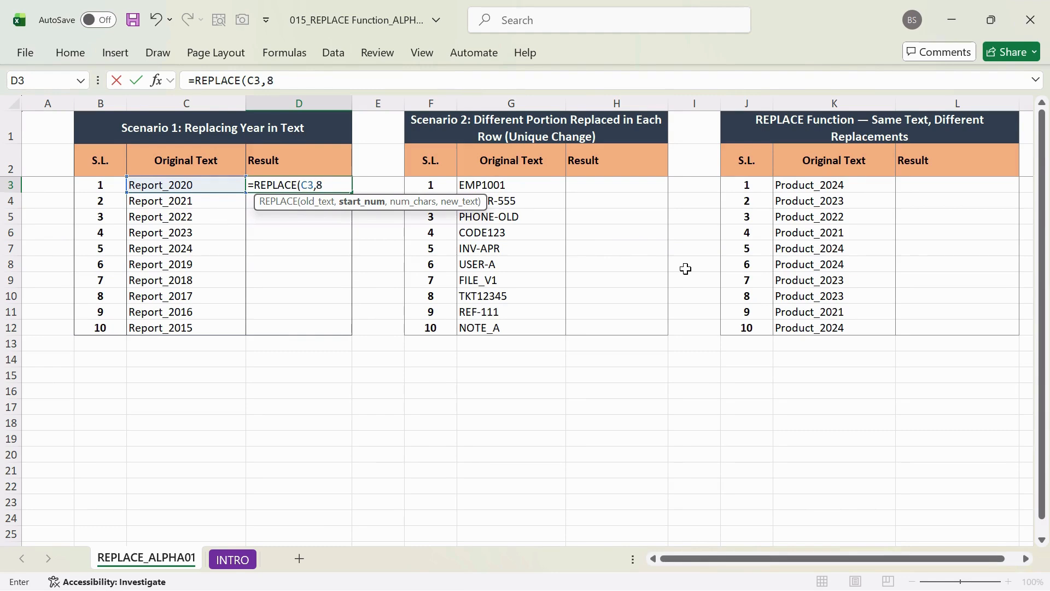
{"action": "type", "text": ",4"}
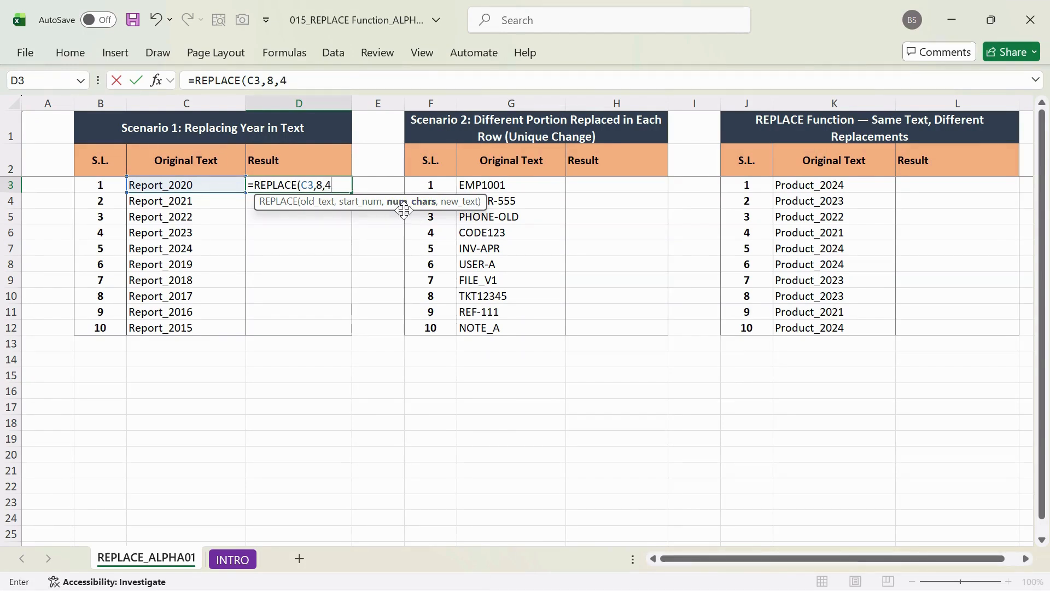
{"action": "type", "text": ","}
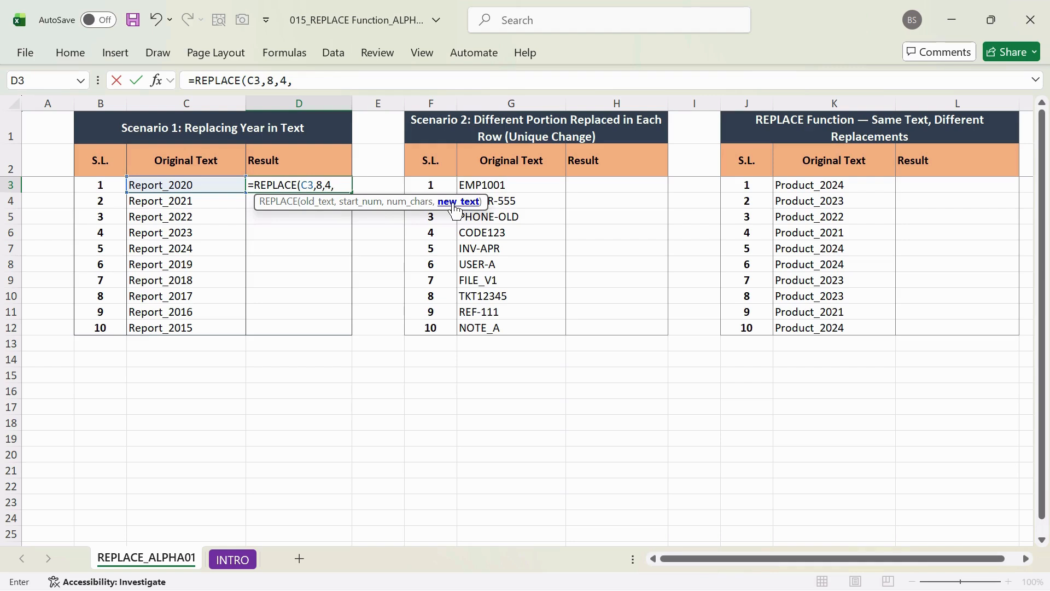
{"action": "type", "text": "2025"}
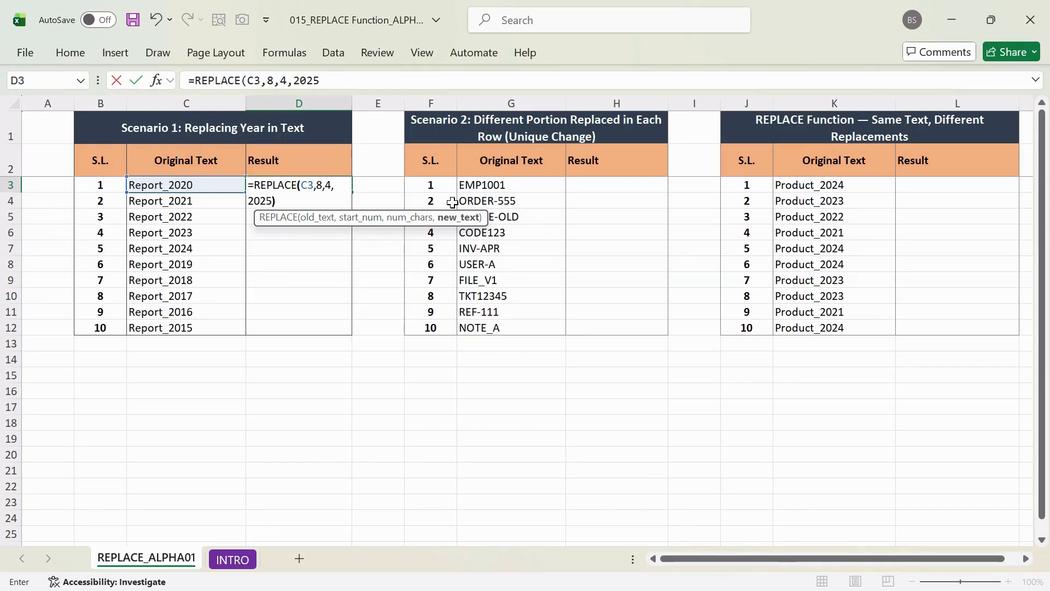
{"action": "key", "text": "Return"}
{"action": "key", "text": "Up"}
Copy the D3 formula into D4:D12, pasting formulas only
{"action": "key", "text": "ctrl+c"}
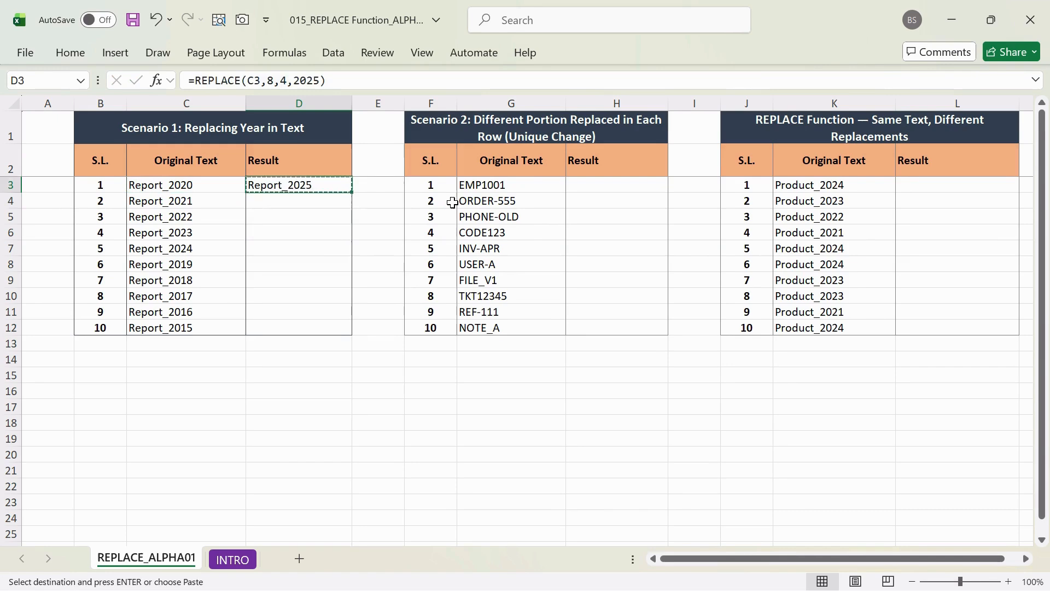
{"action": "key", "text": "Down"}
{"action": "key", "text": "shift+Down"}
{"action": "key", "text": "shift+Down"}
{"action": "key", "text": "shift+Down"}
{"action": "key", "text": "shift+Down"}
{"action": "key", "text": "shift+Down"}
{"action": "key", "text": "shift+Down"}
{"action": "key", "text": "shift+Down"}
{"action": "key", "text": "shift+Down"}
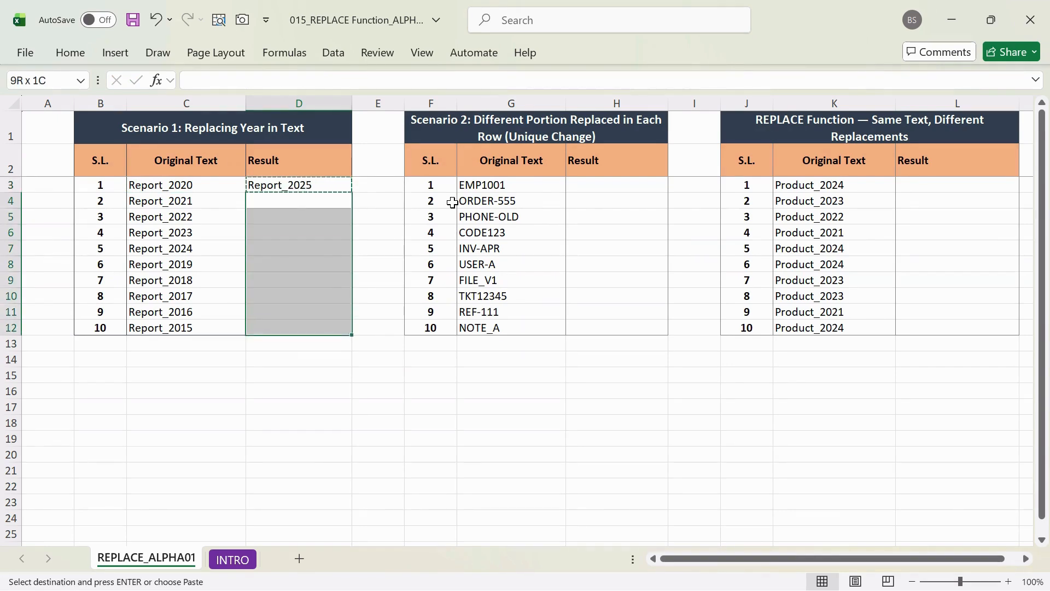
{"action": "key", "text": "ctrl+alt+v"}
{"action": "key", "text": "f"}
{"action": "key", "text": "Return"}
{"action": "key", "text": "Escape"}
Review the Scenario 1 results from D3 down to D10 against their original report names
{"action": "key", "text": "Up"}
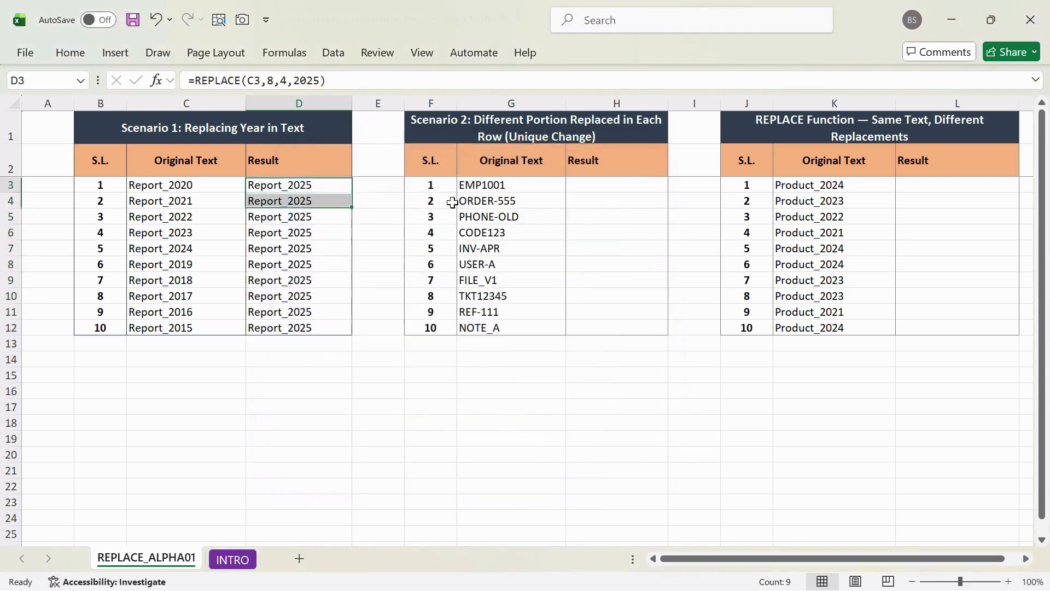
{"action": "key", "text": "shift+Down"}
{"action": "key", "text": "shift+Down"}
{"action": "key", "text": "shift+Down"}
{"action": "key", "text": "shift+Down"}
{"action": "key", "text": "shift+Down"}
{"action": "key", "text": "shift+Down"}
{"action": "key", "text": "shift+Down"}
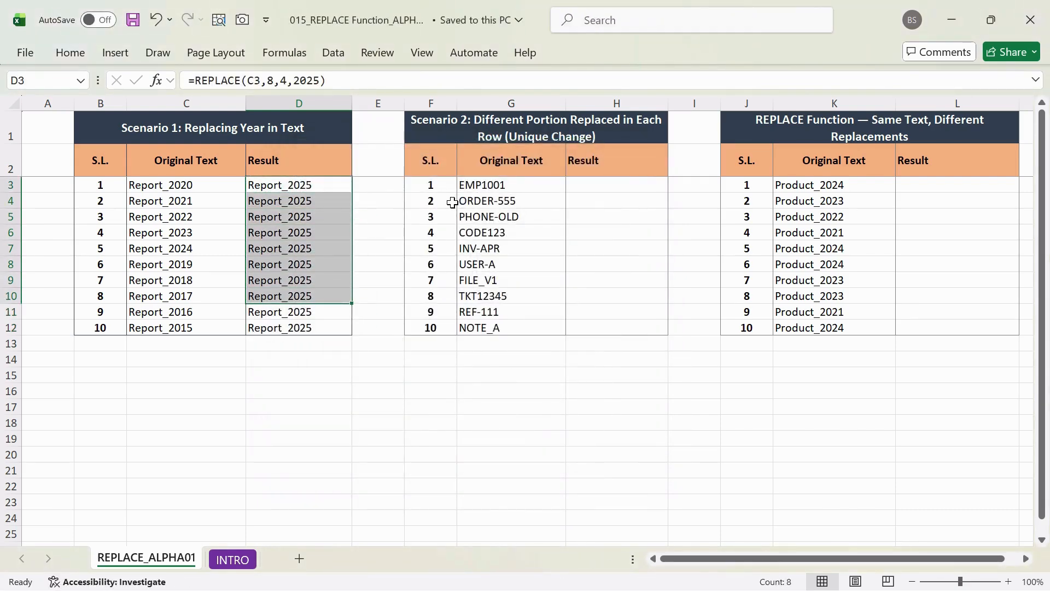
{"action": "left_click", "coordinate": [576, 184]}
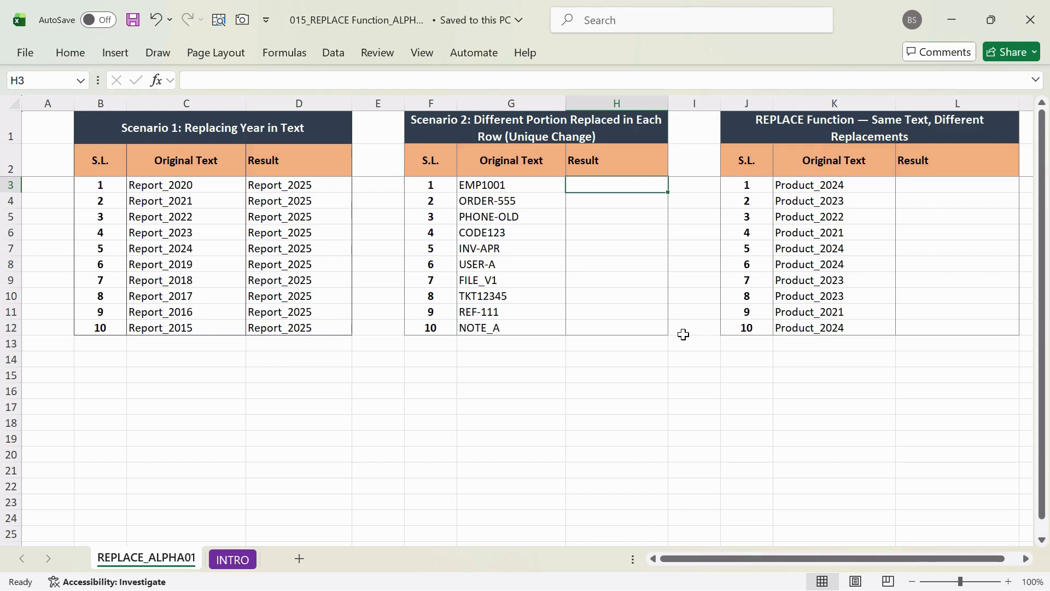
{"action": "type", "text": "="}
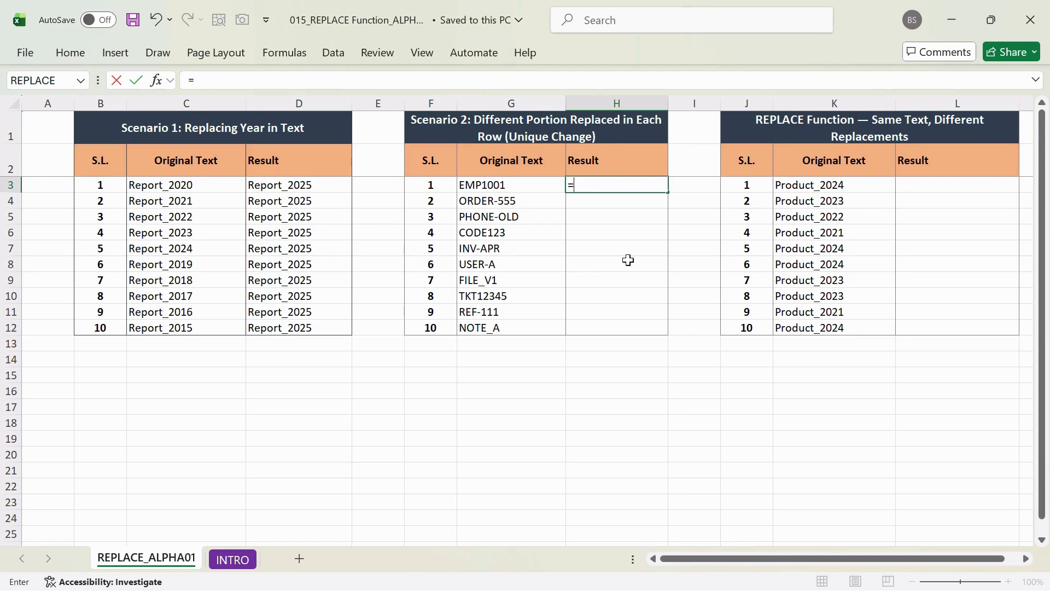
{"action": "left_click", "coordinate": [469, 184]}
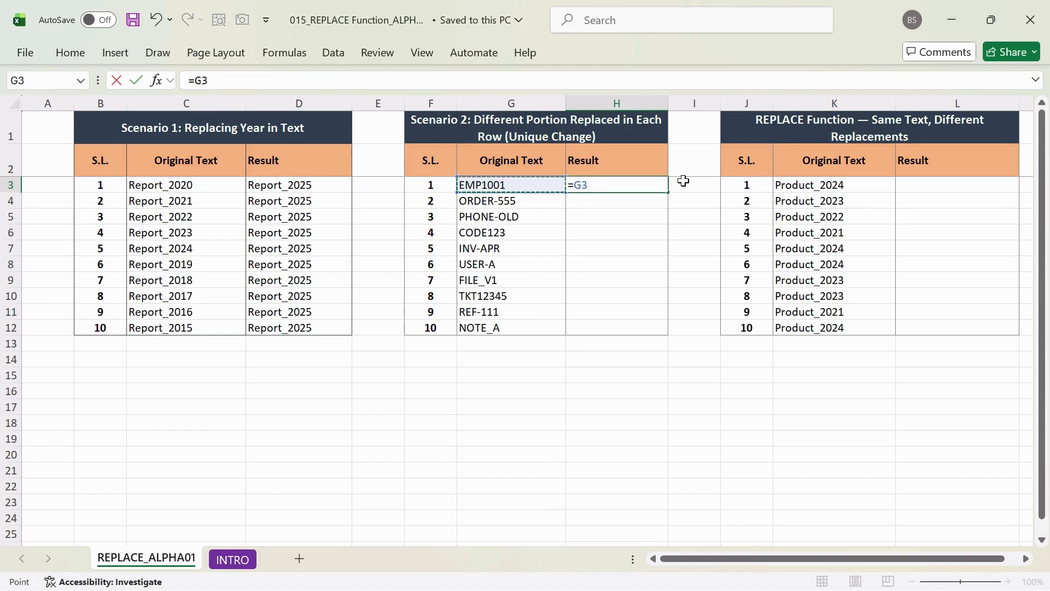
{"action": "key", "text": "BackSpace"}
{"action": "key", "text": "BackSpace"}
{"action": "key", "text": "BackSpace"}
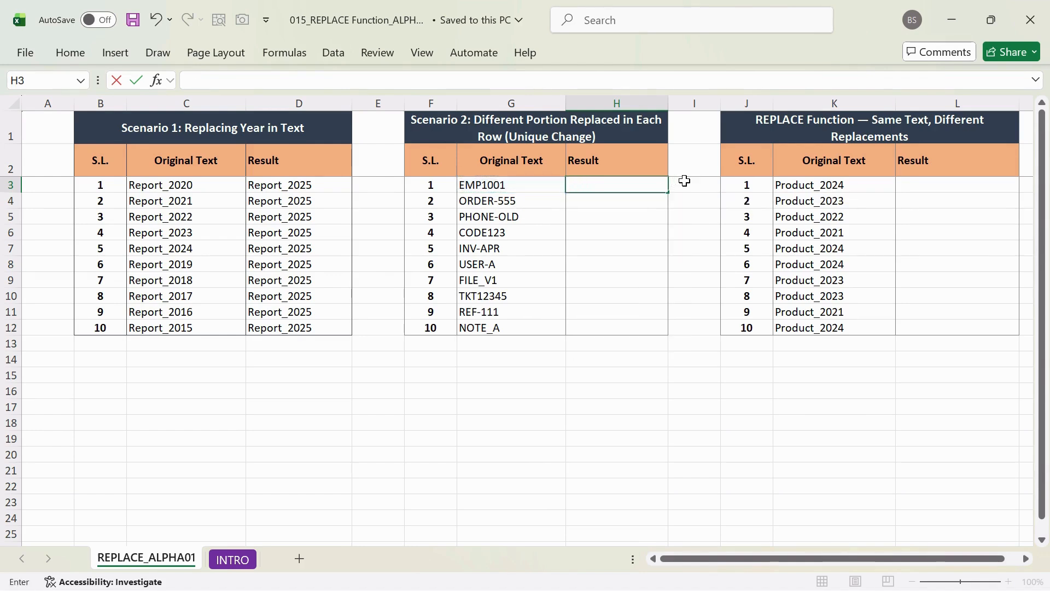
{"action": "key", "text": "Escape"}
In H3 of the Scenario 2 table, enter =REPLACE(G3,1,3,EM) to replace the first three characters
{"action": "type", "text": "=REP"}
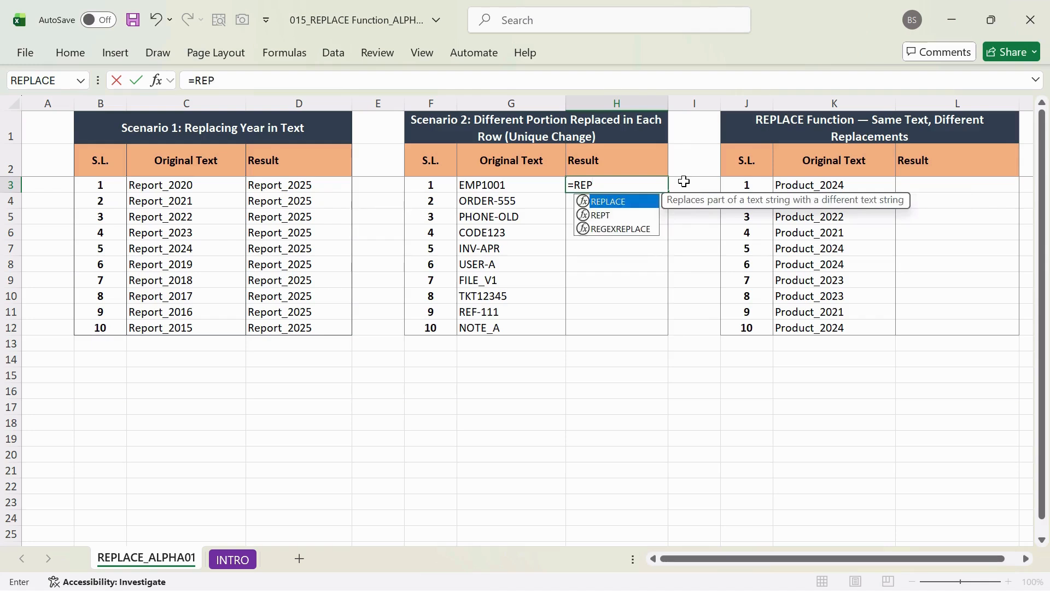
{"action": "key", "text": "Tab"}
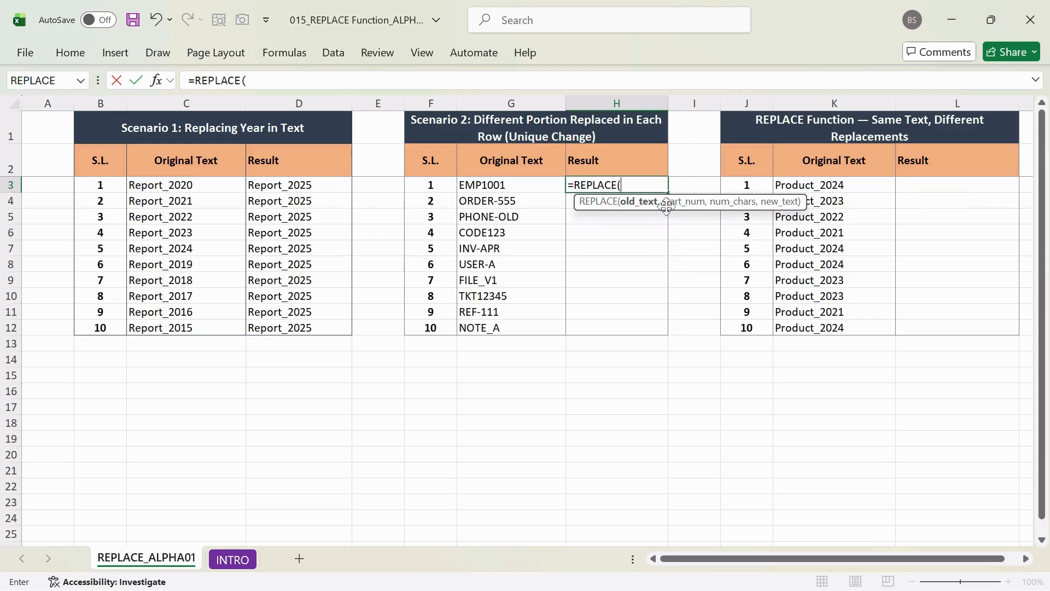
{"action": "left_click", "coordinate": [479, 180]}
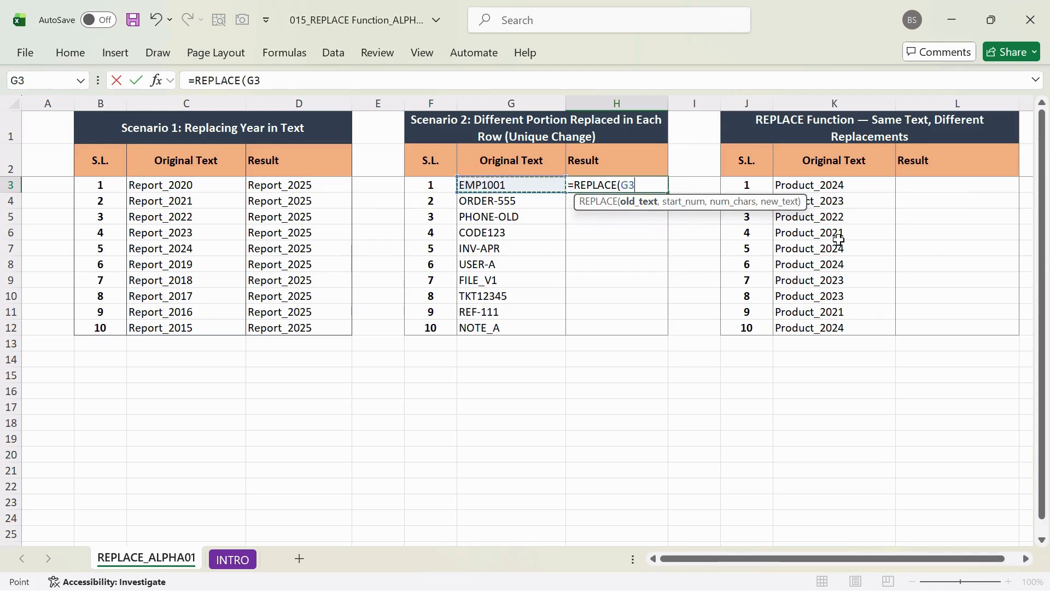
{"action": "type", "text": ","}
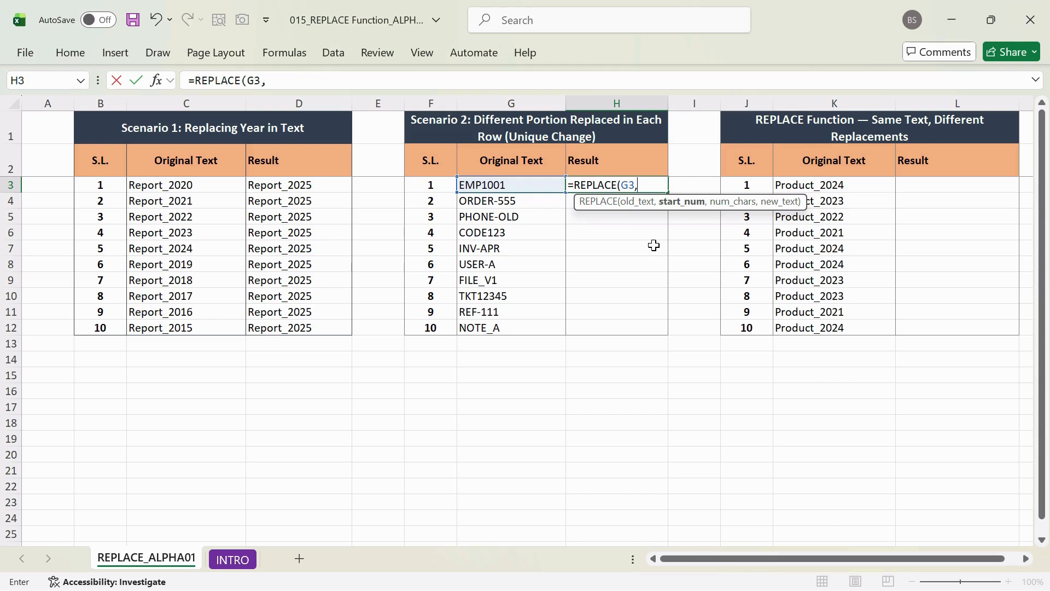
{"action": "type", "text": "1,3"}
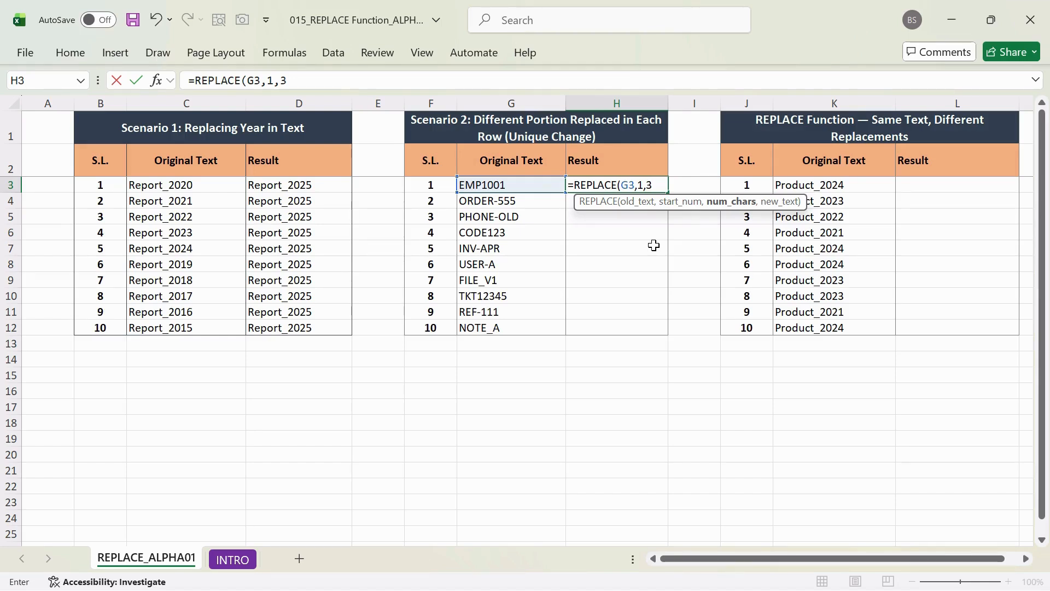
{"action": "type", "text": ","}
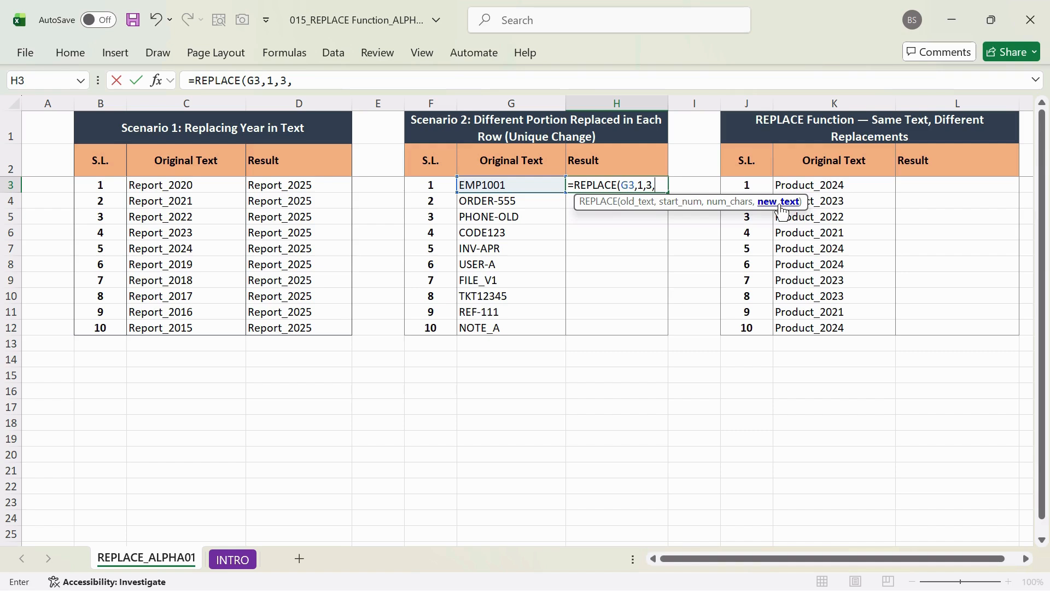
{"action": "type", "text": "E"}
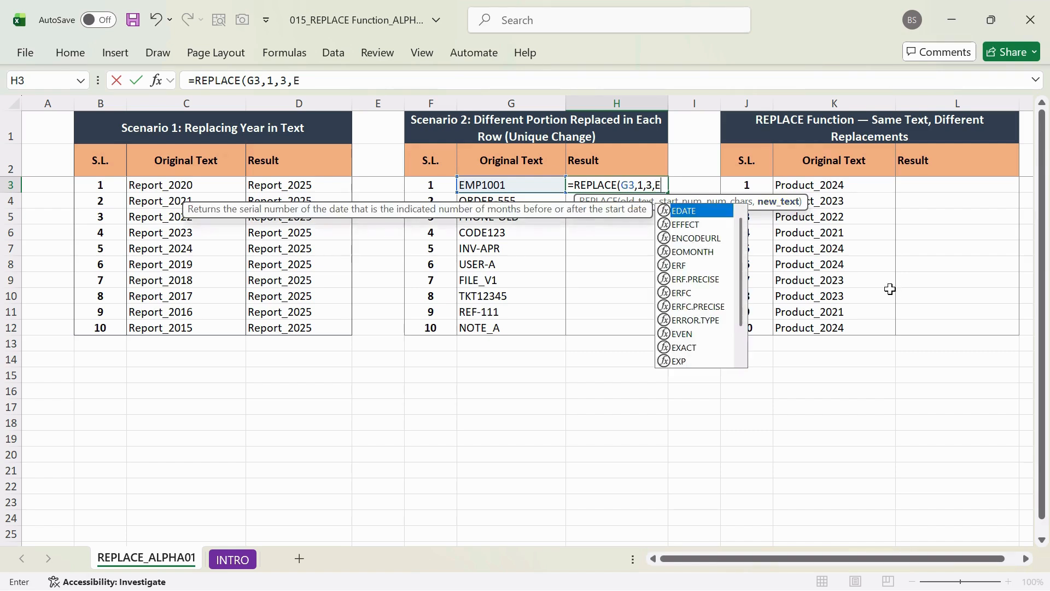
{"action": "type", "text": "M"}
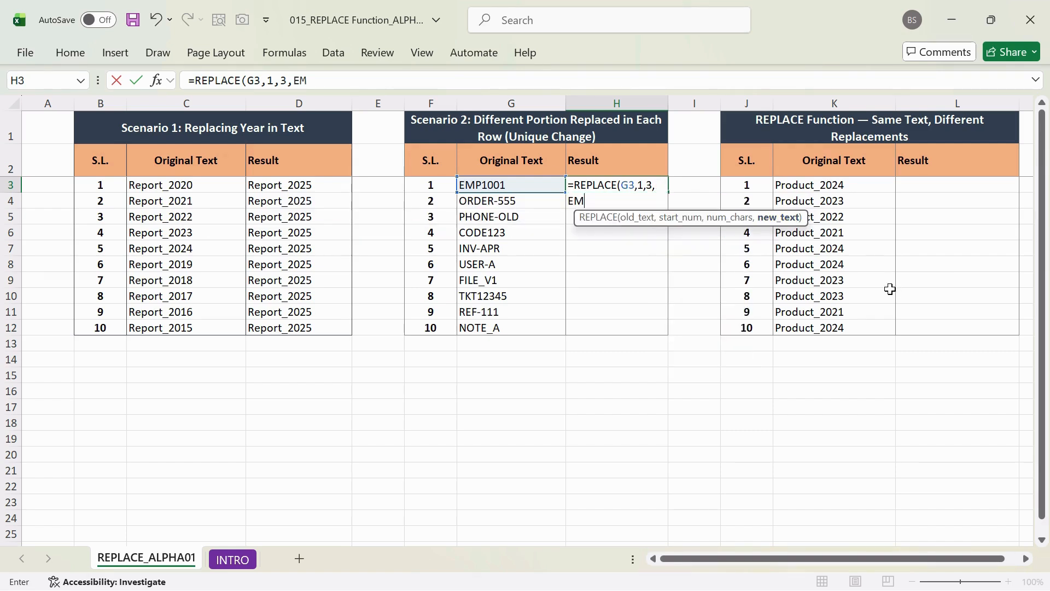
{"action": "key", "text": "Return"}
{"action": "key", "text": "Up"}
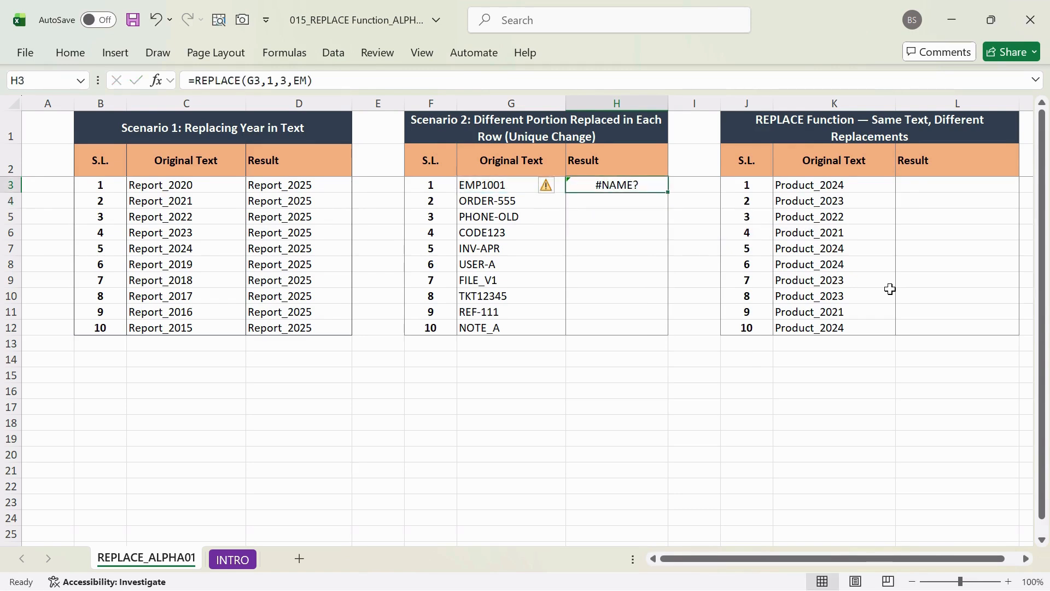
Enclose the new_text argument EM of the H3 formula in double quotation marks, giving =REPLACE(G3,1,3,"EM")
{"action": "double_click", "coordinate": [632, 196]}
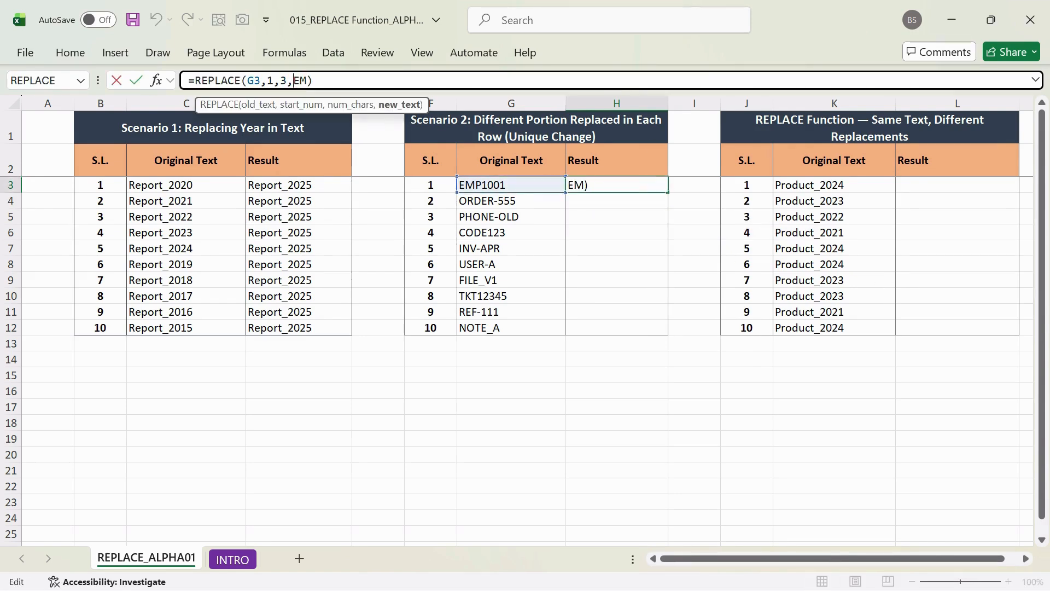
{"action": "type", "text": "\"EM"}
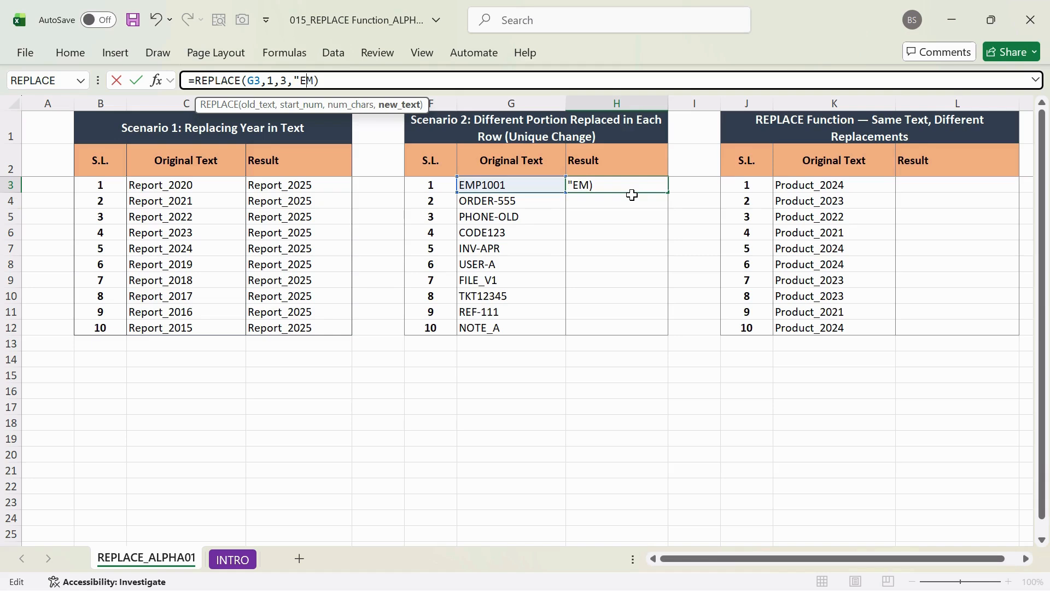
{"action": "type", "text": "\""}
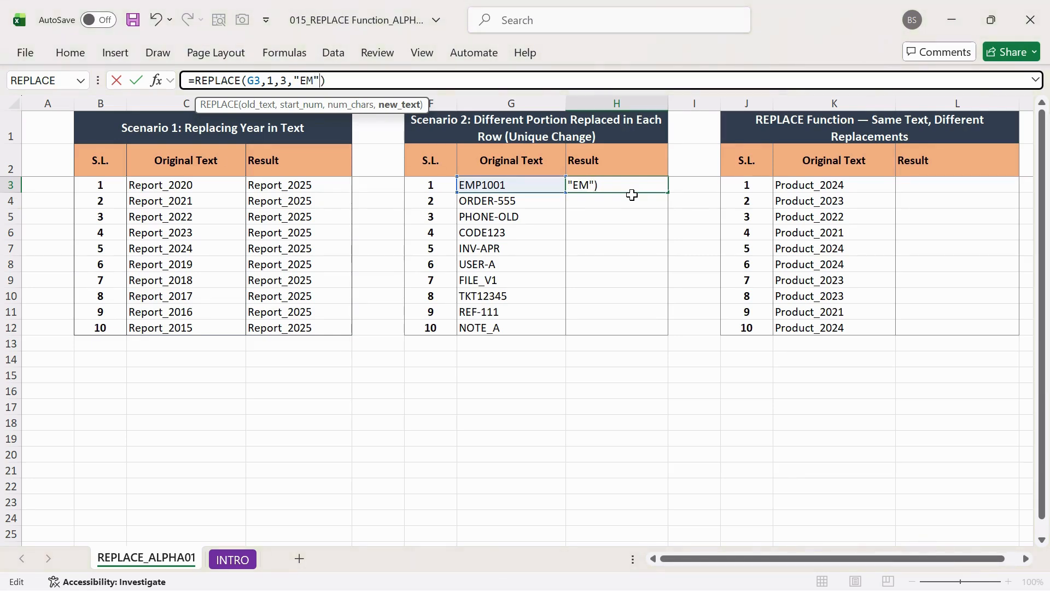
{"action": "key", "text": "Return"}
{"action": "key", "text": "Up"}
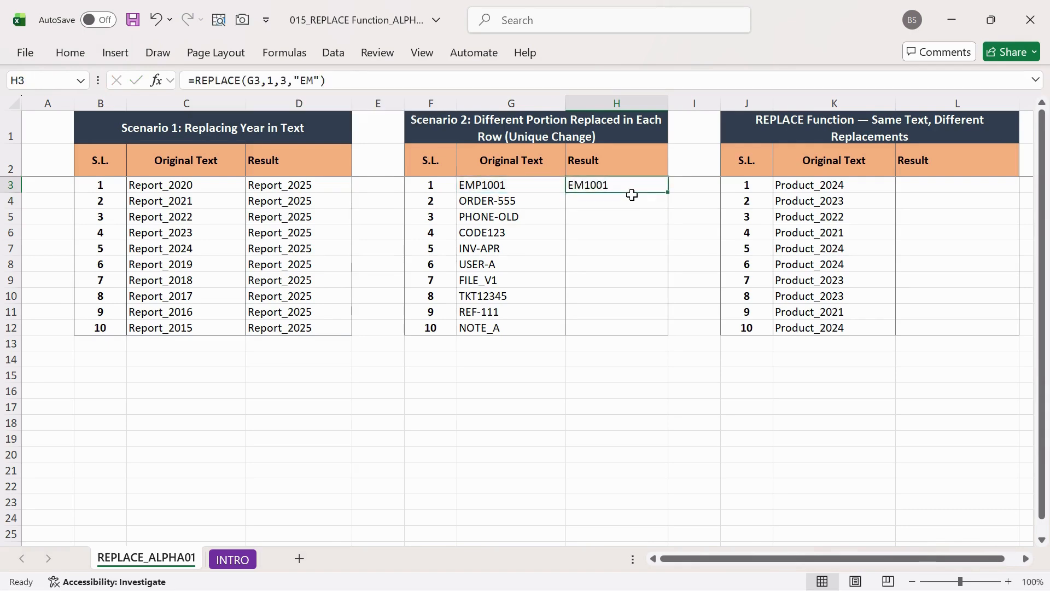
Copy the H3 formula into H4:H12, pasting formulas only
{"action": "key", "text": "ctrl+c"}
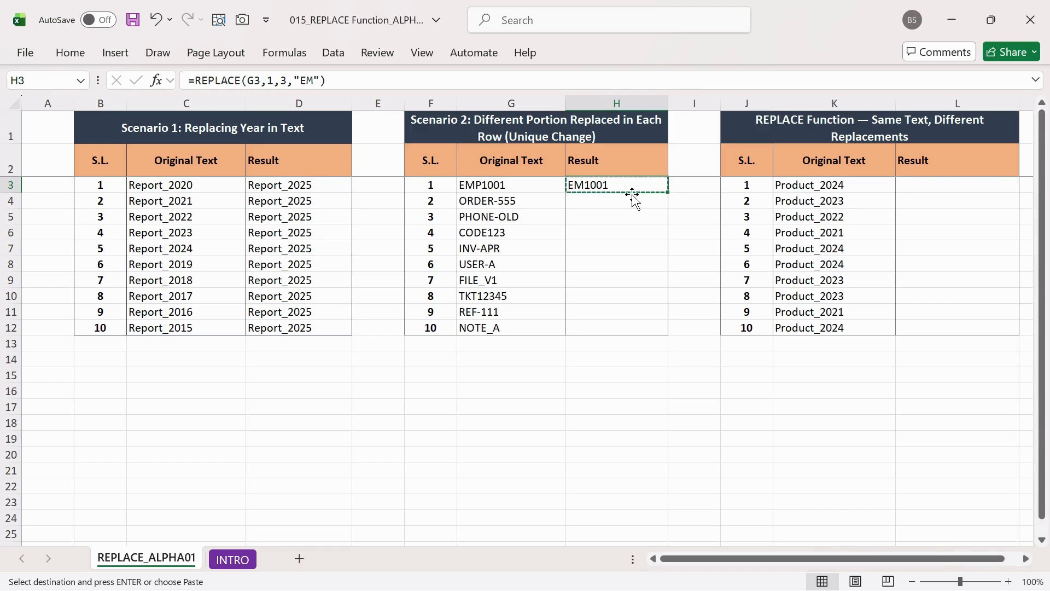
{"action": "key", "text": "Left"}
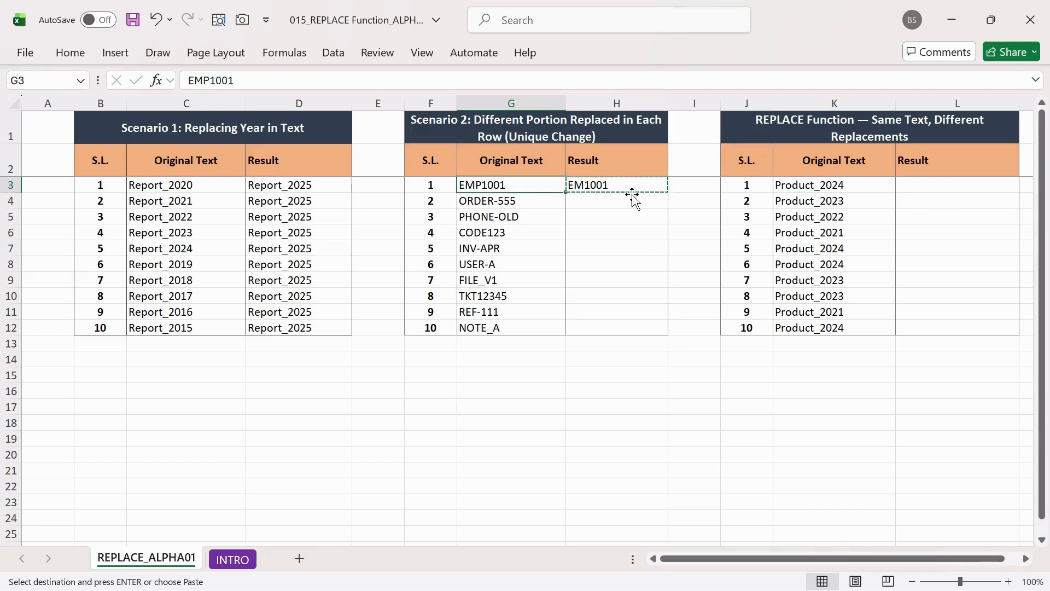
{"action": "key", "text": "Right"}
{"action": "key", "text": "Down"}
{"action": "key", "text": "shift+Down"}
{"action": "key", "text": "shift+Down"}
{"action": "key", "text": "shift+Down"}
{"action": "key", "text": "shift+Down"}
{"action": "key", "text": "shift+Down"}
{"action": "key", "text": "shift+Down"}
{"action": "key", "text": "shift+Down"}
{"action": "key", "text": "shift+Down"}
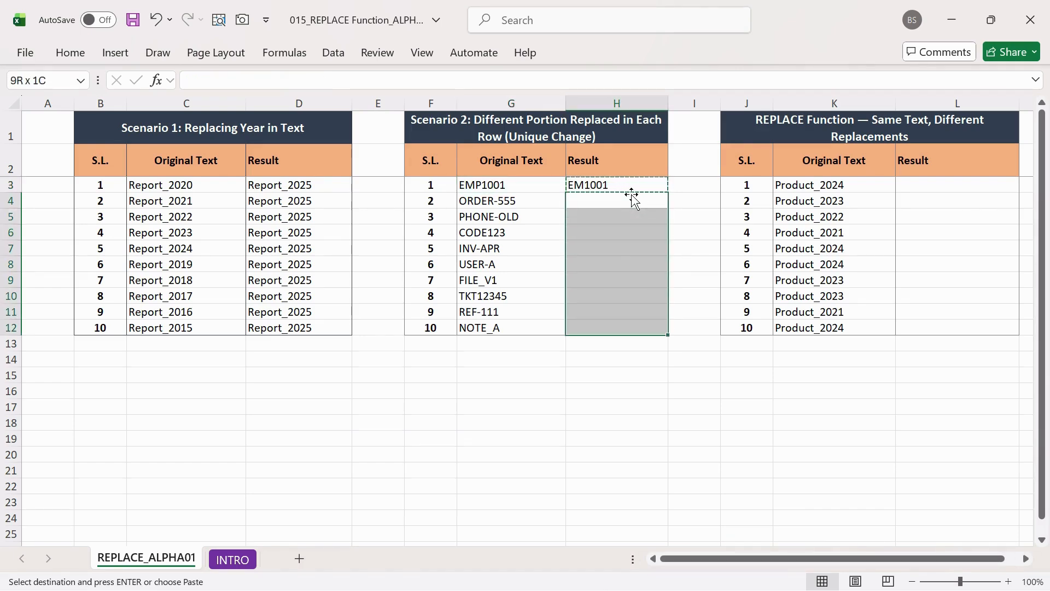
{"action": "key", "text": "ctrl+alt+v"}
{"action": "key", "text": "f"}
{"action": "key", "text": "Return"}
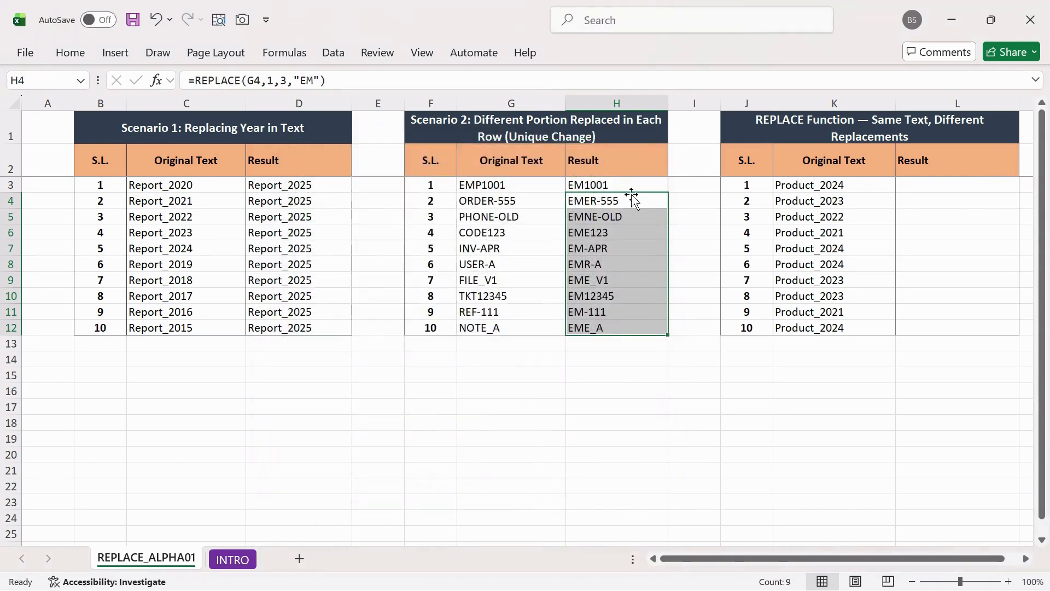
Change the new_text argument of the H4 formula to "OR", giving =REPLACE(G4,1,3,"OR")
{"action": "left_click", "coordinate": [602, 200]}
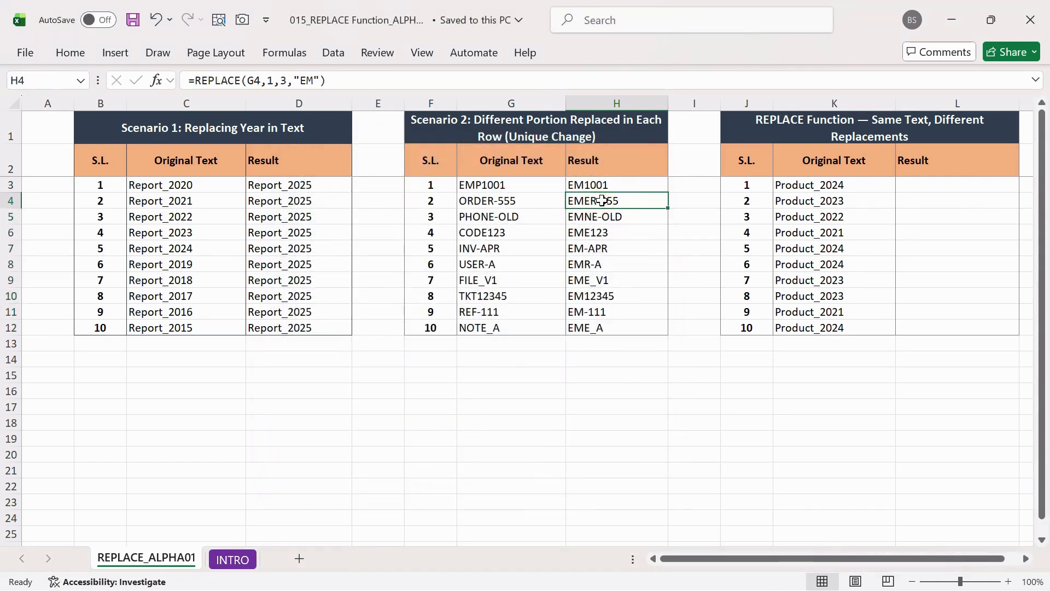
{"action": "key", "text": "F2"}
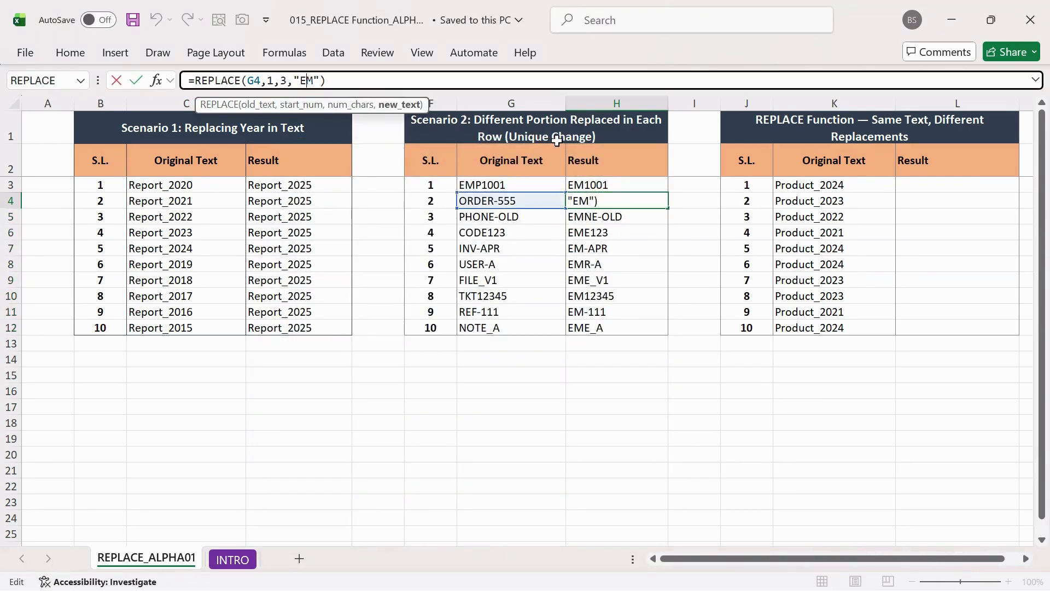
{"action": "key", "text": "BackSpace"}
{"action": "key", "text": "BackSpace"}
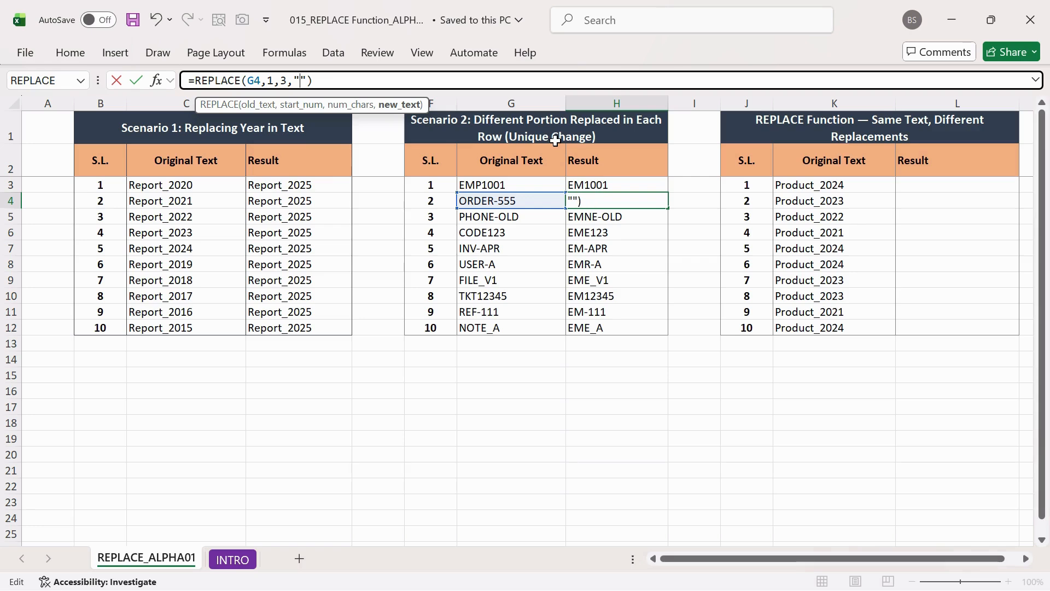
{"action": "type", "text": "OR"}
{"action": "key", "text": "Return"}
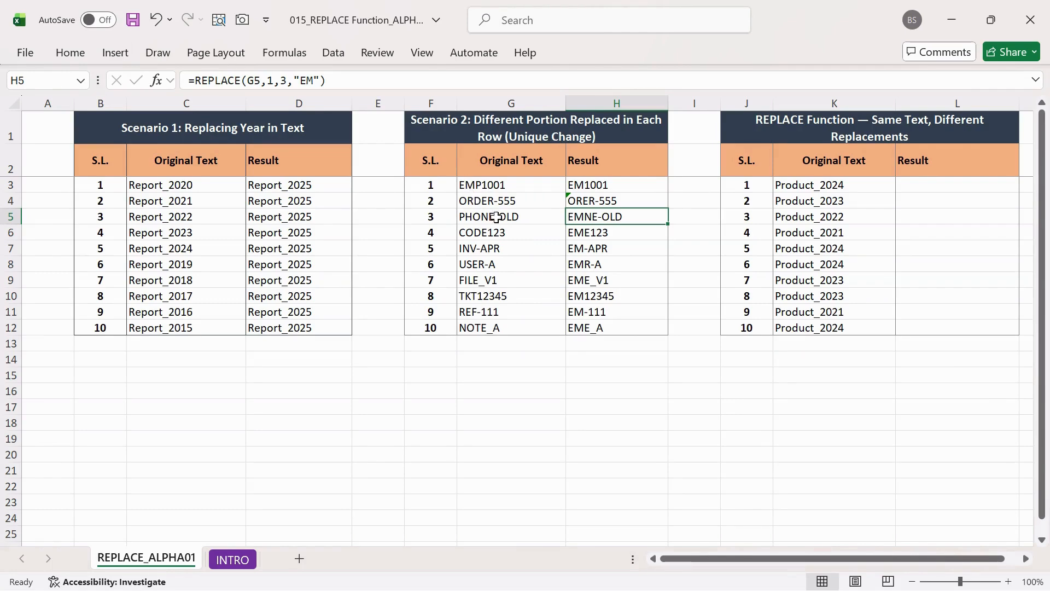
Change the new_text argument of the H5 formula to "PH", giving =REPLACE(G5,1,3,"PH")
{"action": "left_click", "coordinate": [312, 81]}
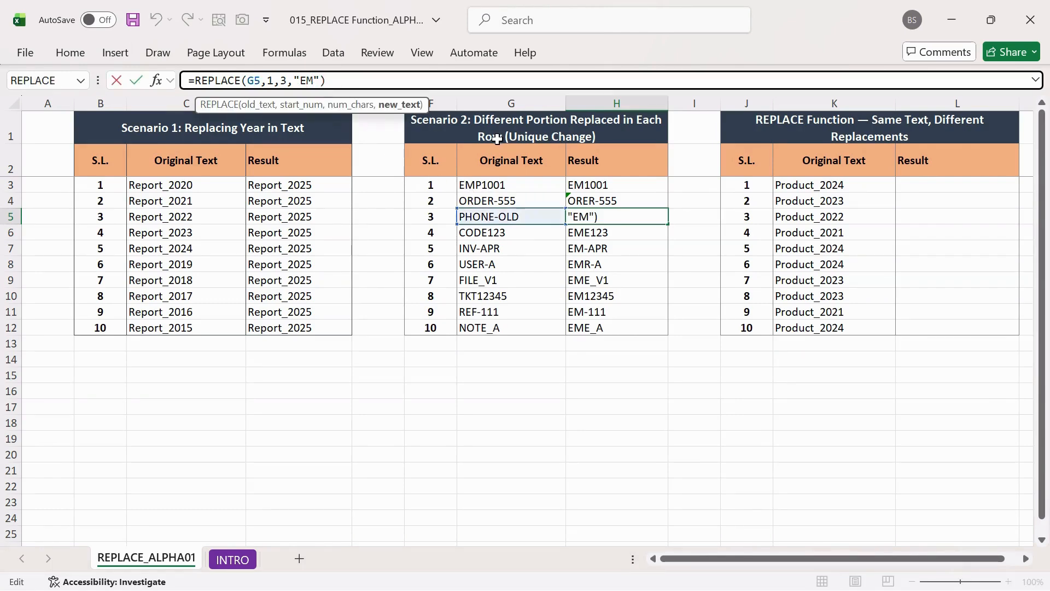
{"action": "key", "text": "BackSpace"}
{"action": "key", "text": "BackSpace"}
{"action": "type", "text": "PH"}
{"action": "key", "text": "Return"}
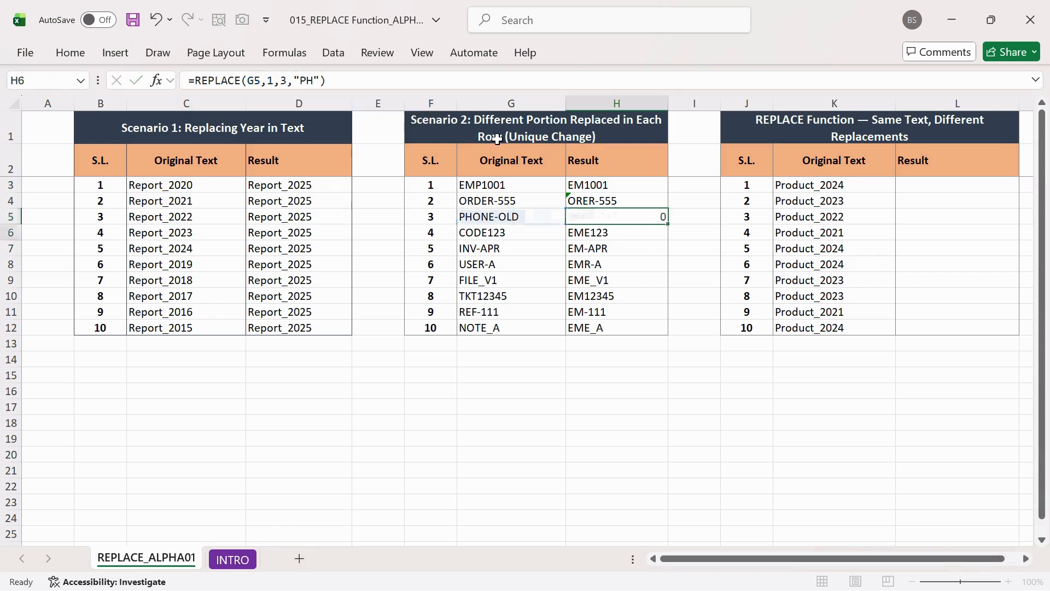
{"action": "key", "text": "shift+Down"}
{"action": "key", "text": "shift+Down"}
{"action": "key", "text": "shift+Down"}
{"action": "key", "text": "shift+Down"}
{"action": "key", "text": "shift+Down"}
{"action": "key", "text": "shift+Down"}
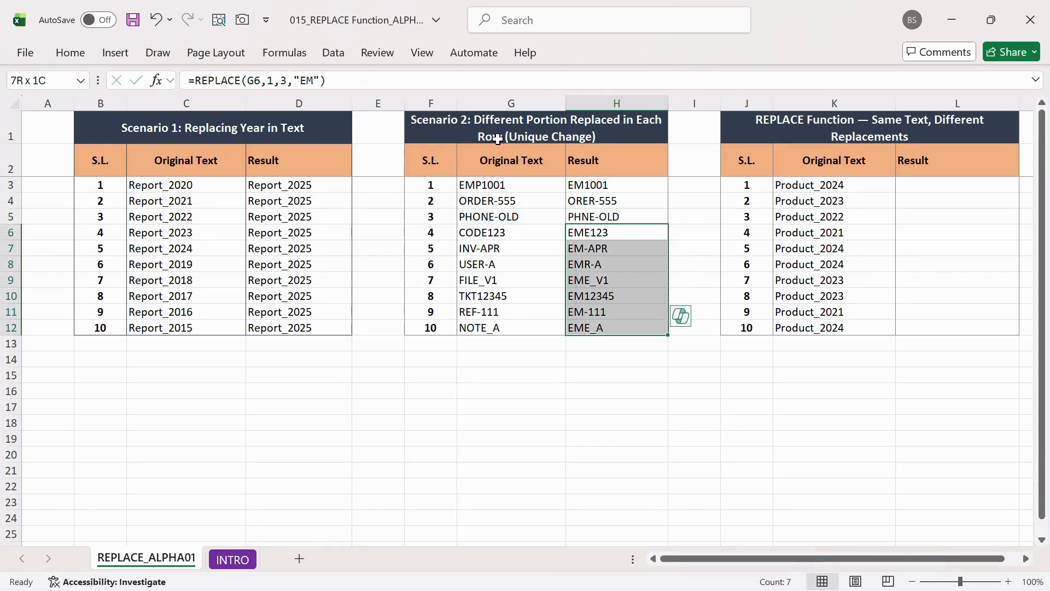
{"action": "key", "text": "Left"}
{"action": "key", "text": "Right"}
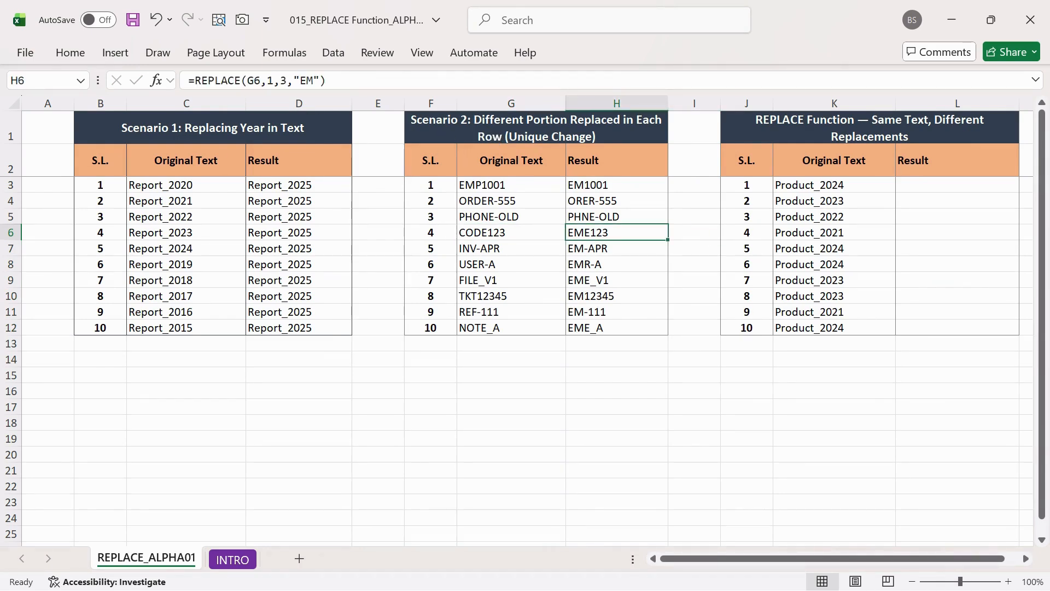
Change the new_text argument of the H6 formula to "COD", giving =REPLACE(G6,1,3,"COD")
{"action": "left_click", "coordinate": [307, 80]}
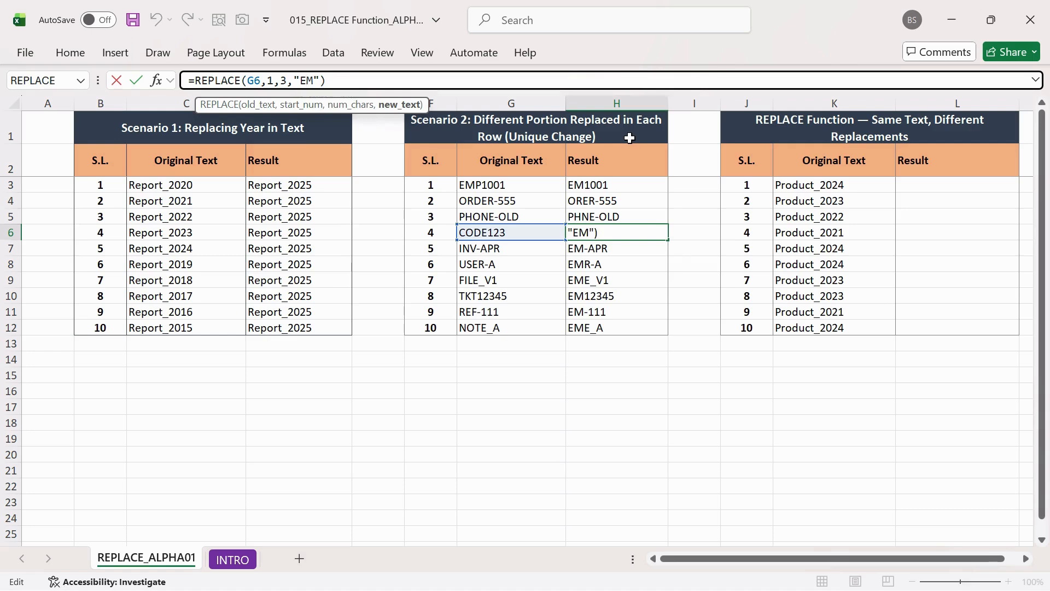
{"action": "key", "text": "BackSpace"}
{"action": "key", "text": "BackSpace"}
{"action": "type", "text": "COD"}
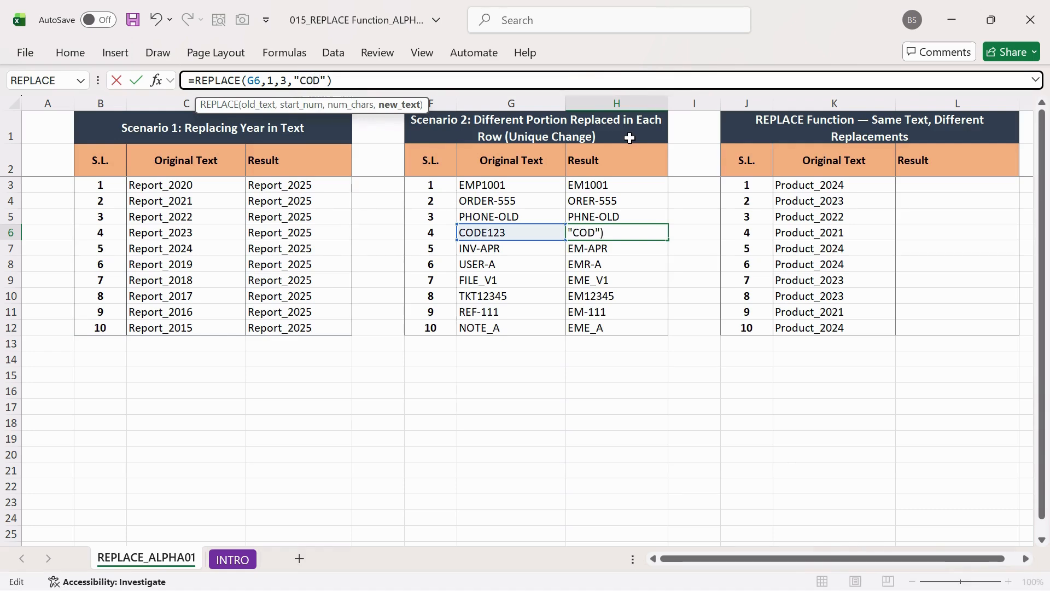
{"action": "key", "text": "Return"}
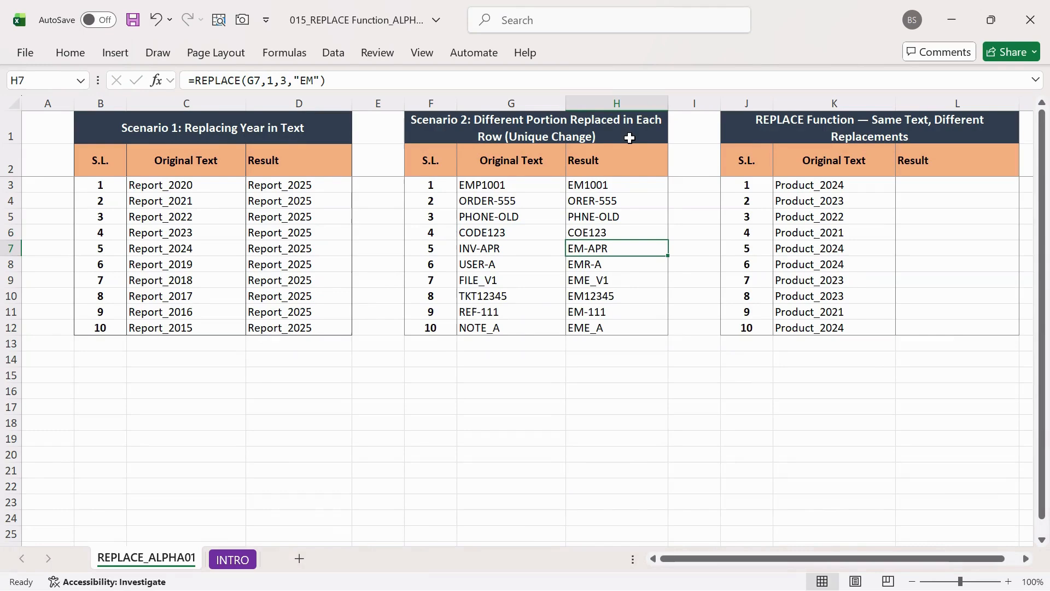
{"action": "key", "text": "Down"}
{"action": "key", "text": "Down"}
{"action": "key", "text": "Down"}
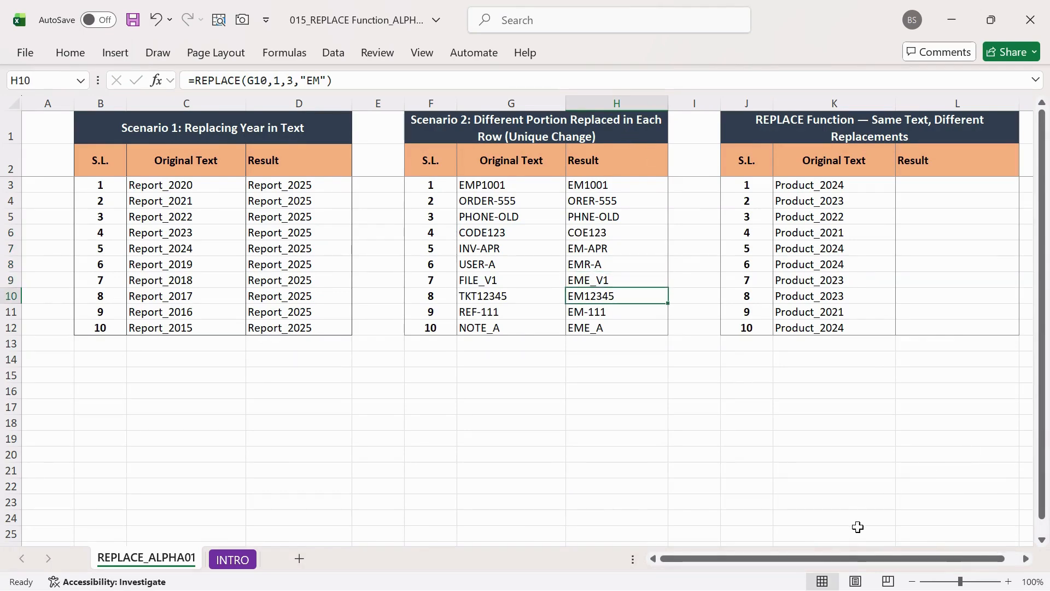
Start a REPLACE formula in L3 of the third table with K3 as old_text, start_num 1 and num_chars 7
{"action": "left_click_drag", "start_coordinate": [832, 562], "coordinate": [847, 561]}
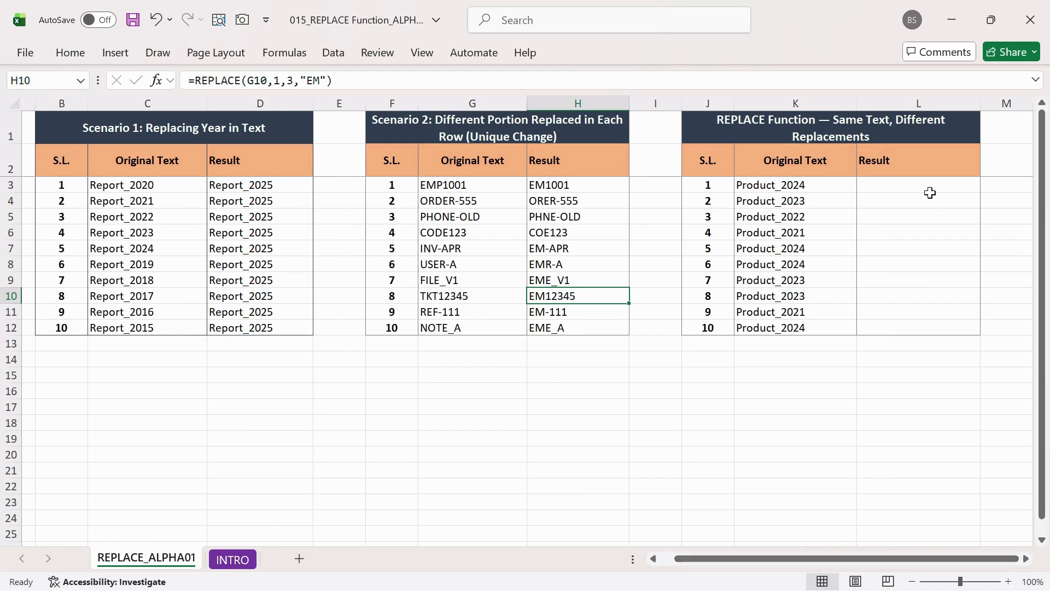
{"action": "left_click", "coordinate": [910, 172]}
{"action": "left_click", "coordinate": [899, 187]}
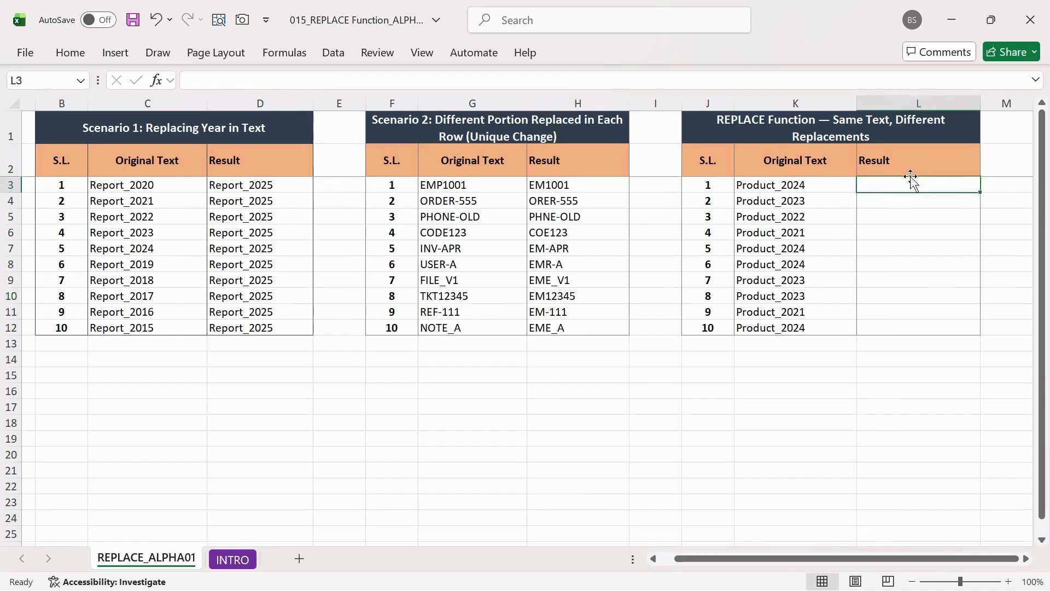
{"action": "type", "text": "="}
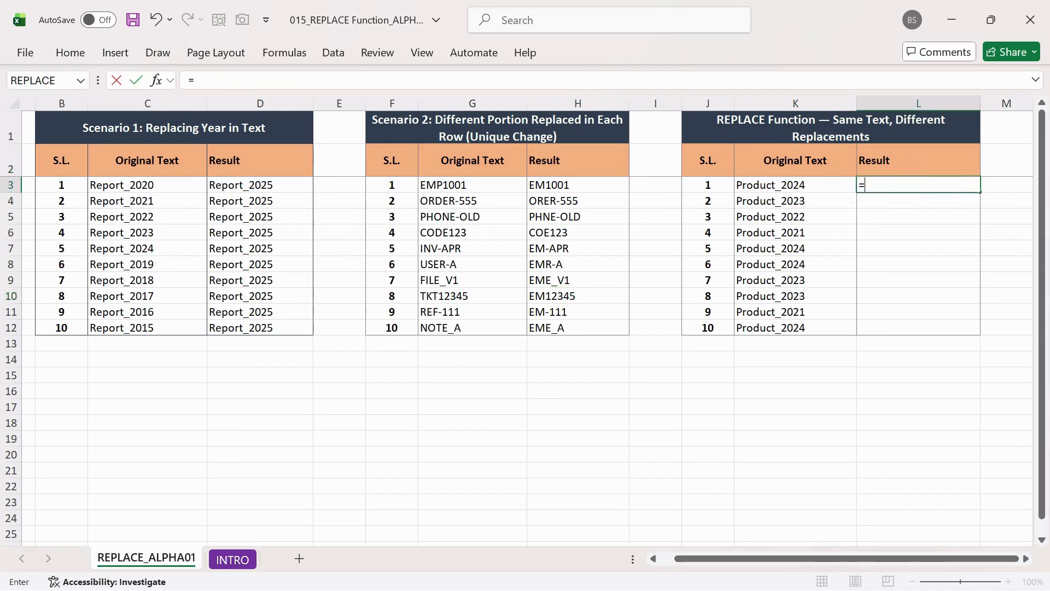
{"action": "type", "text": "REPLACE("}
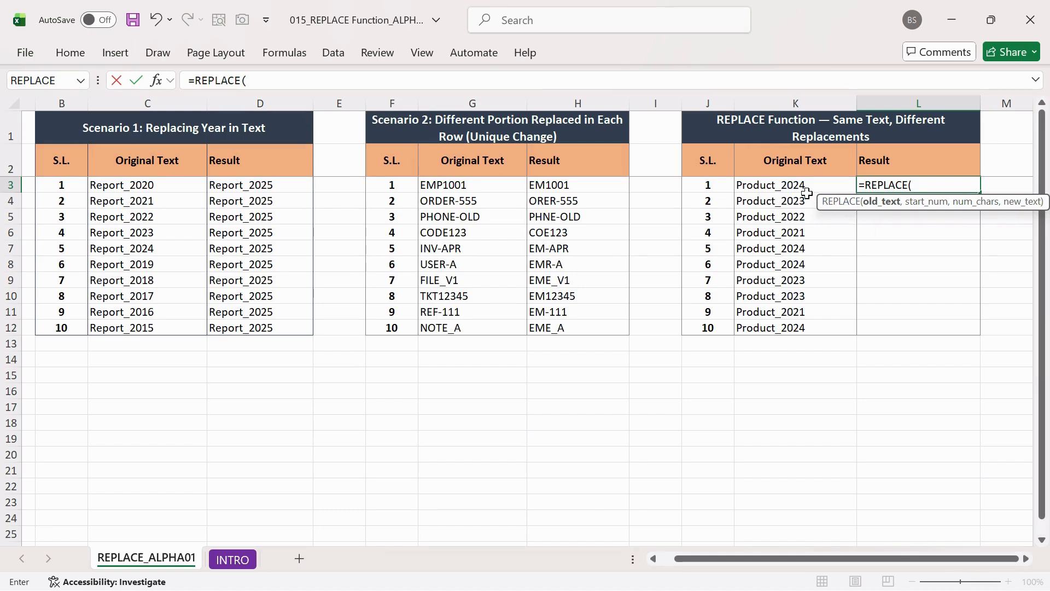
{"action": "left_click", "coordinate": [783, 183]}
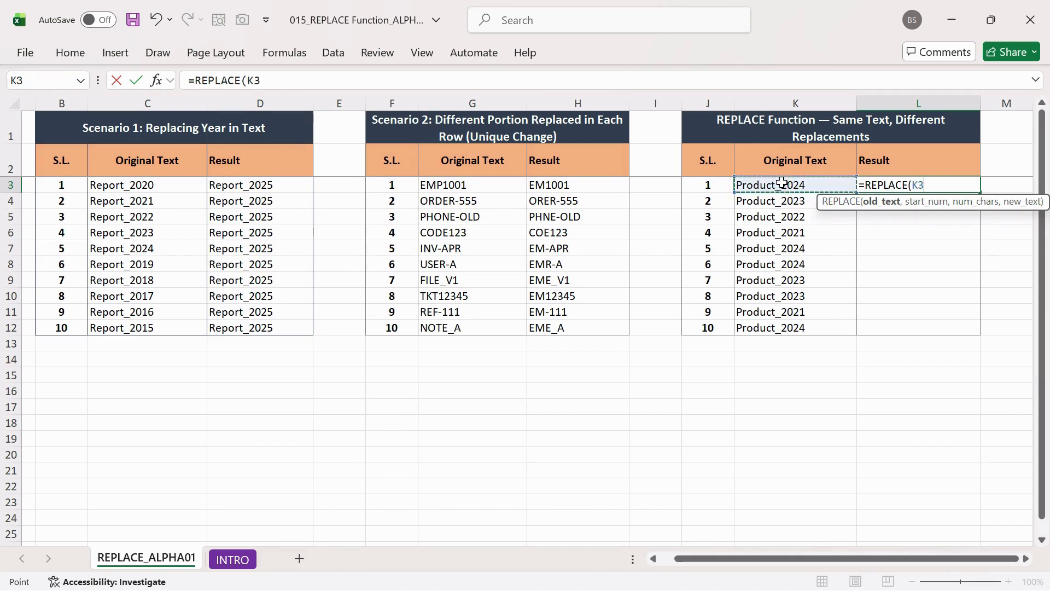
{"action": "type", "text": ","}
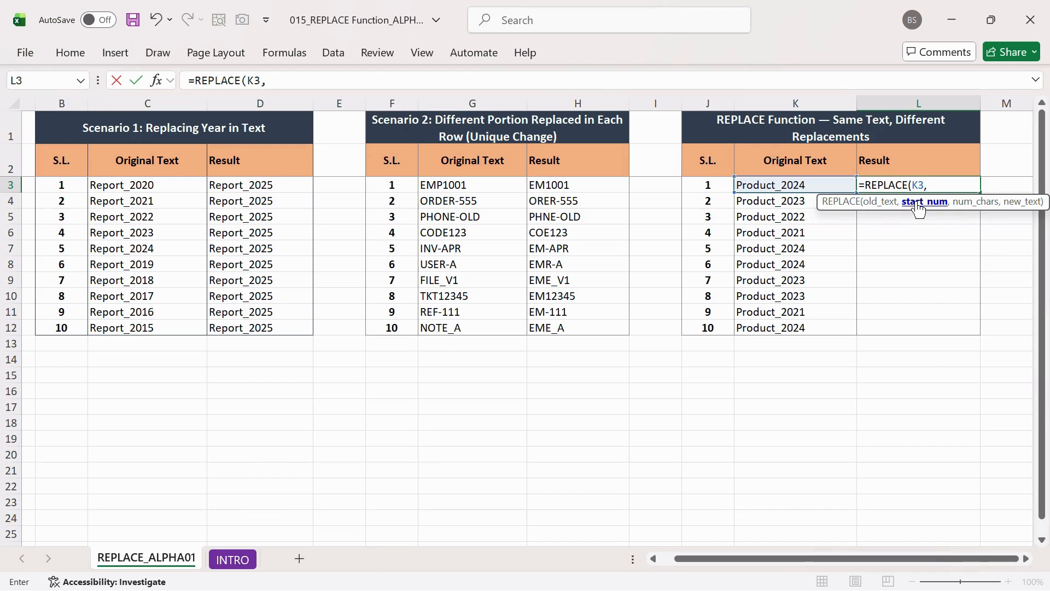
{"action": "type", "text": "1,"}
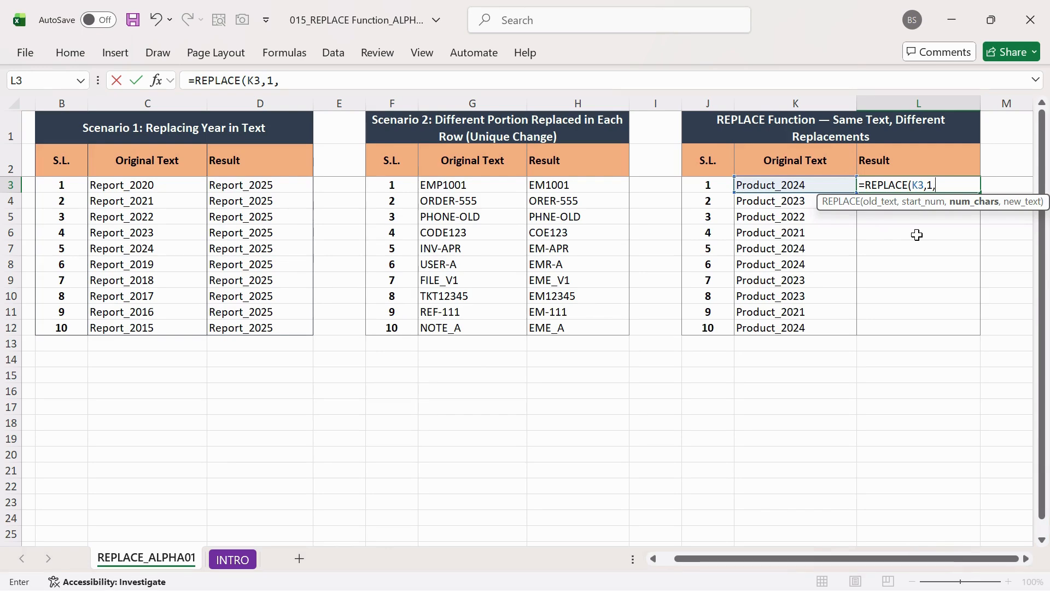
{"action": "type", "text": "7,"}
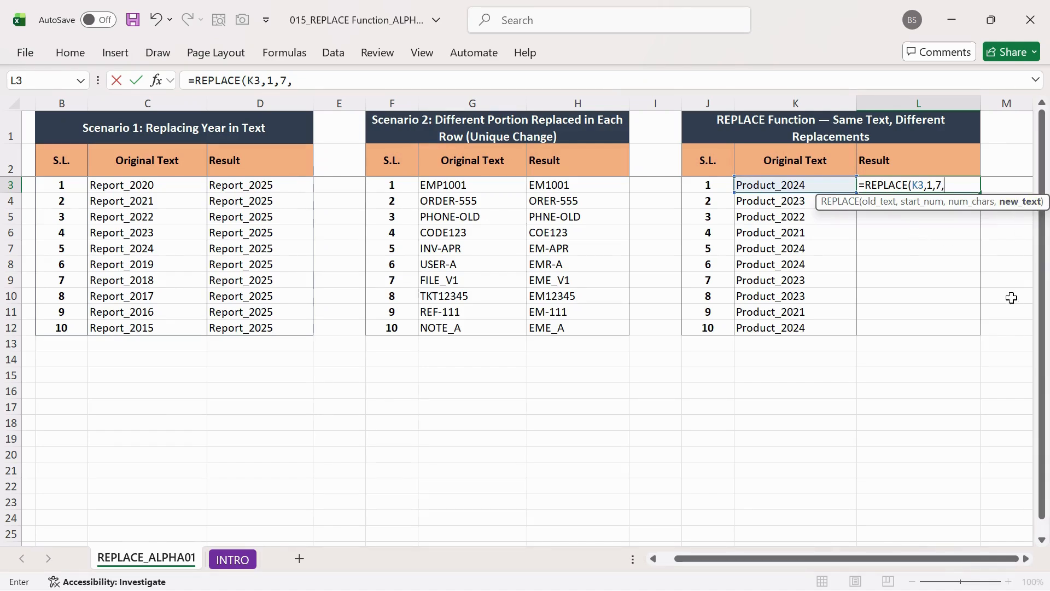
Complete the L3 formula with "Products" as new_text, giving =REPLACE(K3,1,7,"Products")
{"action": "type", "text": "\"p"}
{"action": "key", "text": "BackSpace"}
{"action": "type", "text": "p"}
{"action": "key", "text": "BackSpace"}
{"action": "type", "text": "Products"}
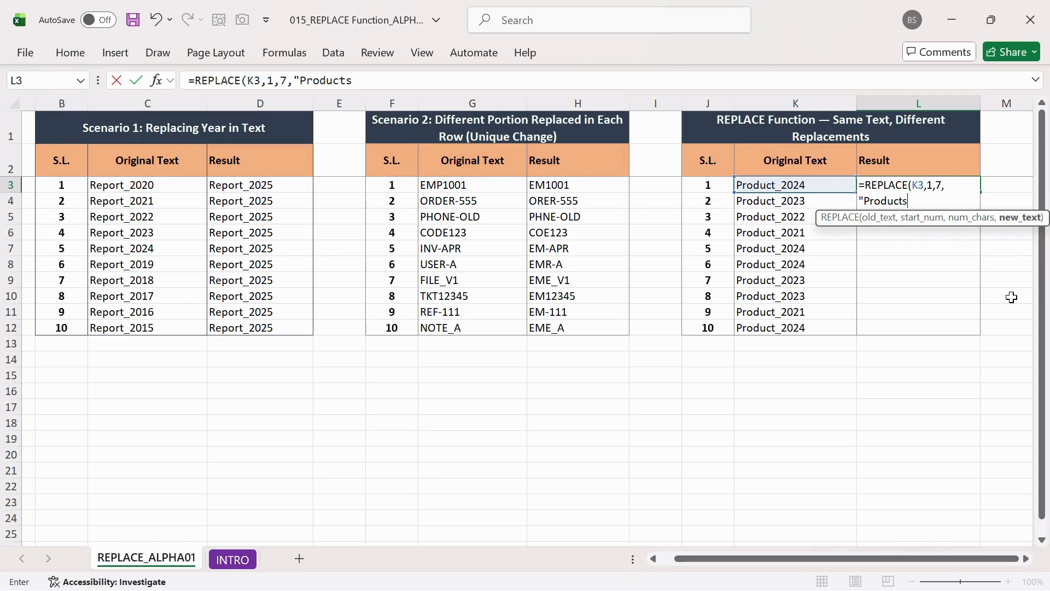
{"action": "key", "text": "BackSpace"}
{"action": "type", "text": "s\")"}
{"action": "key", "text": "Return"}
{"action": "key", "text": "Up"}
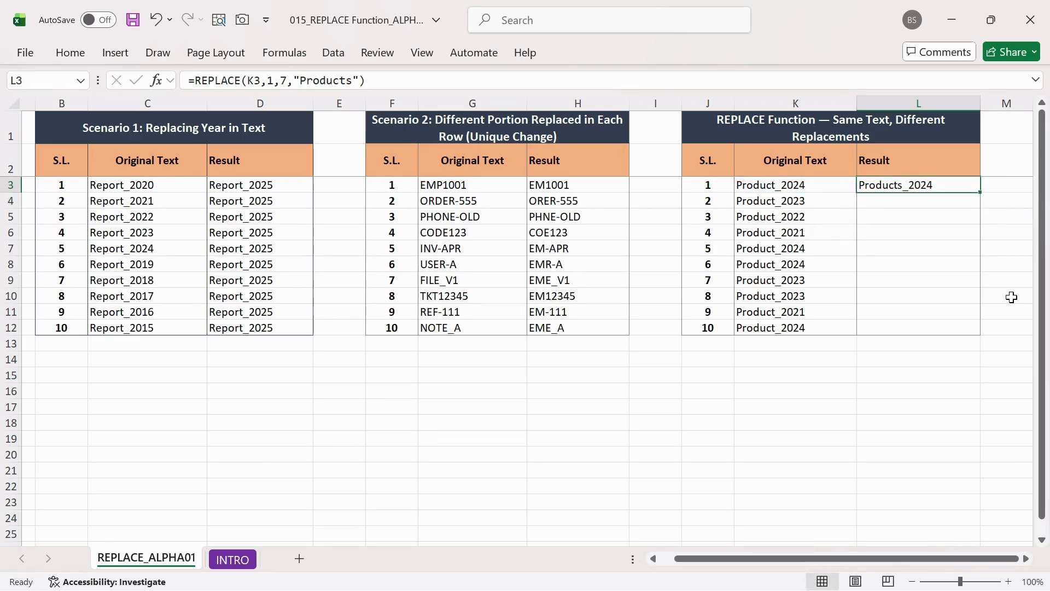
Copy the L3 formula into L4:L12, pasting formulas only, and save the workbook
{"action": "key", "text": "ctrl+c"}
{"action": "key", "text": "Down"}
{"action": "key", "text": "shift+Down"}
{"action": "key", "text": "shift+Down"}
{"action": "key", "text": "shift+Down"}
{"action": "key", "text": "shift+Down"}
{"action": "key", "text": "shift+Down"}
{"action": "key", "text": "shift+Down"}
{"action": "key", "text": "shift+Down"}
{"action": "key", "text": "shift+Down"}
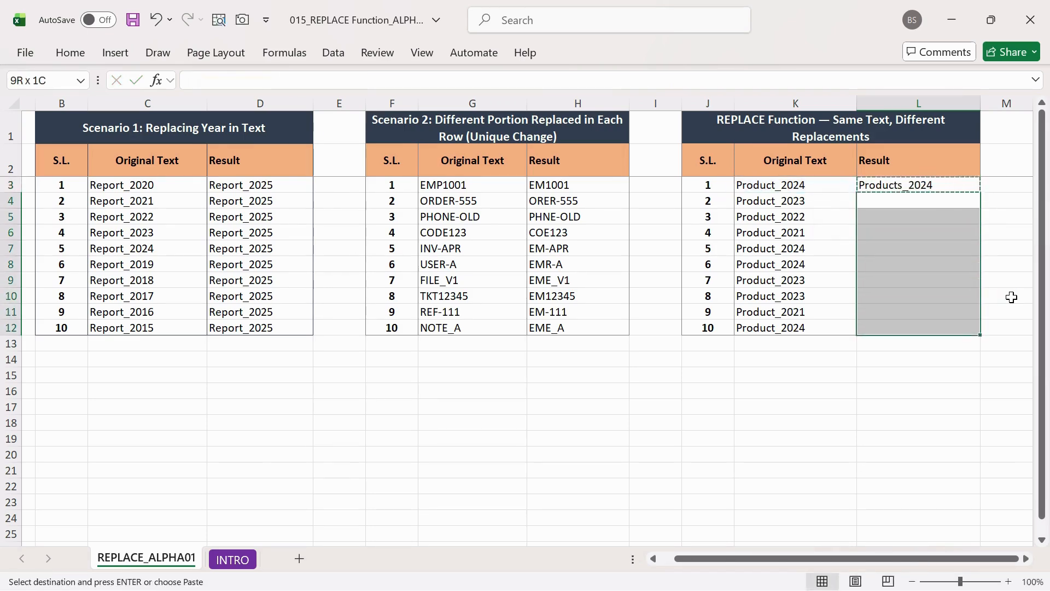
{"action": "key", "text": "ctrl+alt+v"}
{"action": "key", "text": "f"}
{"action": "key", "text": "Return"}
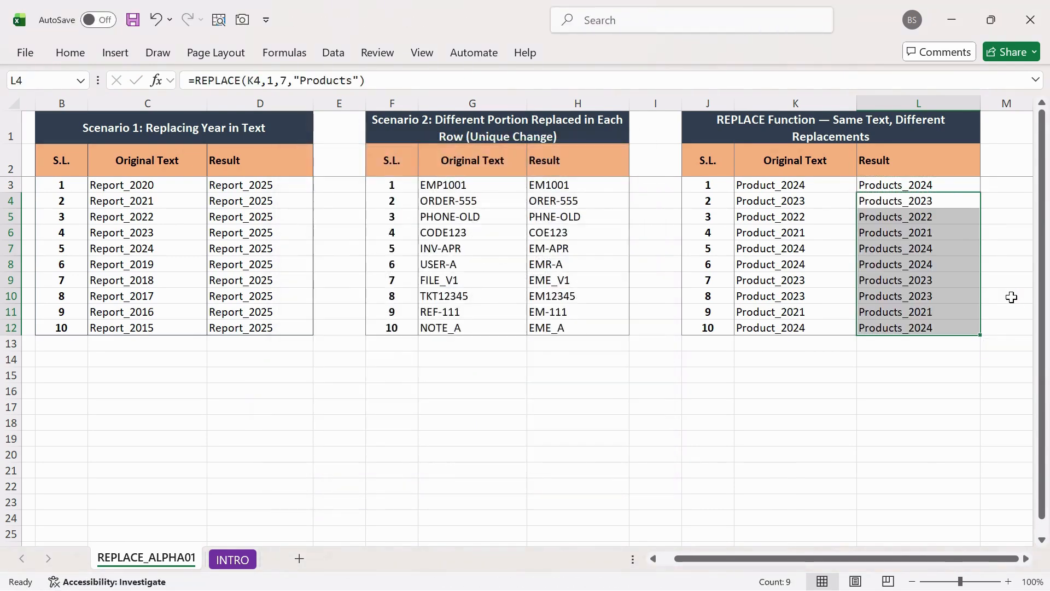
{"action": "key", "text": "Escape"}
{"action": "key", "text": "Up"}
{"action": "key", "text": "ctrl+s"}
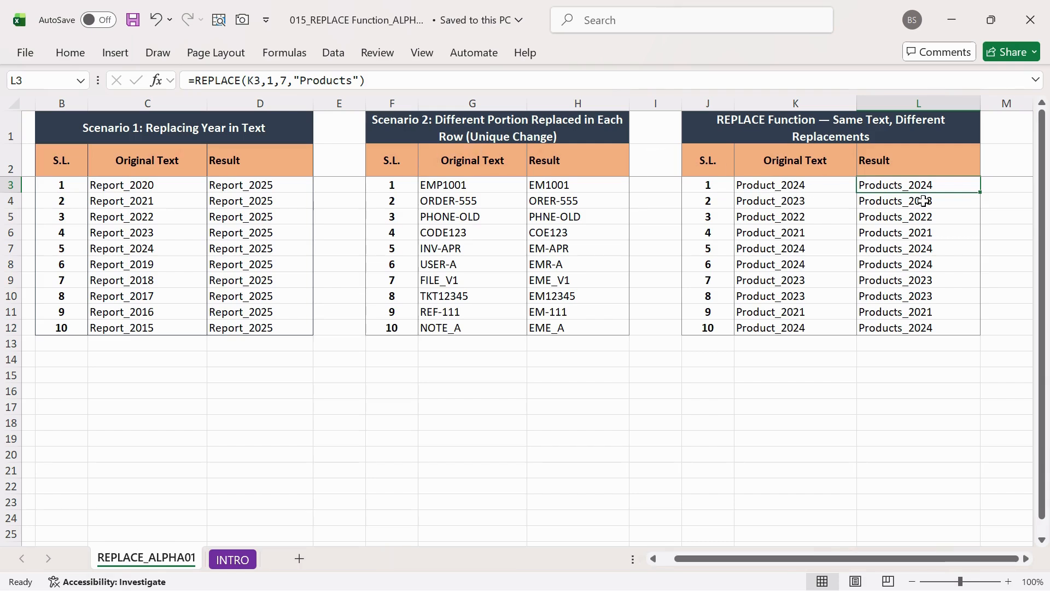
Clear the third table's Result cells from L3 down to L13
{"action": "key", "text": "shift+Down"}
{"action": "key", "text": "shift+Down"}
{"action": "key", "text": "shift+Down"}
{"action": "key", "text": "shift+Down"}
{"action": "key", "text": "shift+Down"}
{"action": "key", "text": "shift+Down"}
{"action": "key", "text": "shift+Down"}
{"action": "key", "text": "shift+Down"}
{"action": "key", "text": "shift+Down"}
{"action": "key", "text": "shift+Down"}
{"action": "key", "text": "Delete"}
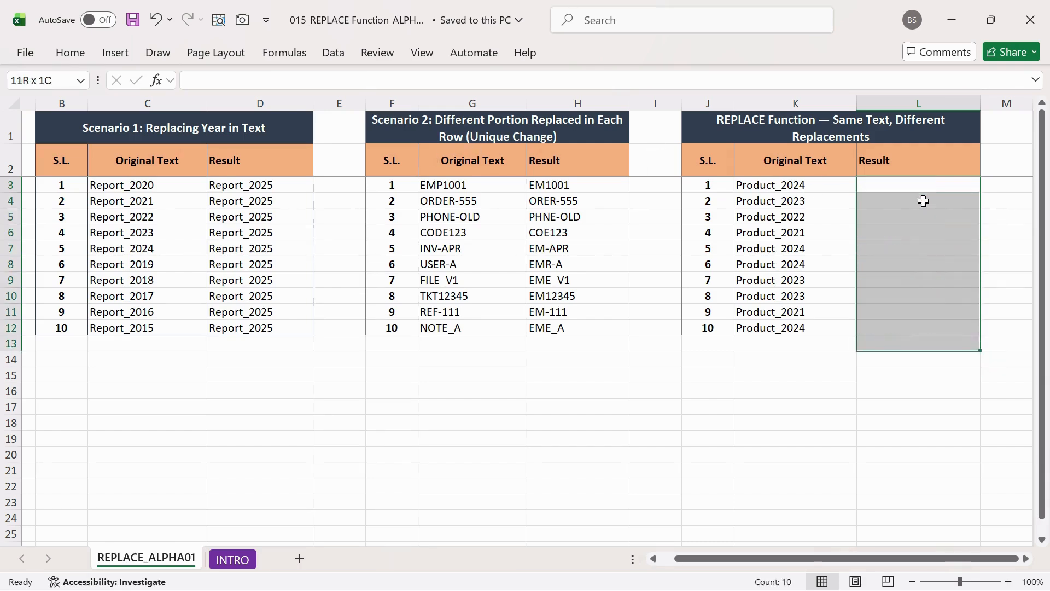
In L3, enter =REPLACE(K3,7,1,"ts") to replace only the seventh character of the product text
{"action": "key", "text": "Left"}
{"action": "key", "text": "Right"}
{"action": "type", "text": "="}
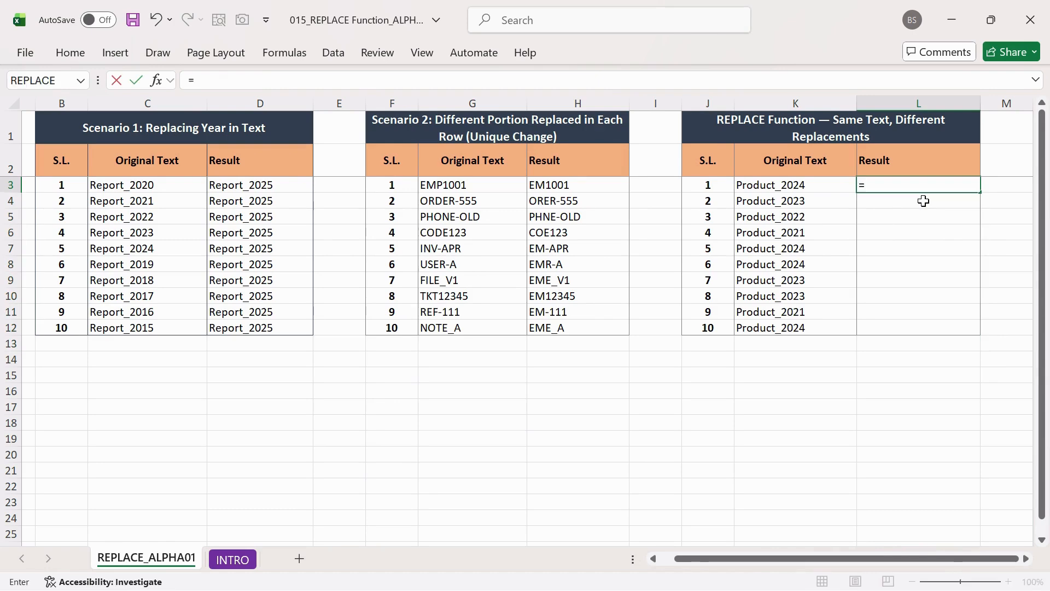
{"action": "type", "text": "rep"}
{"action": "key", "text": "Tab"}
{"action": "key", "text": "Left"}
{"action": "key", "text": "Left"}
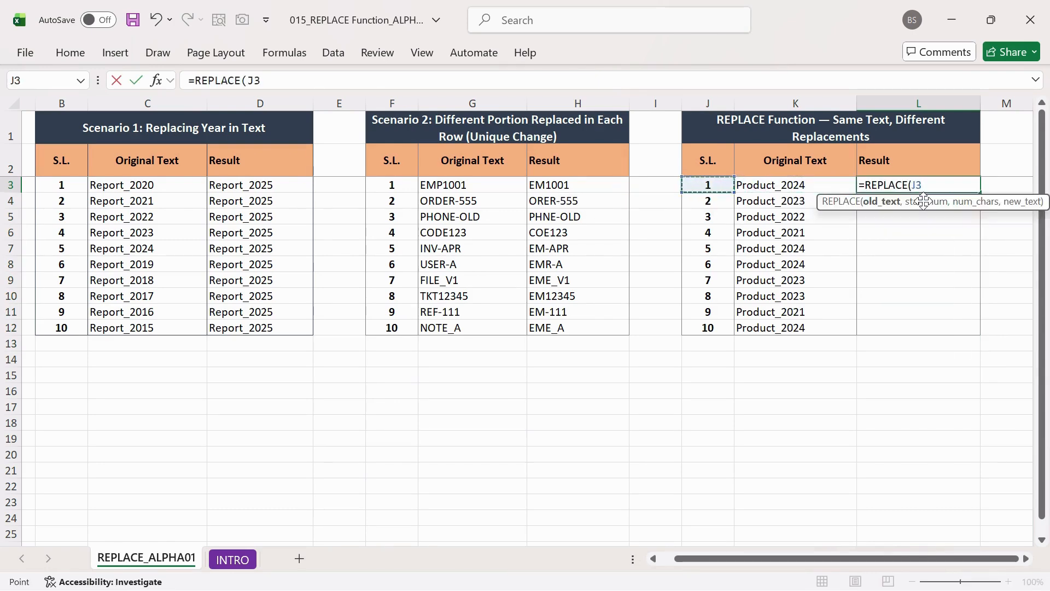
{"action": "key", "text": "Right"}
{"action": "type", "text": ","}
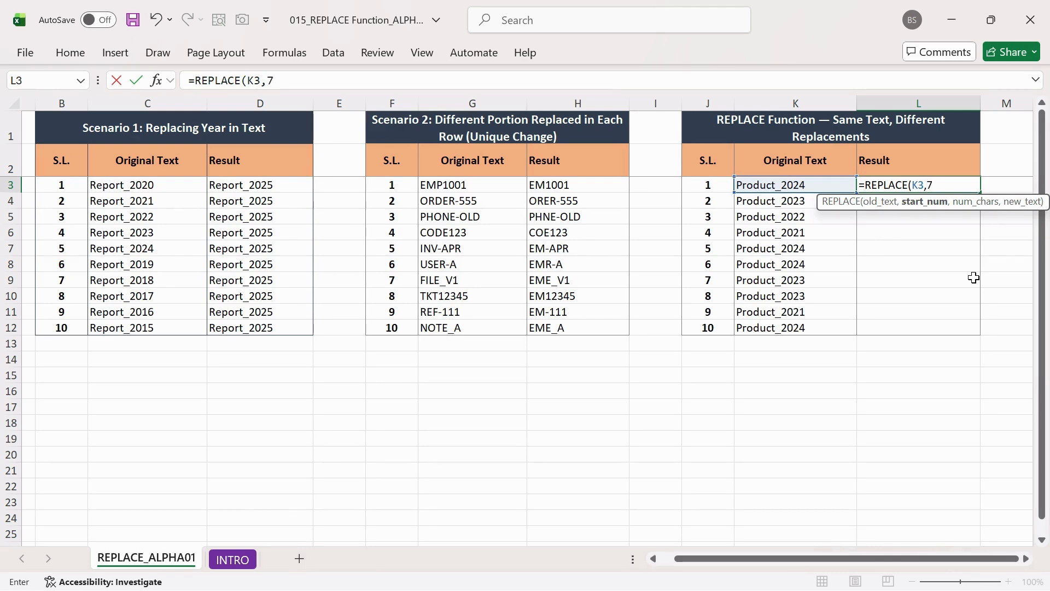
{"action": "type", "text": ","}
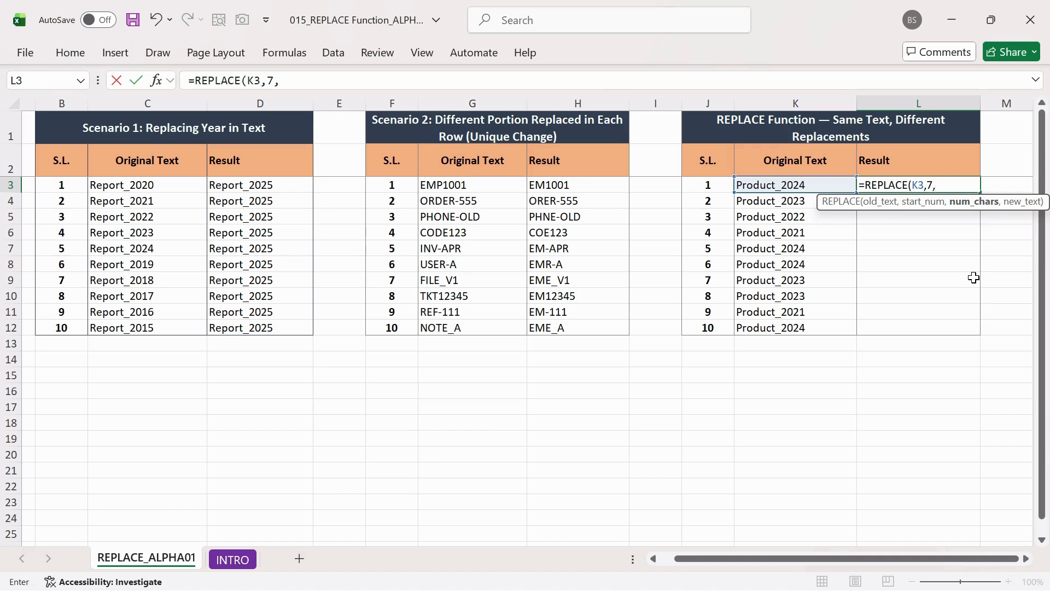
{"action": "type", "text": "1,\""}
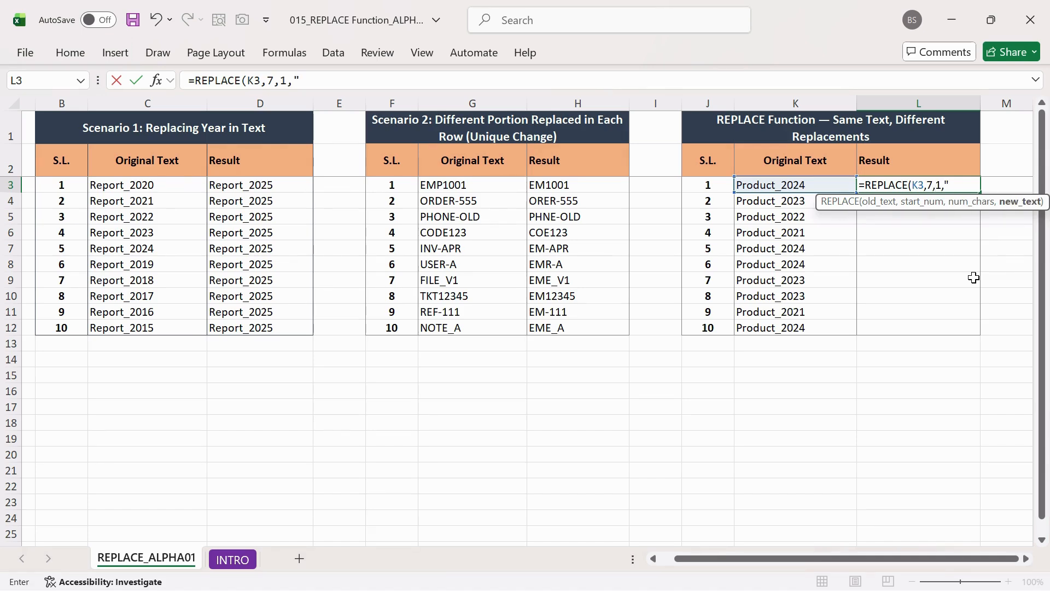
{"action": "type", "text": "ts\")"}
{"action": "key", "text": "ctrl+Return"}
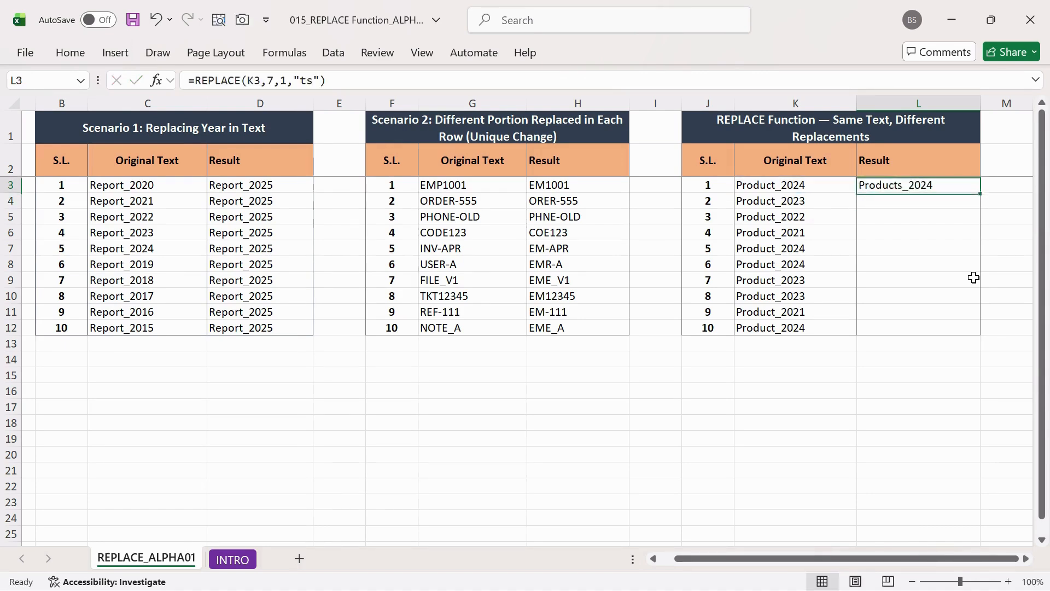
Fill L4:L12 with the seventh-character REPLACE formula from L3, pasting formulas only, and save the workbook
{"action": "key", "text": "ctrl+c"}
{"action": "key", "text": "Down"}
{"action": "key", "text": "shift+Down"}
{"action": "key", "text": "shift+Down"}
{"action": "key", "text": "shift+Down"}
{"action": "key", "text": "shift+Down"}
{"action": "key", "text": "shift+Down"}
{"action": "key", "text": "shift+Down"}
{"action": "key", "text": "shift+Down"}
{"action": "key", "text": "shift+Down"}
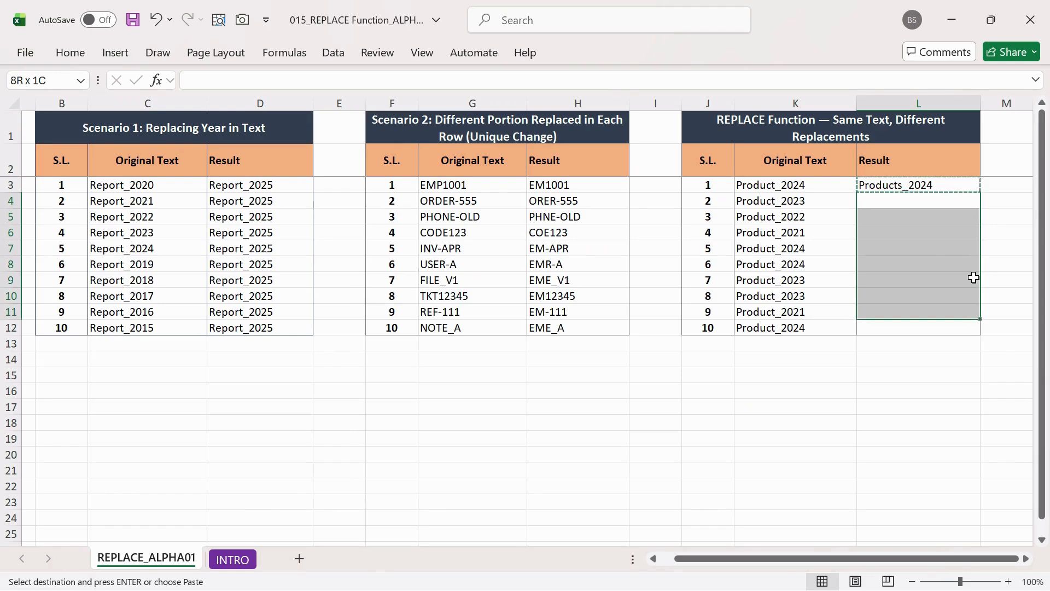
{"action": "key", "text": "ctrl+alt+v"}
{"action": "key", "text": "f"}
{"action": "key", "text": "Return"}
{"action": "key", "text": "ctrl+s"}
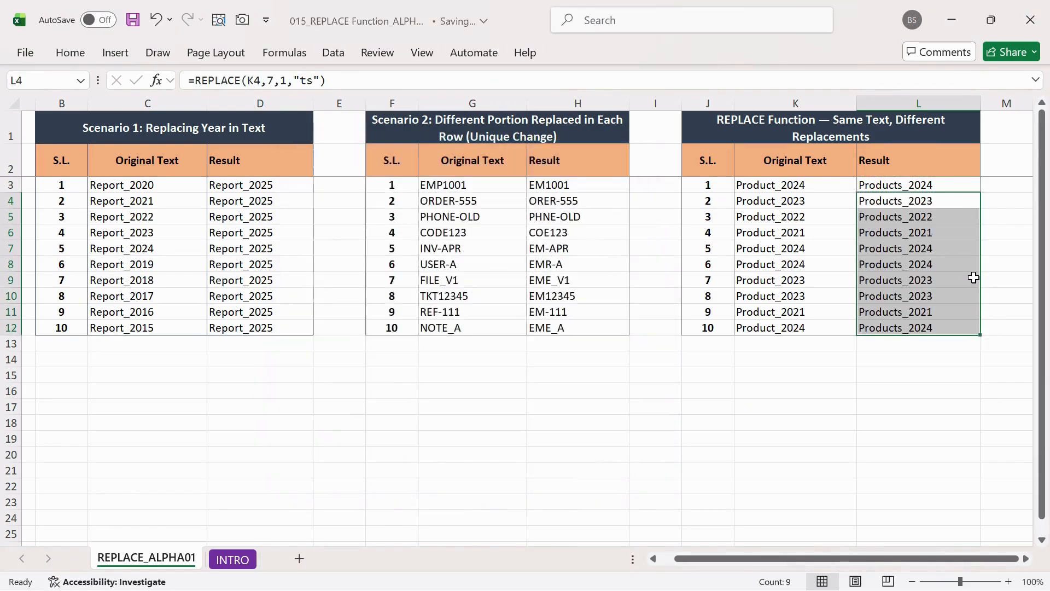
{"action": "key", "text": "Up"}
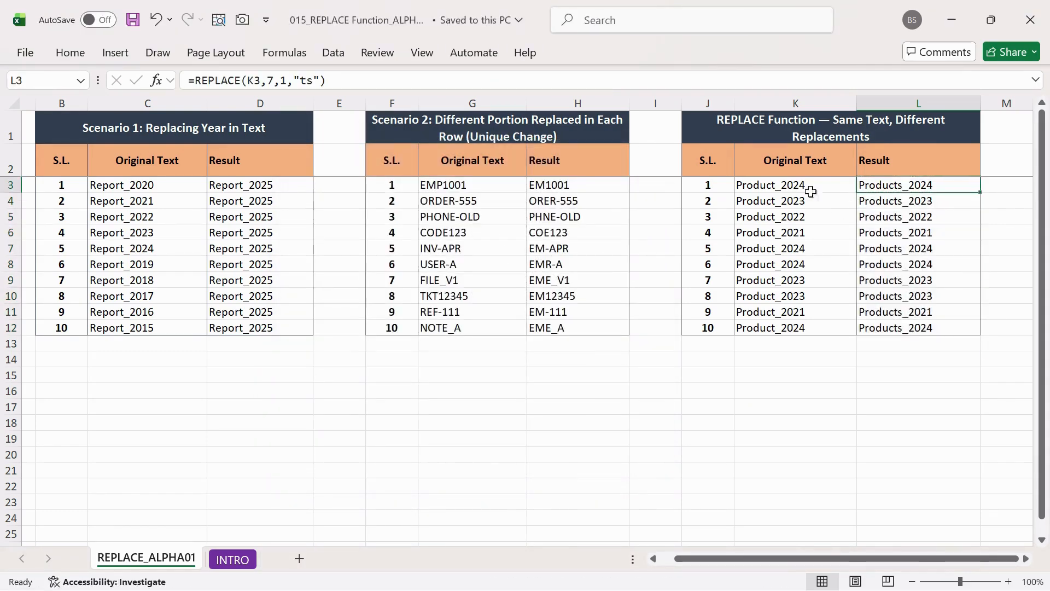
Duplicate the third table J1:L12 below itself starting at J14, and save the workbook
{"action": "left_click_drag", "start_coordinate": [728, 126], "coordinate": [837, 323]}
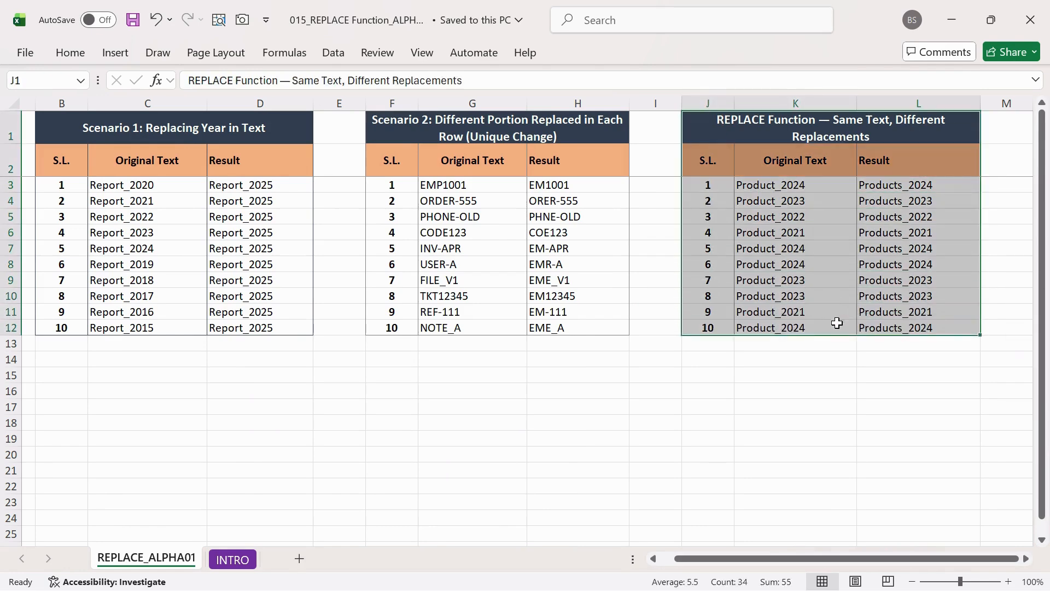
{"action": "key", "text": "ctrl+c"}
{"action": "left_click", "coordinate": [717, 359]}
{"action": "key", "text": "ctrl+v"}
{"action": "key", "text": "ctrl+s"}
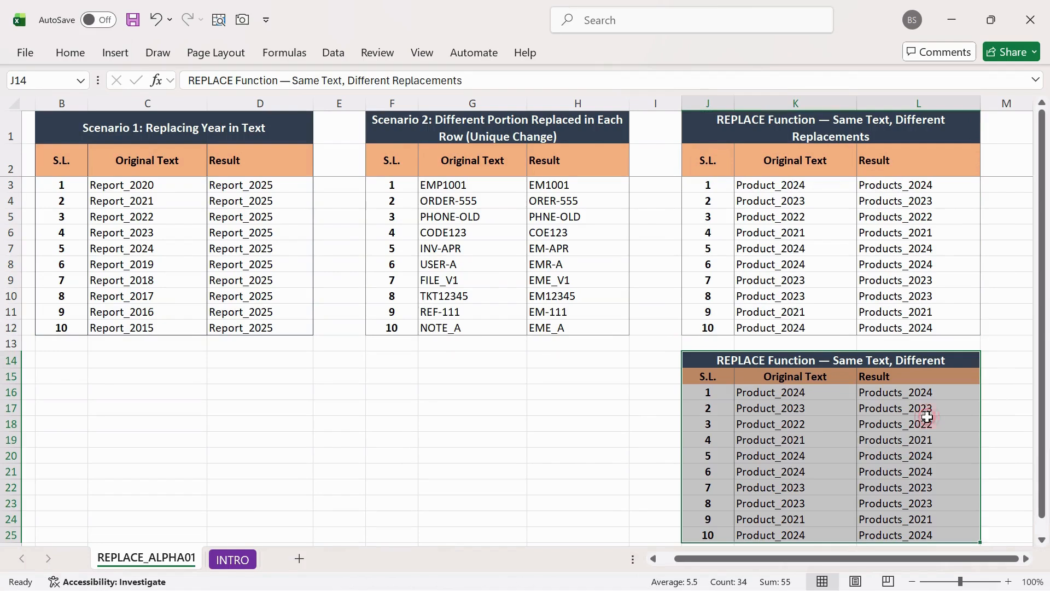
In L16, enter =REPLACE(K16,8,5,) to remove the underscore and year from the product text
{"action": "left_click", "coordinate": [919, 389]}
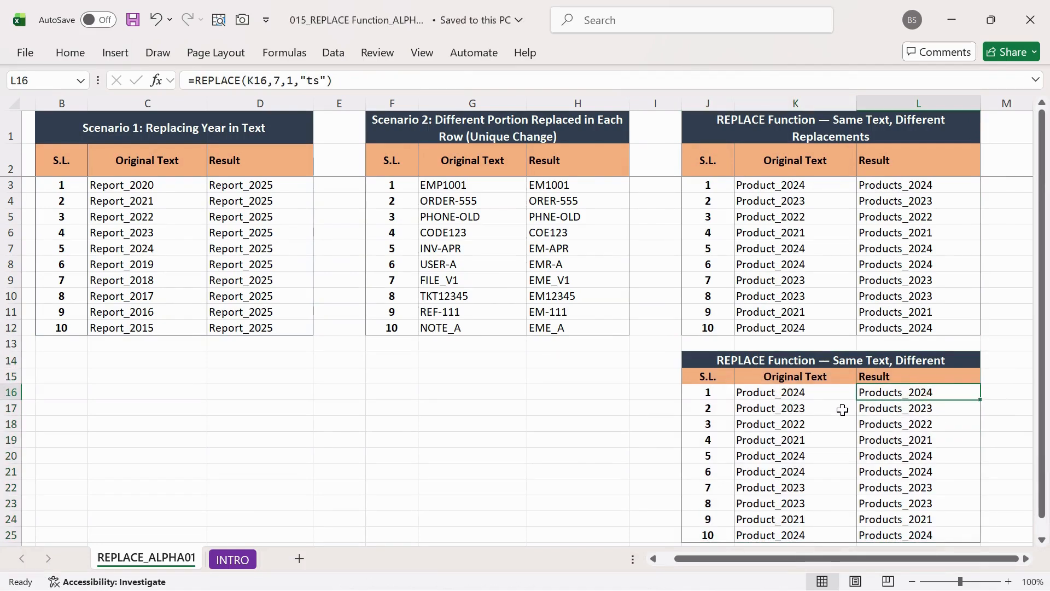
{"action": "left_click", "coordinate": [786, 398]}
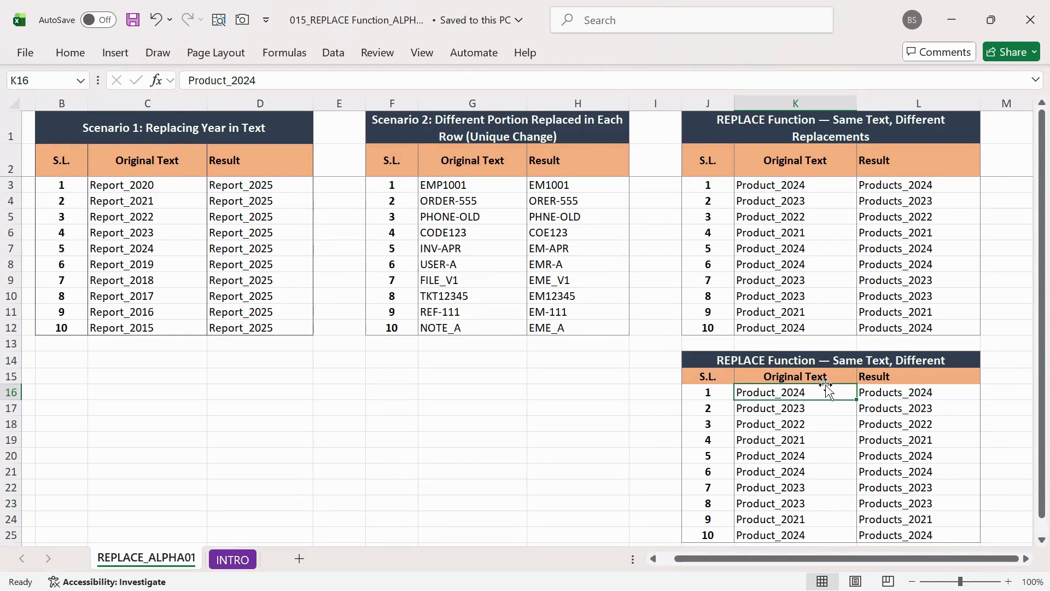
{"action": "left_click", "coordinate": [939, 390]}
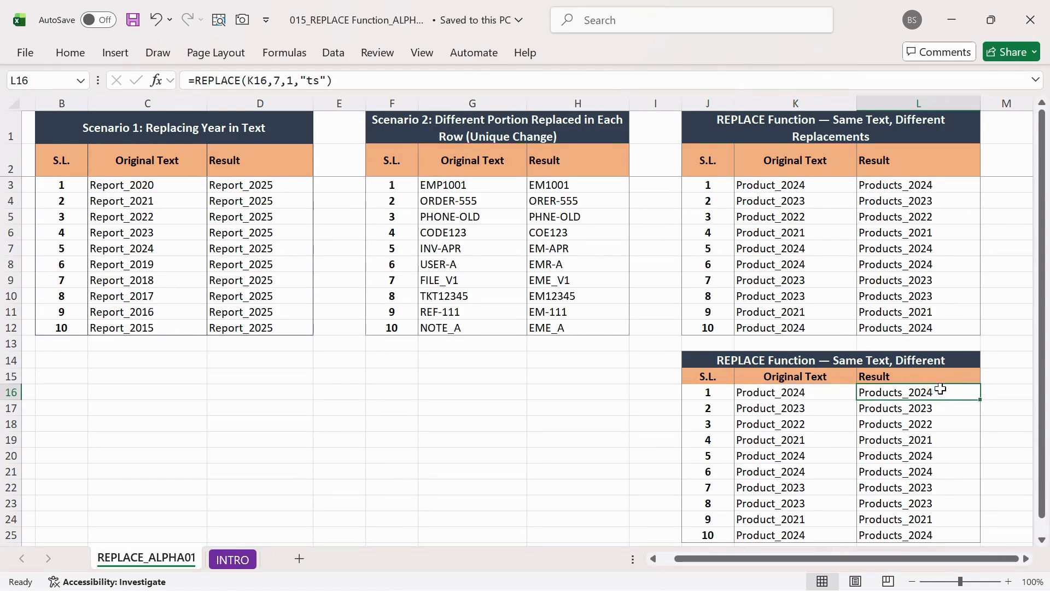
{"action": "type", "text": "=rep"}
{"action": "key", "text": "Tab"}
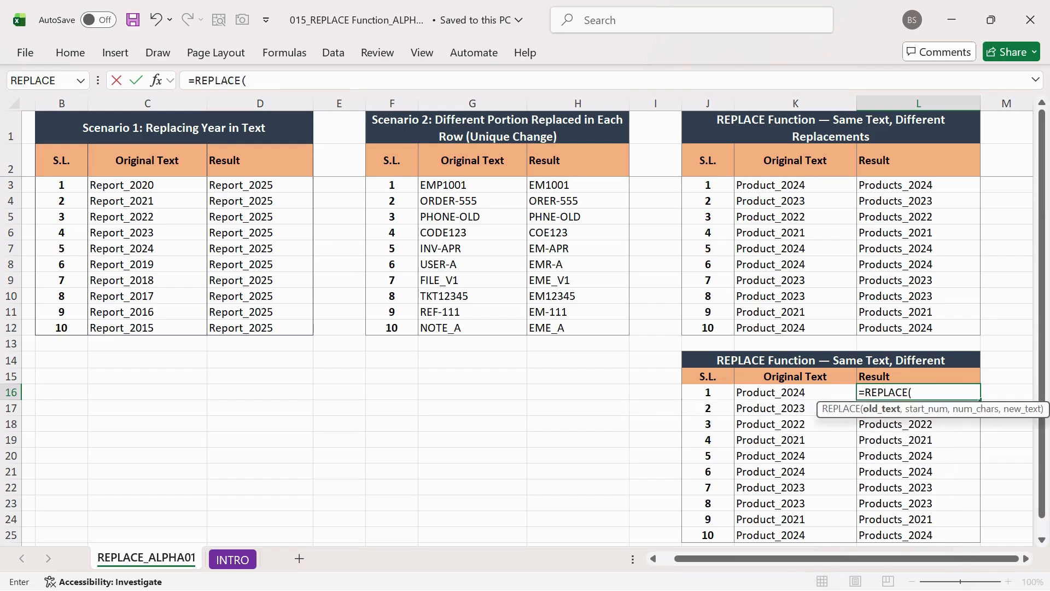
{"action": "key", "text": "Left"}
{"action": "key", "text": "Left"}
{"action": "key", "text": "Right"}
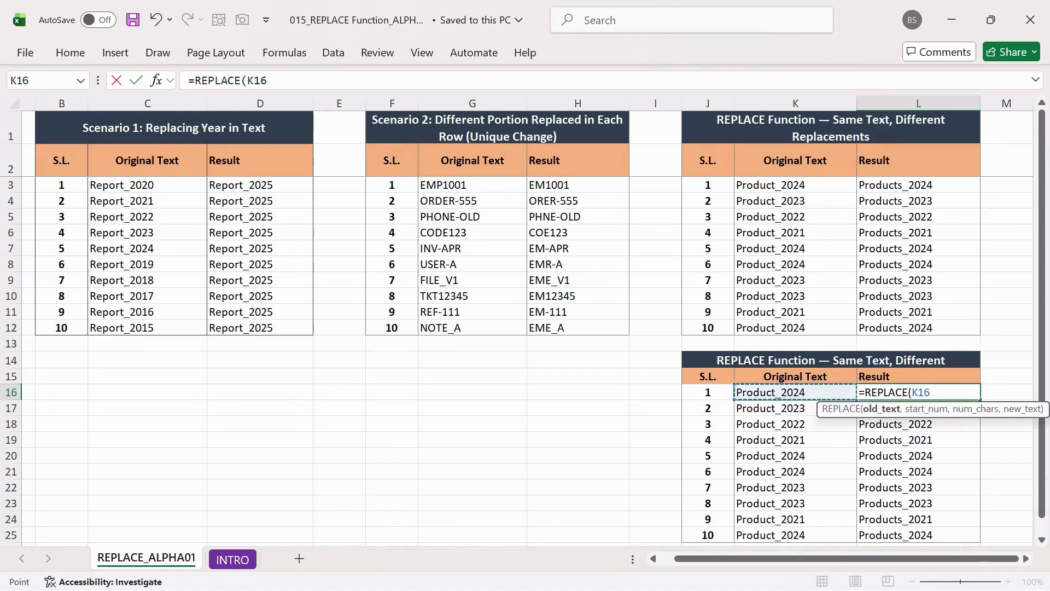
{"action": "type", "text": ","}
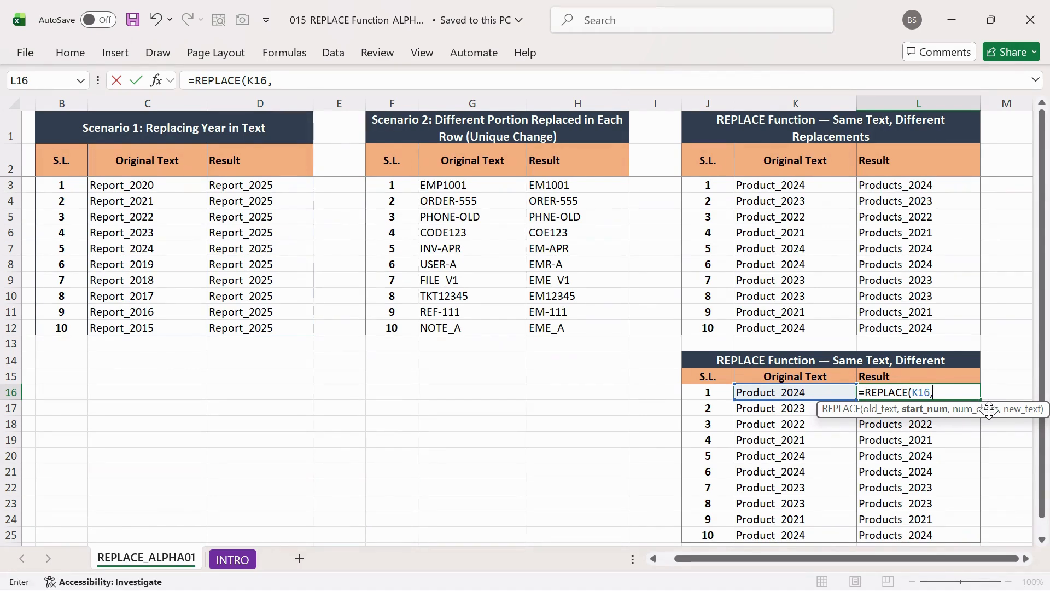
{"action": "type", "text": "8,"}
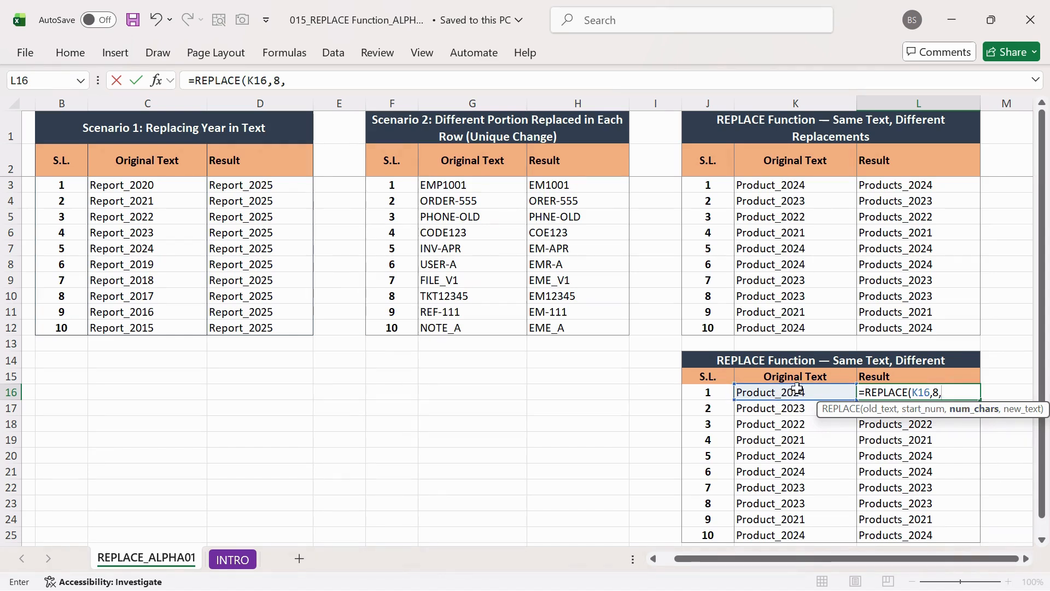
{"action": "type", "text": "5,"}
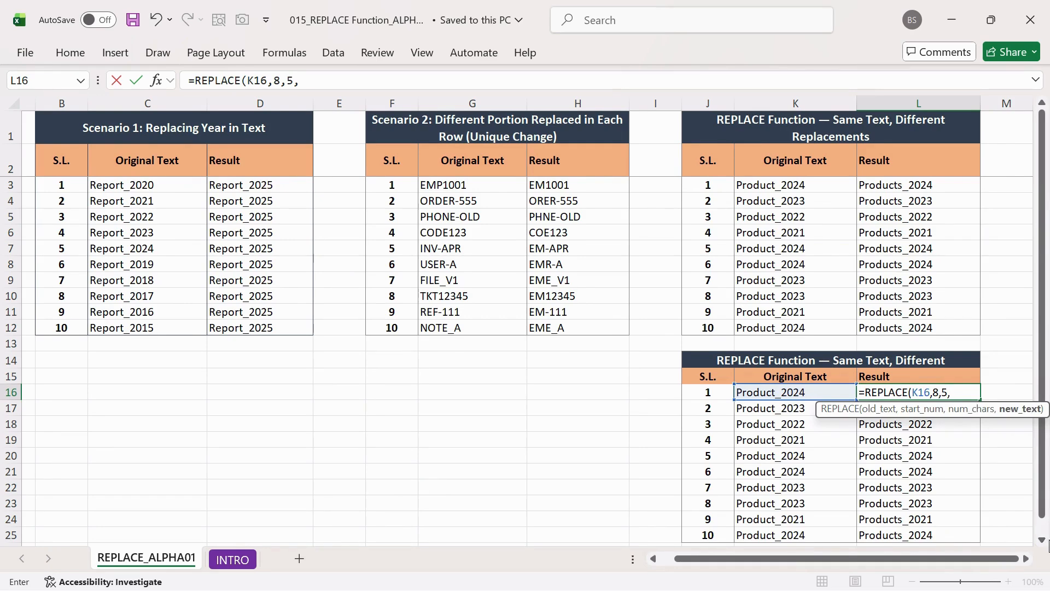
{"action": "type", "text": ")"}
{"action": "key", "text": "Return"}
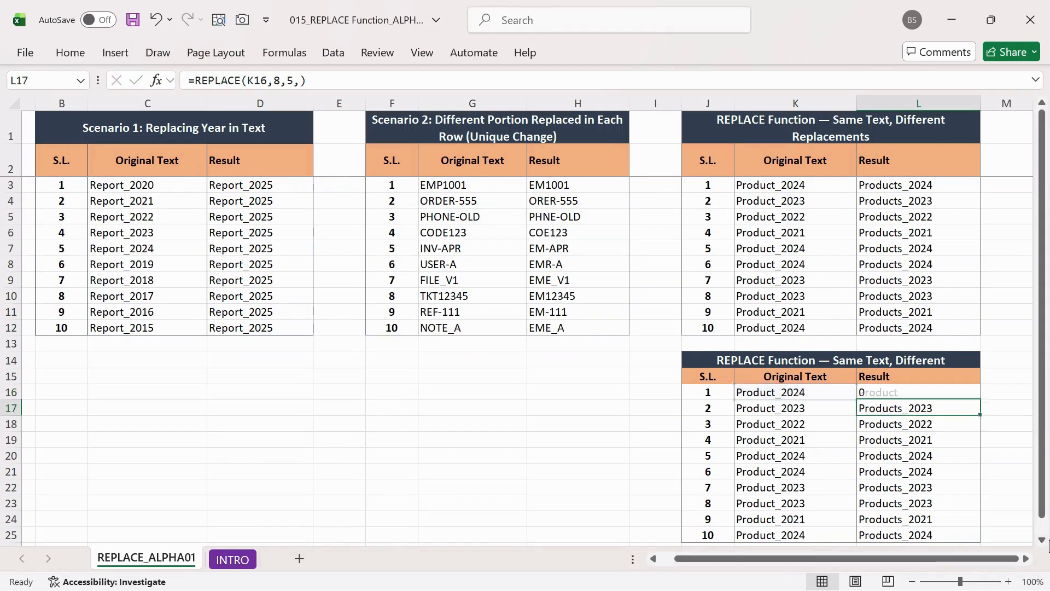
Copy the L16 formula into L17:L25, pasting formulas only, and save the workbook
{"action": "key", "text": "Up"}
{"action": "key", "text": "ctrl+c"}
{"action": "key", "text": "shift+Down"}
{"action": "key", "text": "shift+Down"}
{"action": "key", "text": "shift+Down"}
{"action": "key", "text": "shift+Down"}
{"action": "key", "text": "shift+Down"}
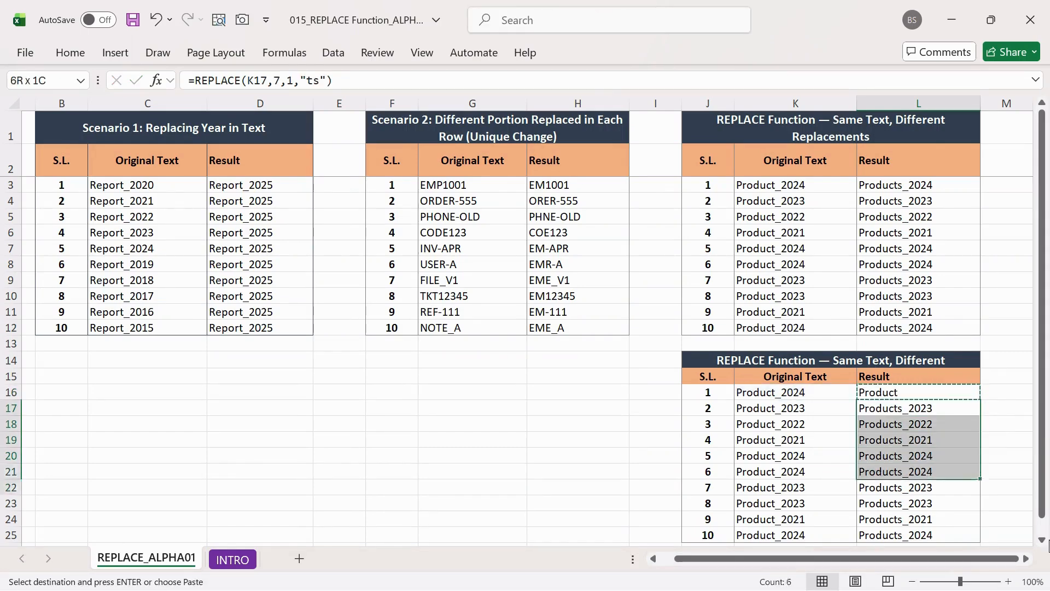
{"action": "key", "text": "shift+Down"}
{"action": "key", "text": "shift+Down"}
{"action": "key", "text": "shift+Down"}
{"action": "key", "text": "ctrl+alt+v"}
{"action": "key", "text": "f"}
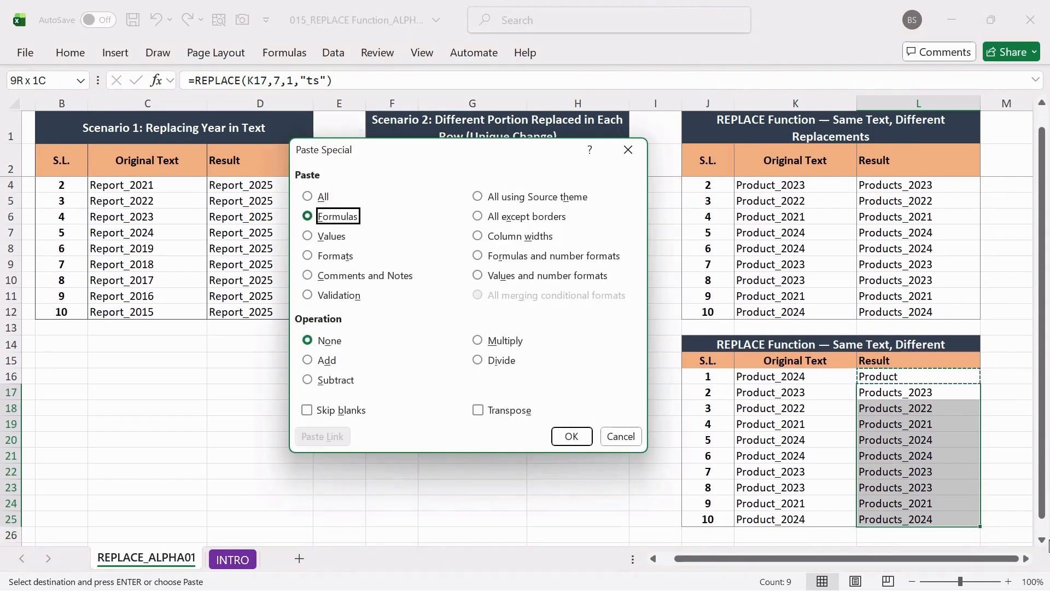
{"action": "key", "text": "Return"}
{"action": "key", "text": "ctrl+s"}
{"action": "key", "text": "Up"}
{"action": "key", "text": "Up"}
{"action": "key", "text": "Up"}
{"action": "key", "text": "Up"}
{"action": "key", "text": "Up"}
{"action": "key", "text": "Up"}
{"action": "key", "text": "Up"}
{"action": "key", "text": "Up"}
{"action": "key", "text": "Up"}
{"action": "key", "text": "Up"}
{"action": "key", "text": "Up"}
{"action": "key", "text": "Up"}
{"action": "key", "text": "Up"}
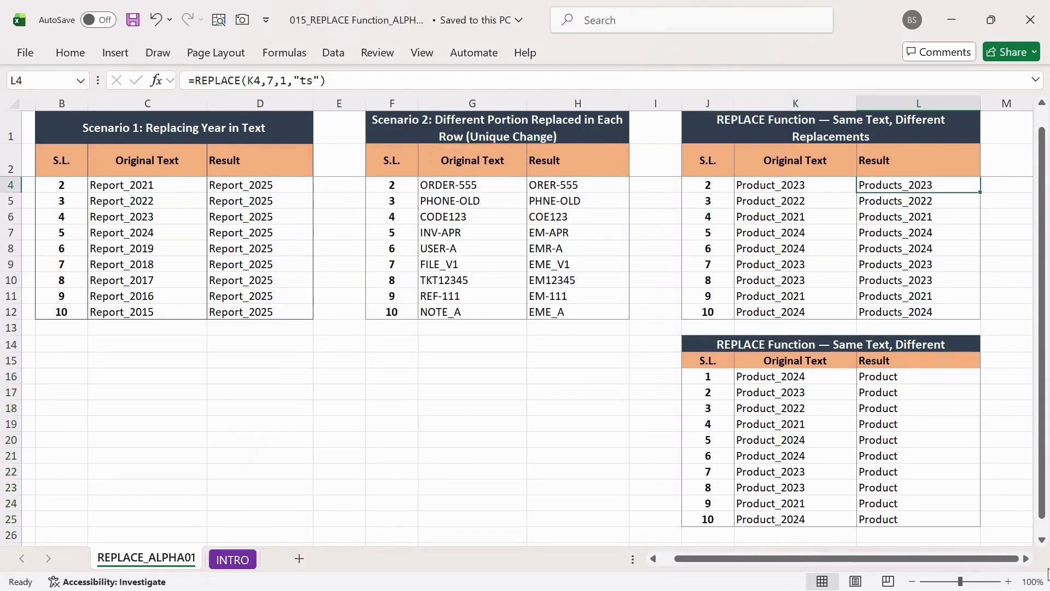
{"action": "scroll", "coordinate": [848, 558], "scroll_direction": "up", "scroll_amount": 1}
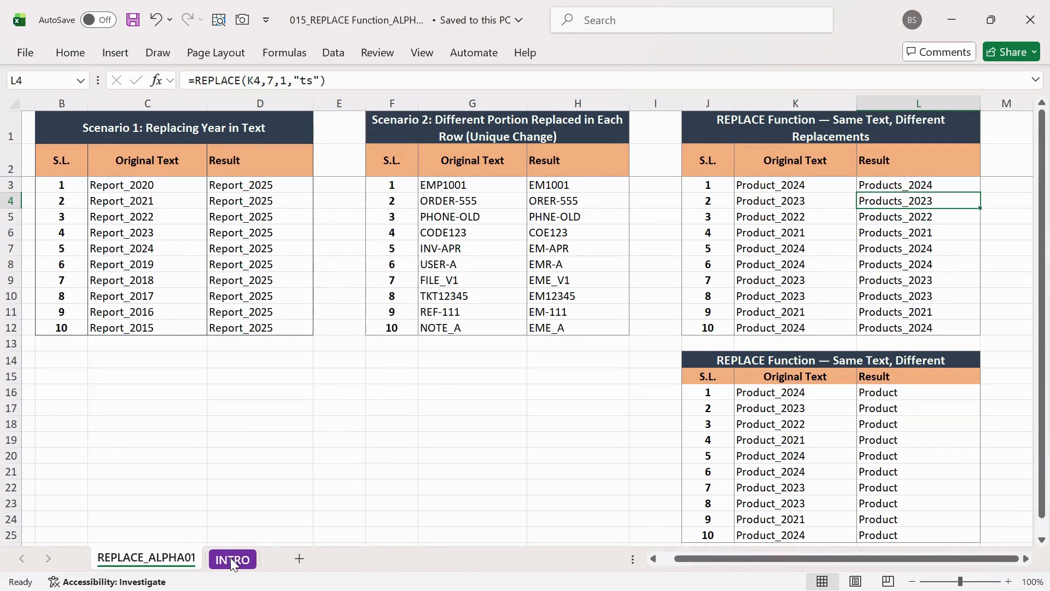
{"action": "left_click", "coordinate": [290, 363]}
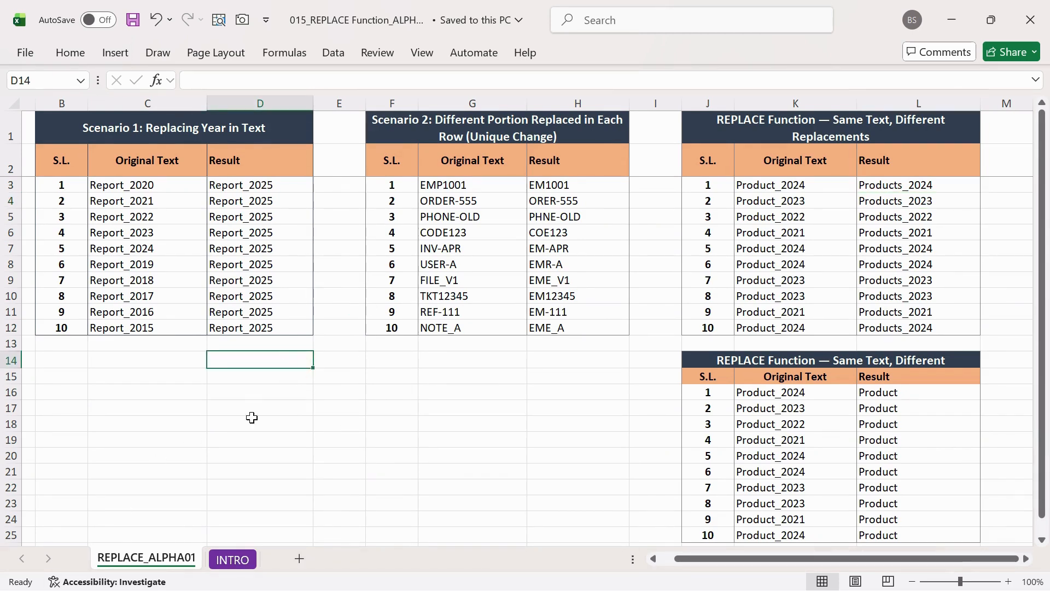
Open the INTRO sheet and review its Introduction, Importance, Syntax and Examples sections
{"action": "left_click", "coordinate": [233, 559]}
{"action": "scroll", "coordinate": [307, 349], "scroll_direction": "up", "scroll_amount": 1}
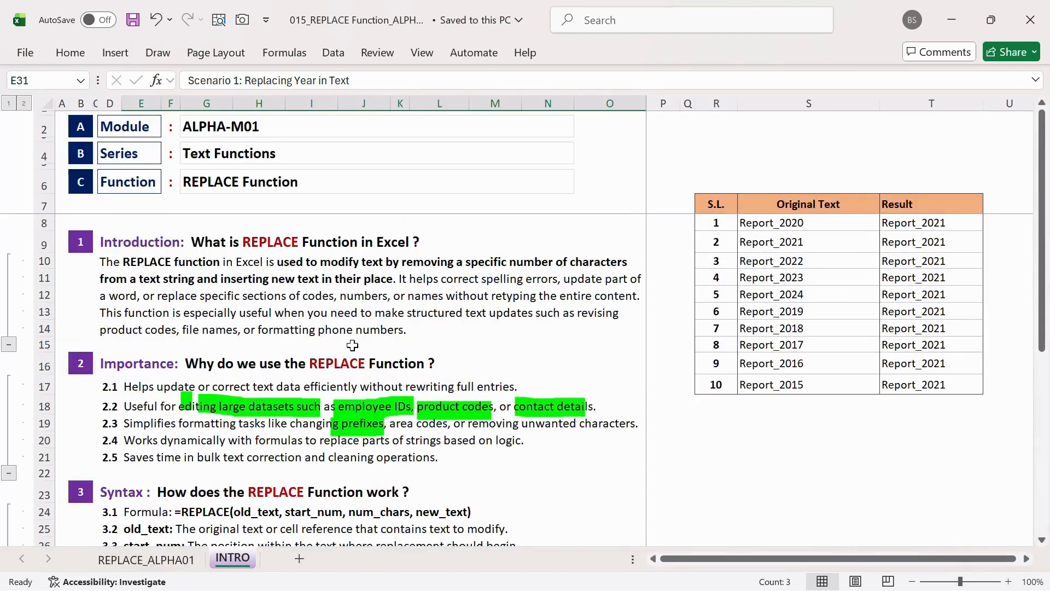
{"action": "left_click", "coordinate": [294, 285]}
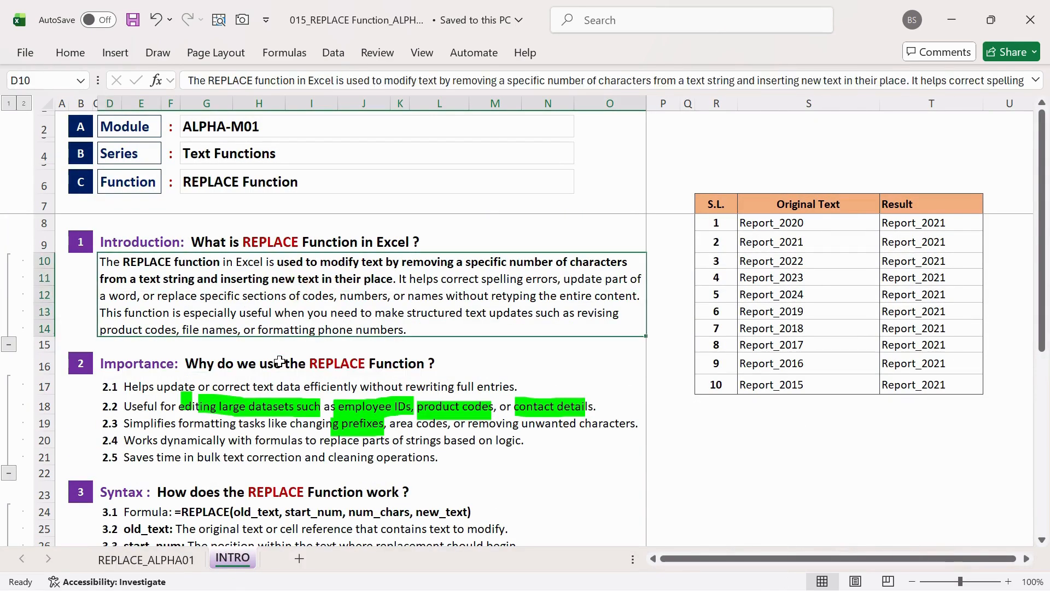
{"action": "scroll", "coordinate": [305, 350], "scroll_direction": "down", "scroll_amount": 2}
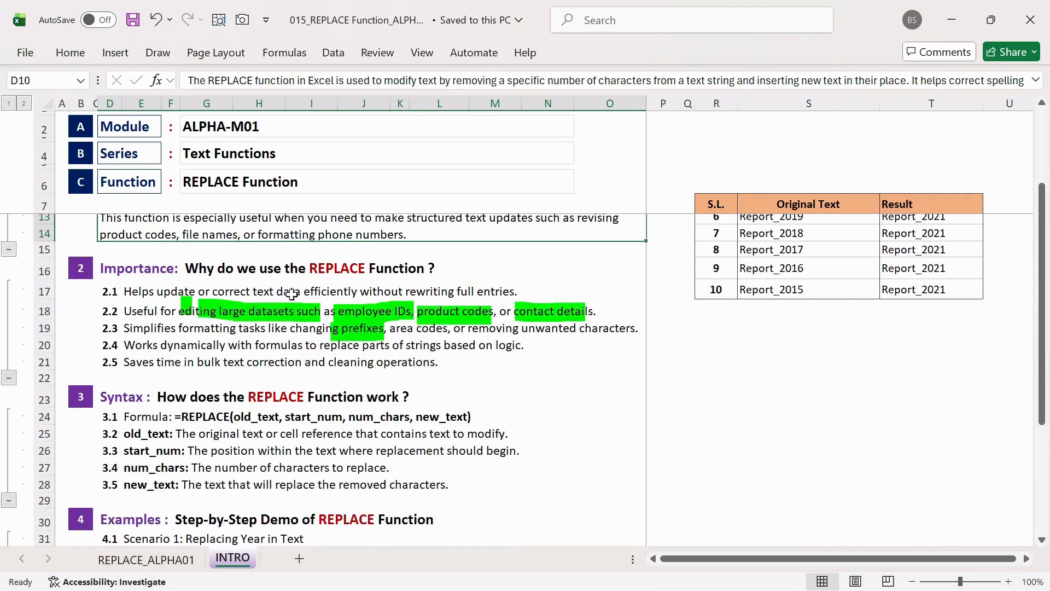
{"action": "left_click_drag", "start_coordinate": [290, 291], "coordinate": [299, 350]}
{"action": "left_click", "coordinate": [229, 383]}
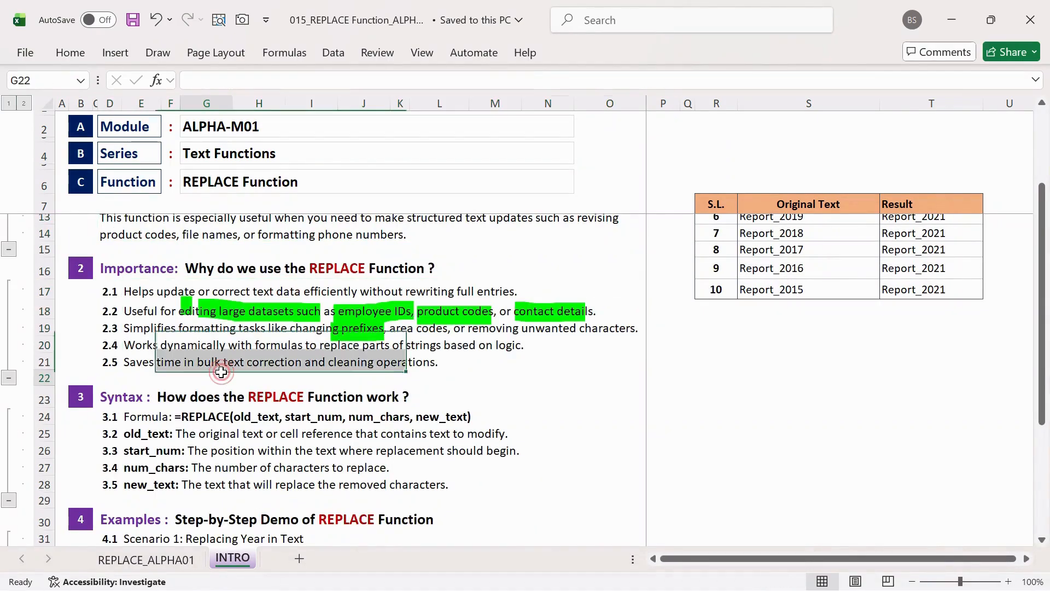
{"action": "scroll", "coordinate": [205, 377], "scroll_direction": "down", "scroll_amount": 1}
{"action": "scroll", "coordinate": [216, 386], "scroll_direction": "down", "scroll_amount": 1}
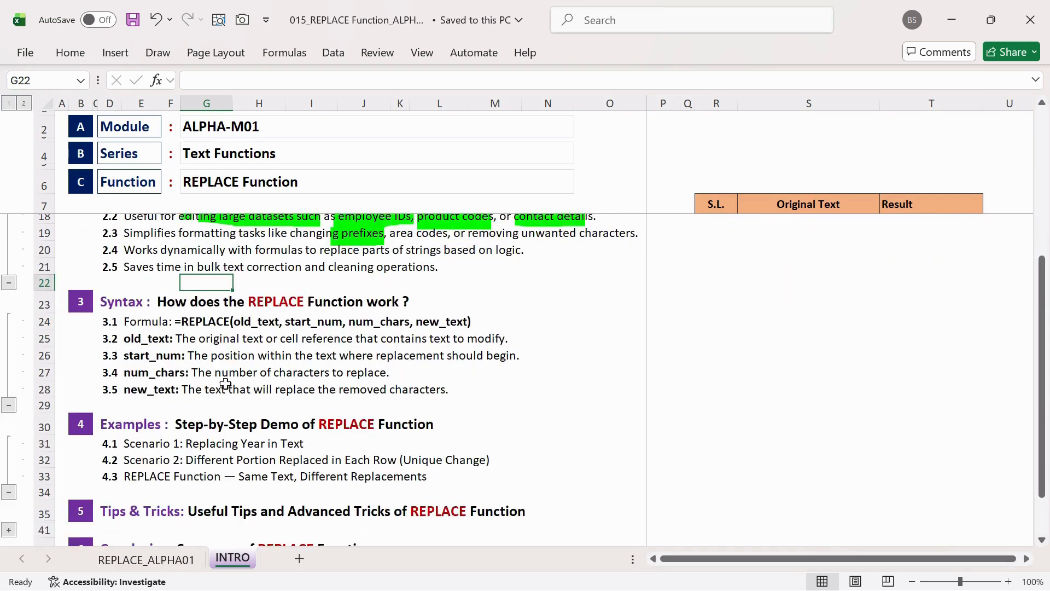
{"action": "left_click_drag", "start_coordinate": [207, 321], "coordinate": [211, 389]}
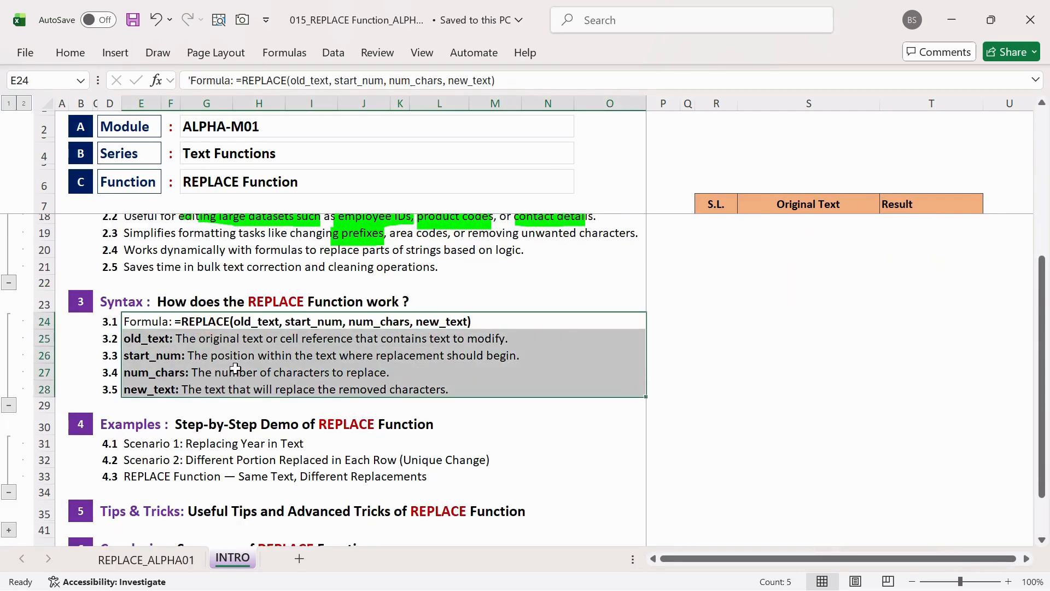
{"action": "scroll", "coordinate": [235, 368], "scroll_direction": "down", "scroll_amount": 2}
{"action": "left_click_drag", "start_coordinate": [202, 348], "coordinate": [204, 381]}
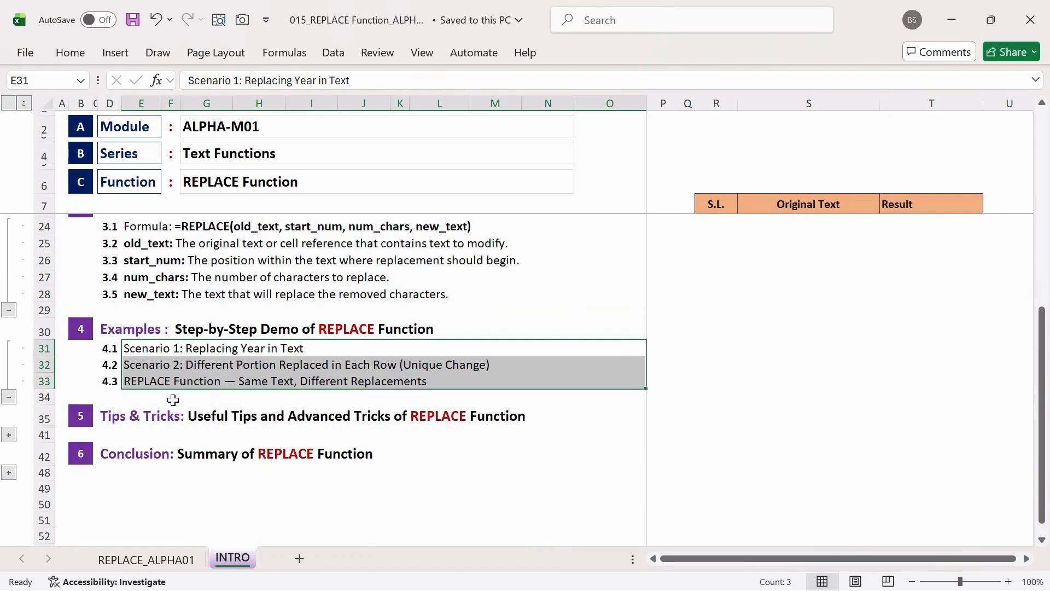
Expand the Tips & Tricks section on the INTRO sheet and go through tips 5.1 to 5.4
{"action": "left_click", "coordinate": [9, 435]}
{"action": "scroll", "coordinate": [289, 392], "scroll_direction": "down", "scroll_amount": 2}
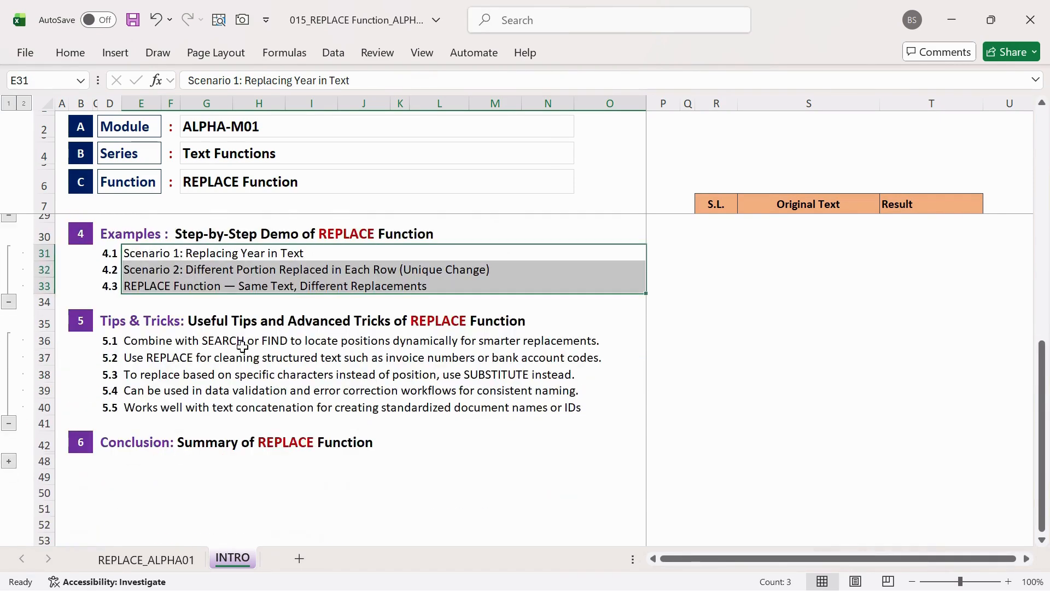
{"action": "left_click_drag", "start_coordinate": [241, 346], "coordinate": [241, 408]}
{"action": "left_click", "coordinate": [210, 345]}
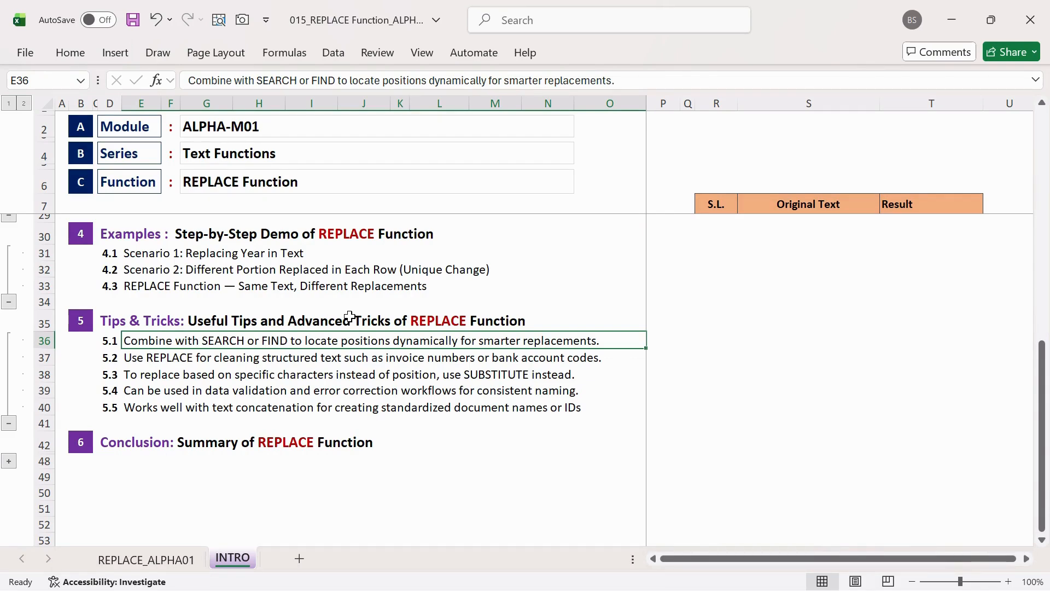
{"action": "left_click", "coordinate": [270, 358]}
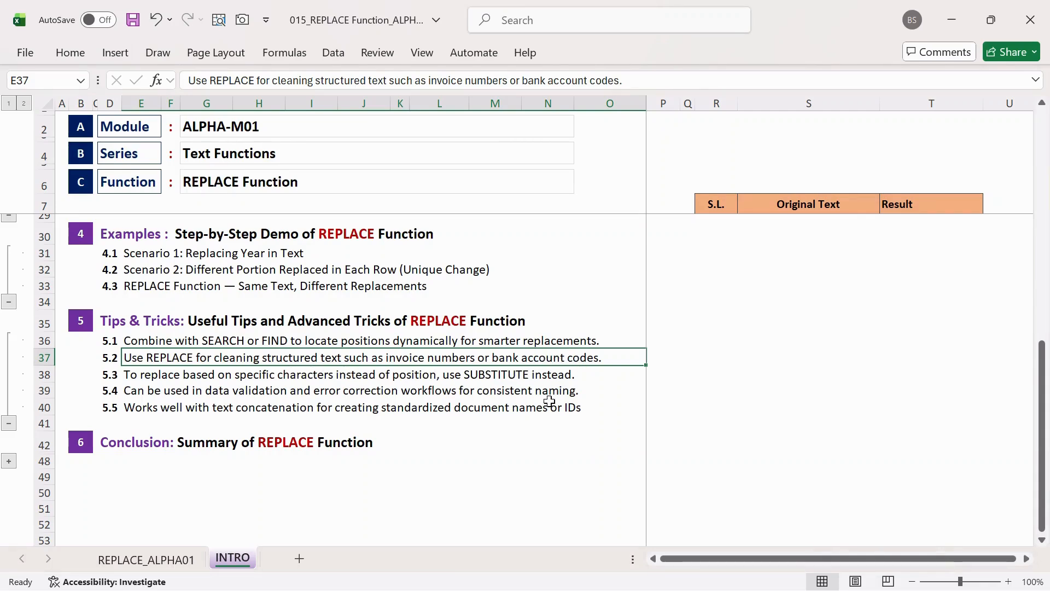
{"action": "left_click", "coordinate": [190, 377]}
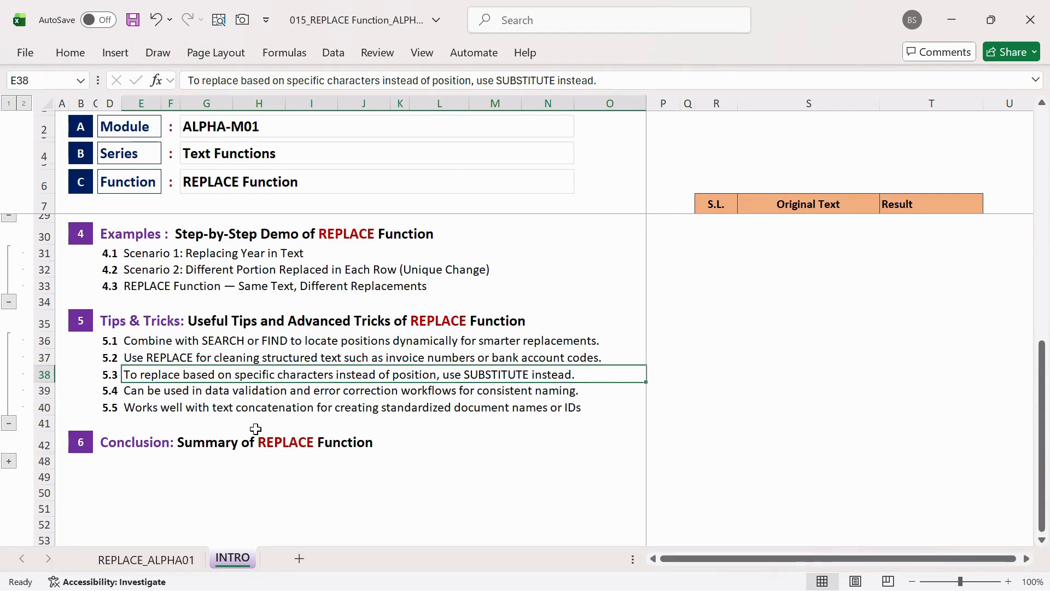
{"action": "left_click", "coordinate": [174, 393]}
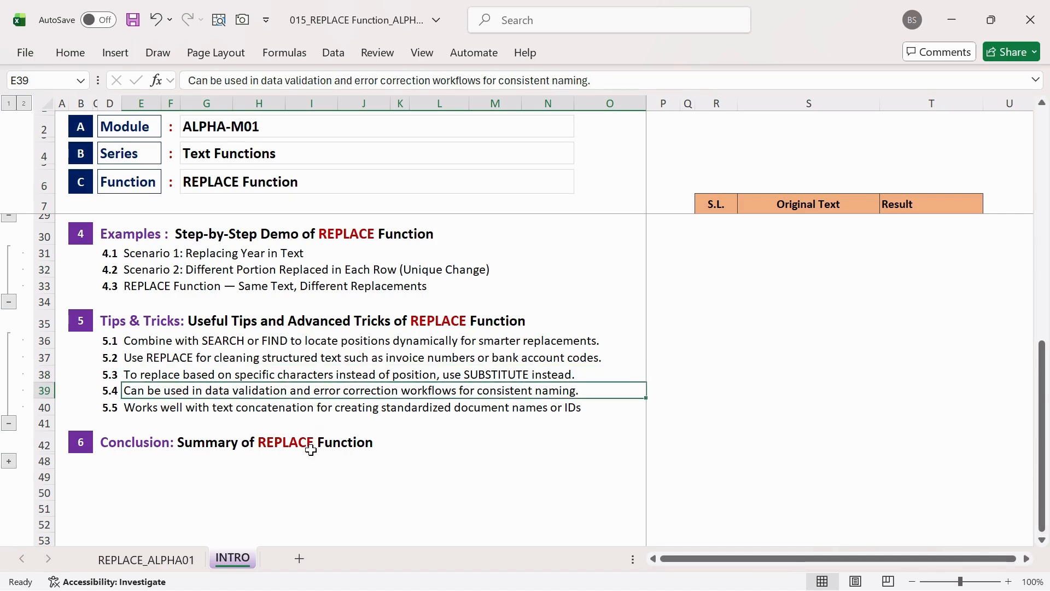
Expand the Conclusion section on the INTRO sheet and review summary points 6.1 to 6.5
{"action": "left_click", "coordinate": [8, 461]}
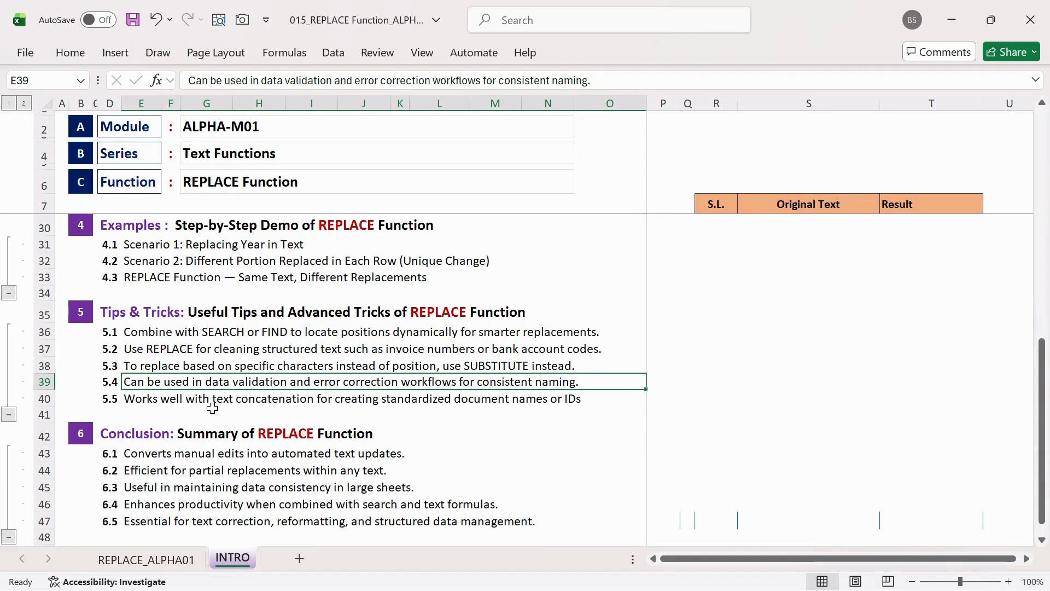
{"action": "scroll", "coordinate": [236, 411], "scroll_direction": "down", "scroll_amount": 3}
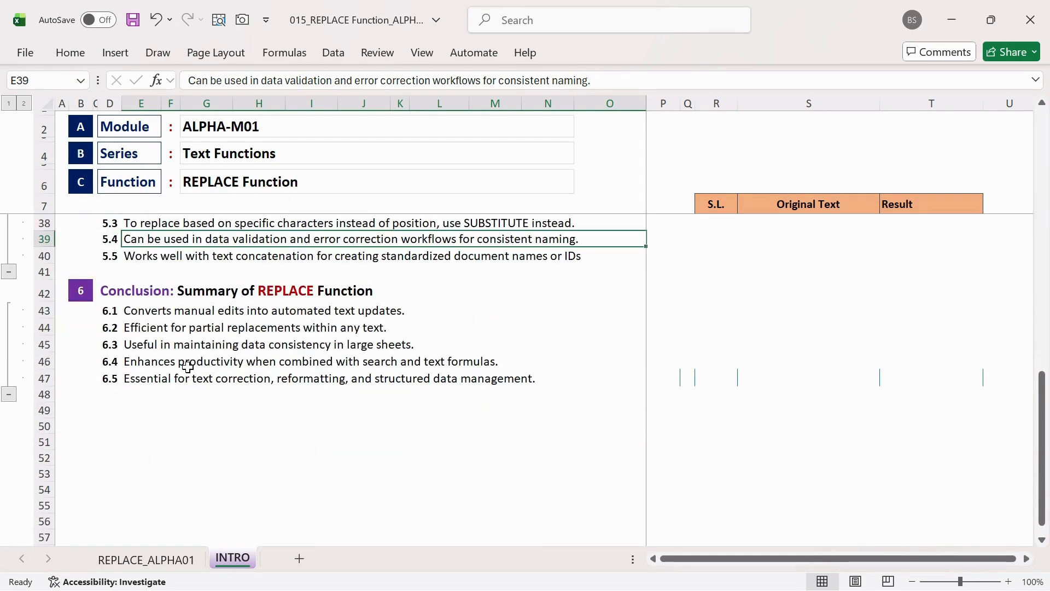
{"action": "left_click", "coordinate": [143, 331]}
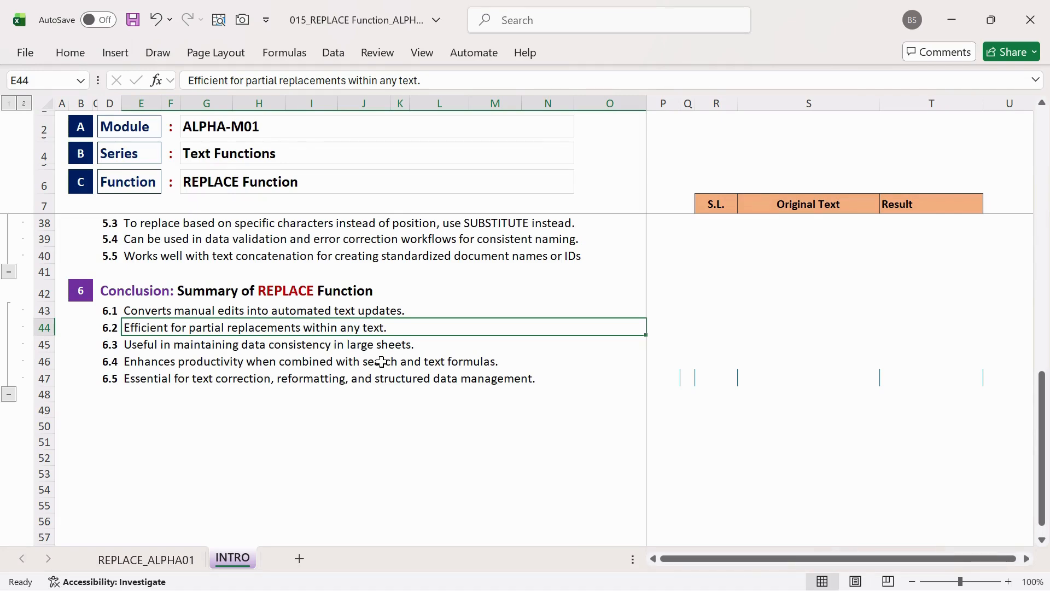
{"action": "left_click", "coordinate": [267, 378]}
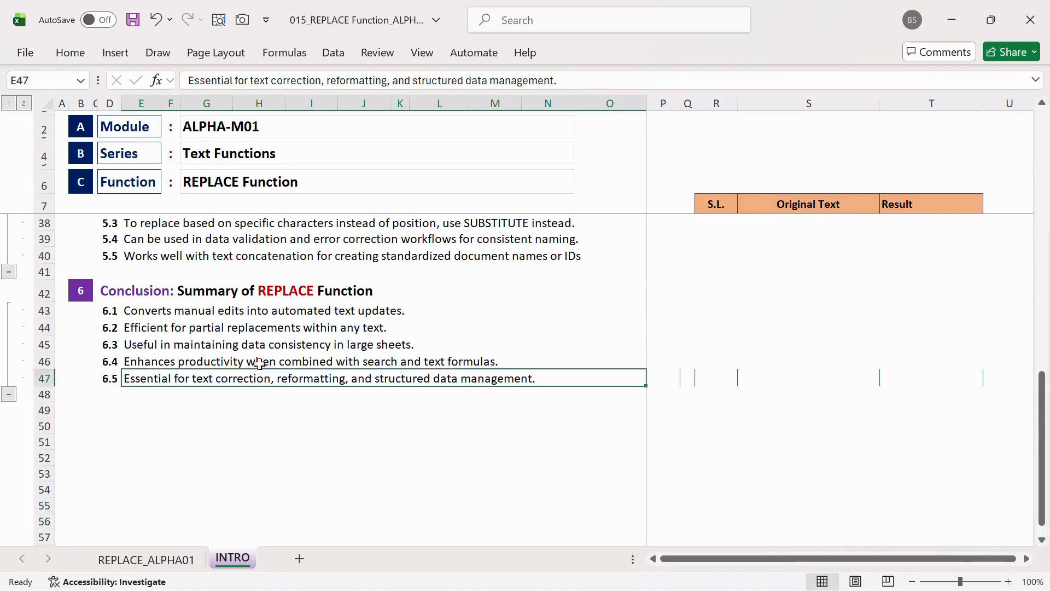
{"action": "left_click_drag", "start_coordinate": [259, 364], "coordinate": [260, 308]}
Return to the start of the INTRO sheet and select the Introduction paragraph
{"action": "scroll", "coordinate": [315, 389], "scroll_direction": "up", "scroll_amount": 5}
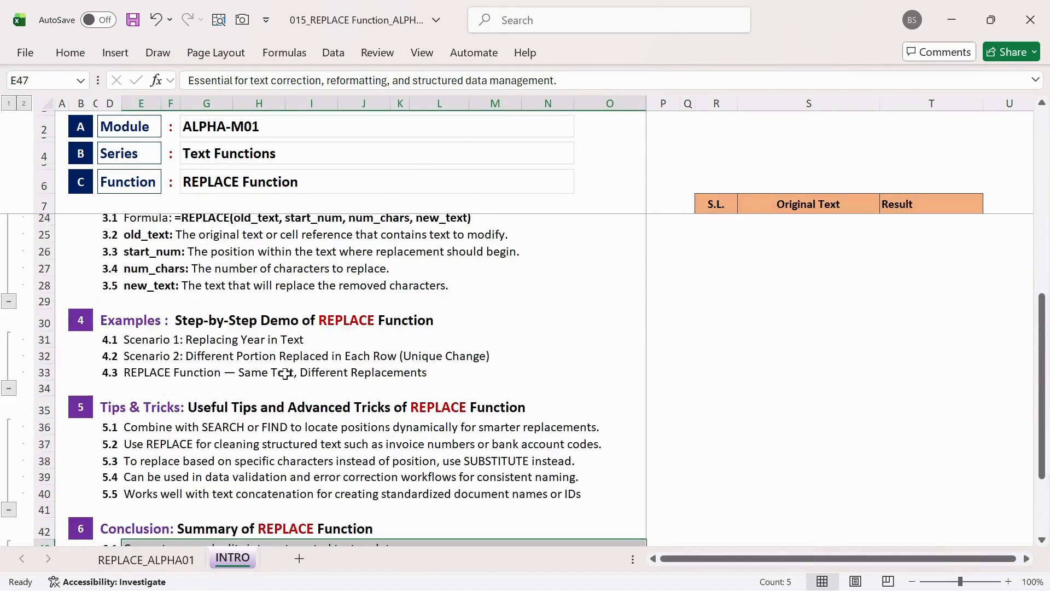
{"action": "scroll", "coordinate": [285, 374], "scroll_direction": "up", "scroll_amount": 6}
{"action": "left_click", "coordinate": [329, 279]}
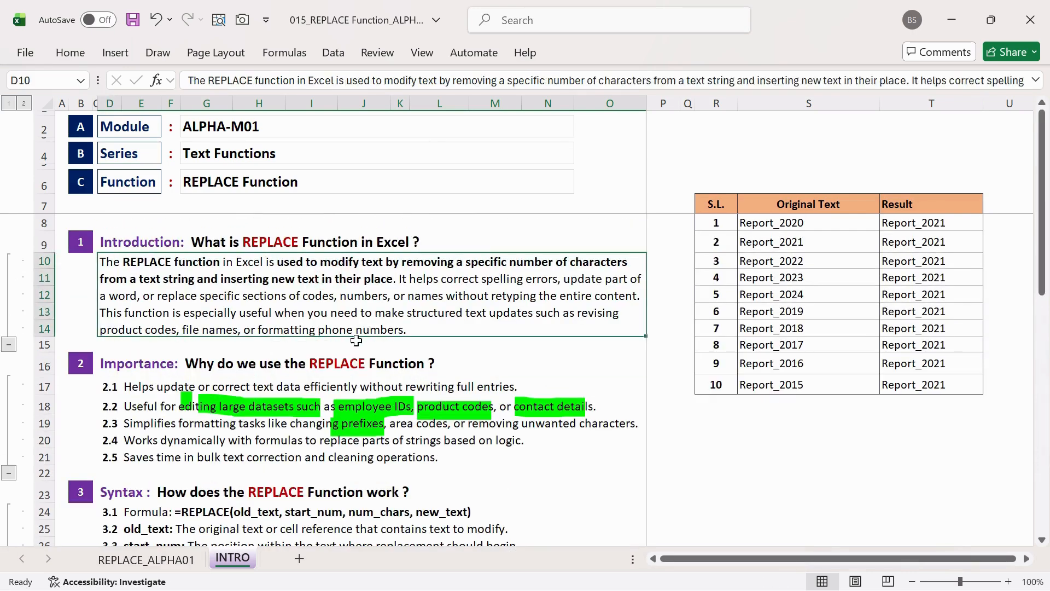